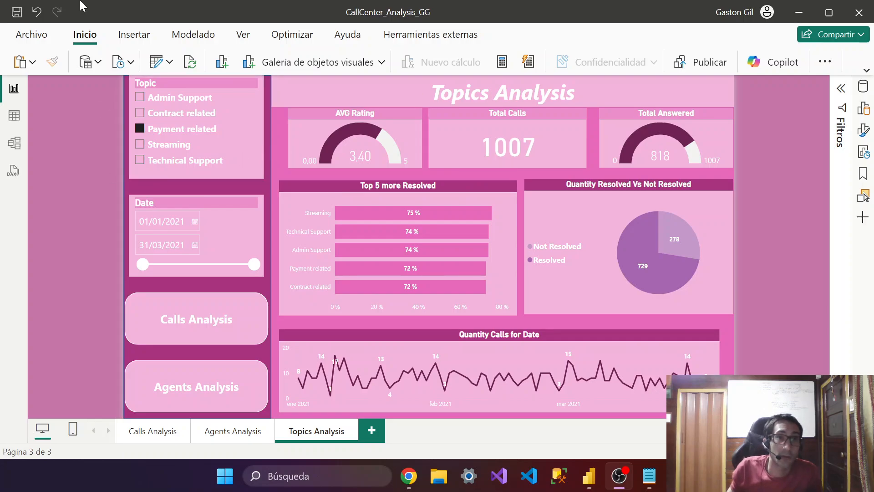
Switch to the Power Query Editor window and base the Calls query's column profiling on the entire data set
click(93, 35)
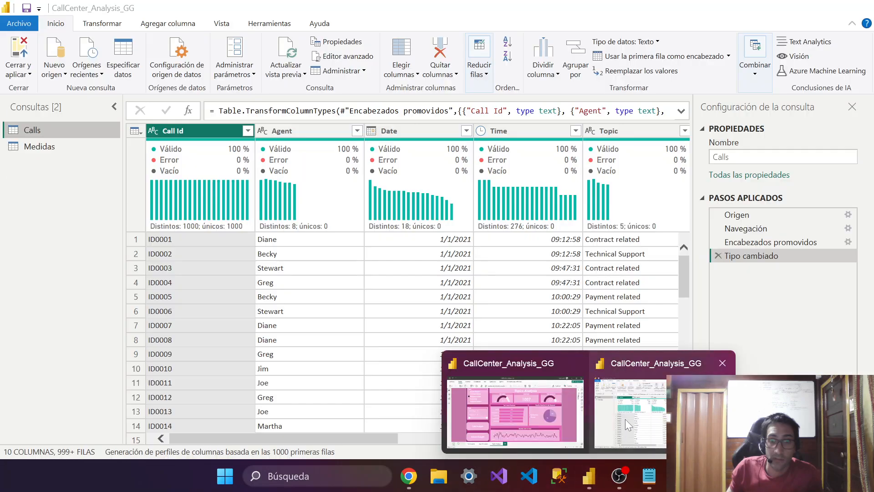
click(625, 419)
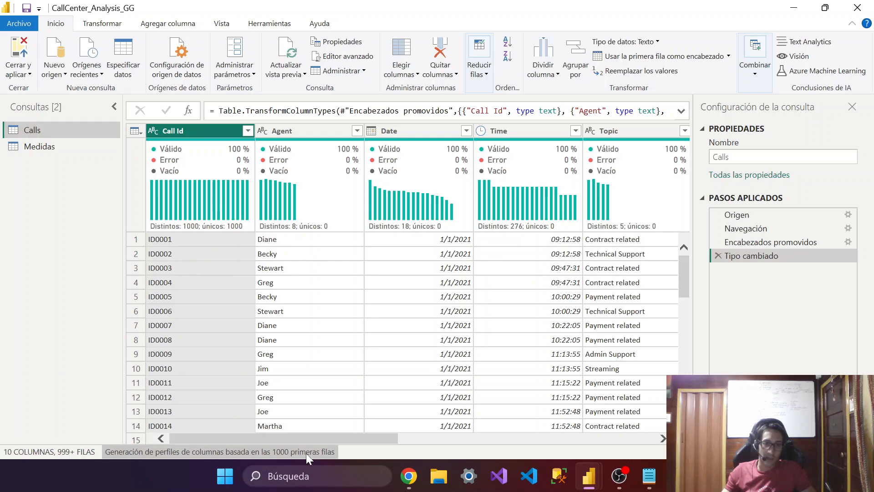
click(306, 453)
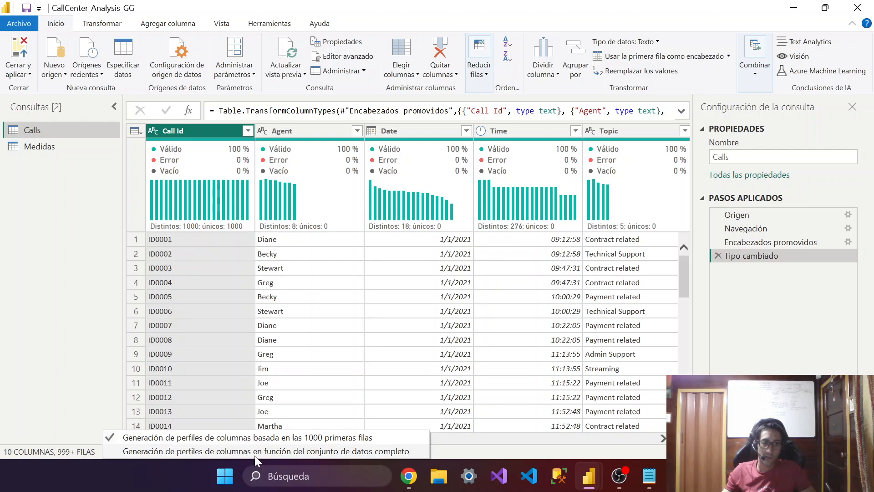
click(348, 452)
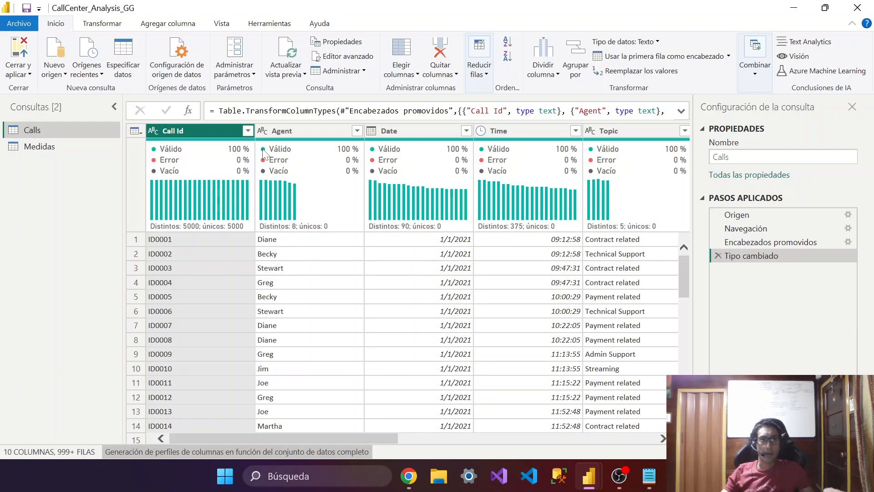
Check the valid, error and empty details of the Call Id column
mouse_move(263, 152)
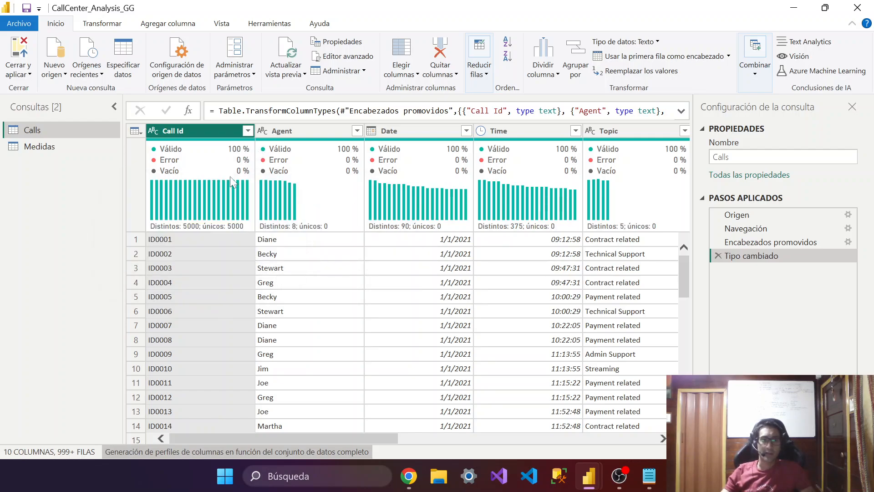
mouse_move(197, 165)
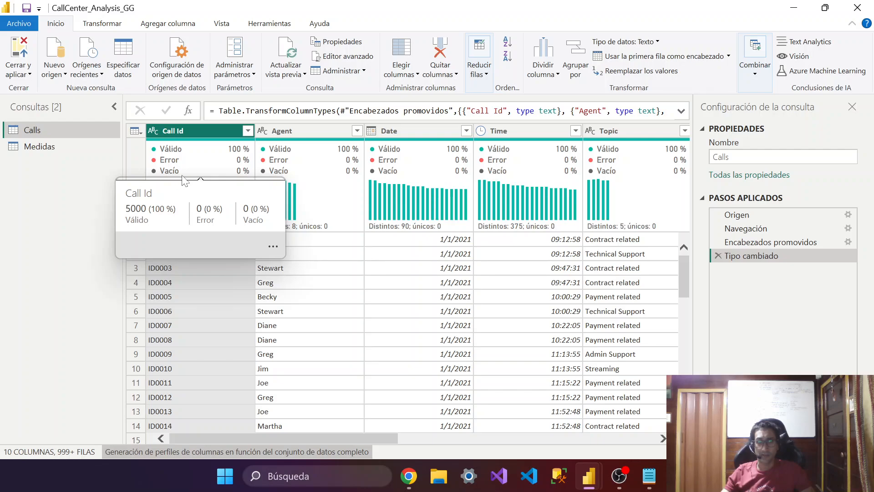
mouse_move(176, 231)
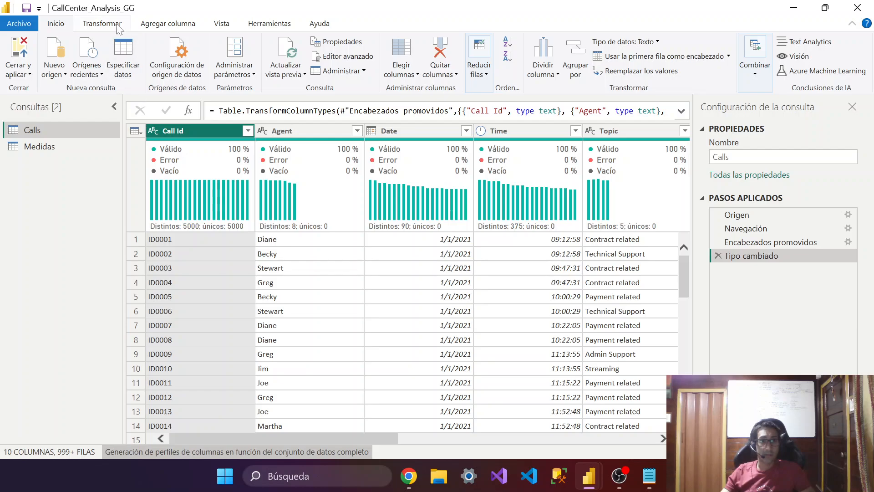
Turn the column quality preview off and back on to demonstrate what it shows
click(233, 25)
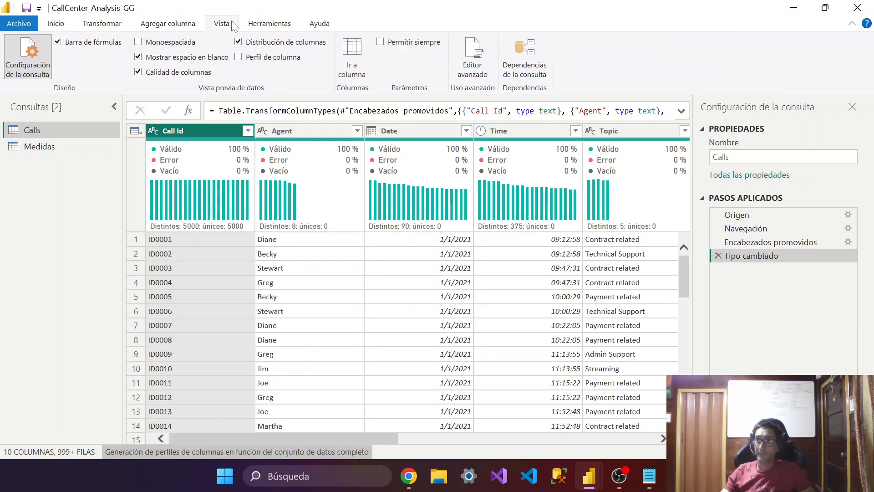
click(138, 72)
click(140, 76)
click(140, 76)
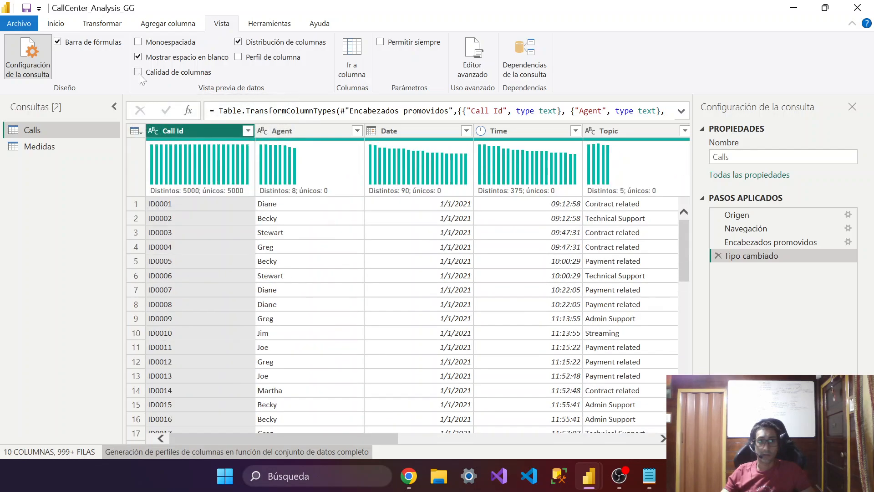
click(138, 72)
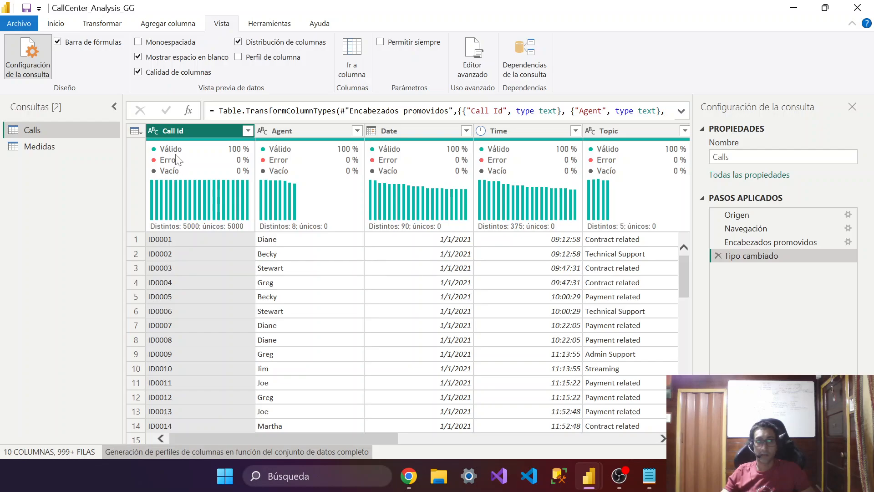
Turn the column distribution preview off and back on to demonstrate what it shows
click(238, 41)
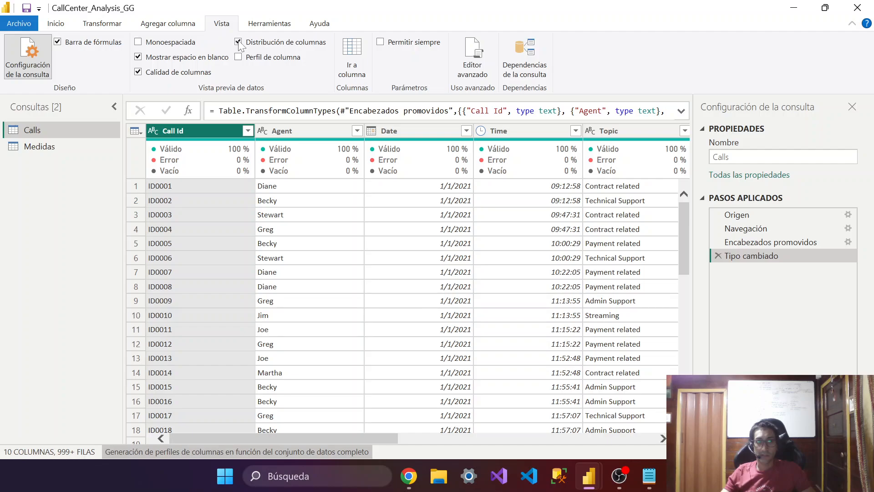
click(238, 42)
click(238, 42)
click(238, 41)
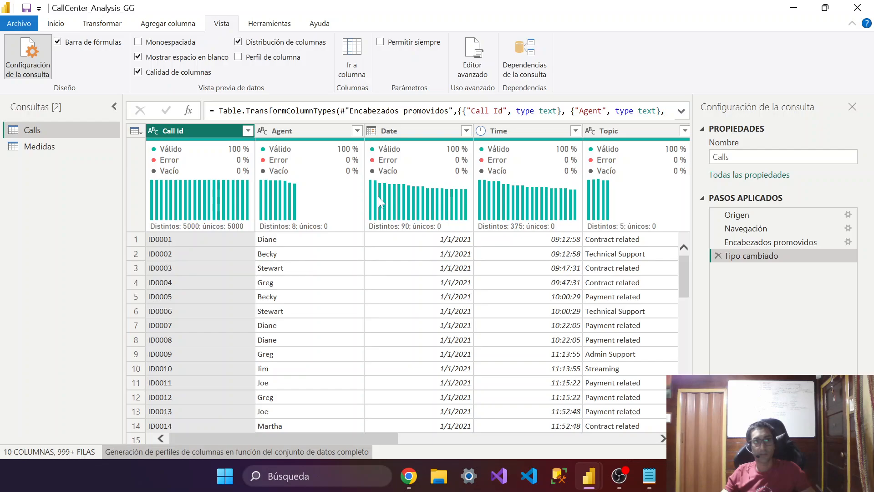
Examine the distinct and unique value distribution of the Call Id and Agent columns
mouse_move(240, 206)
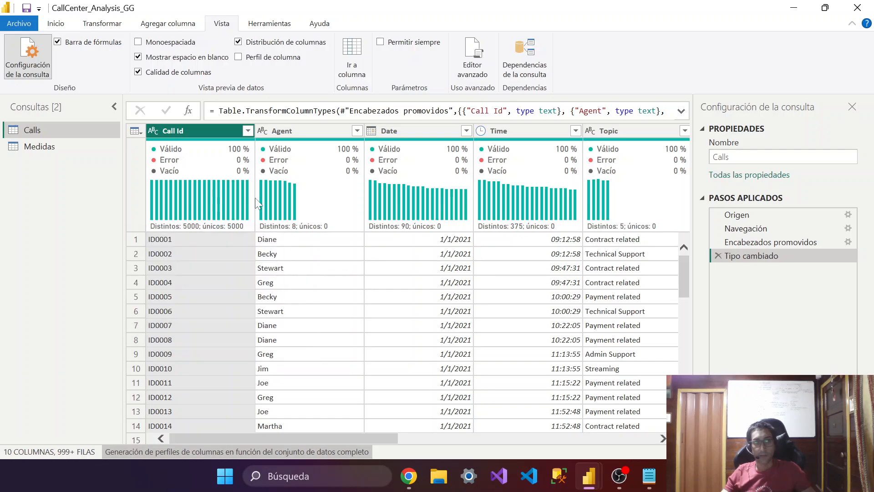
mouse_move(296, 216)
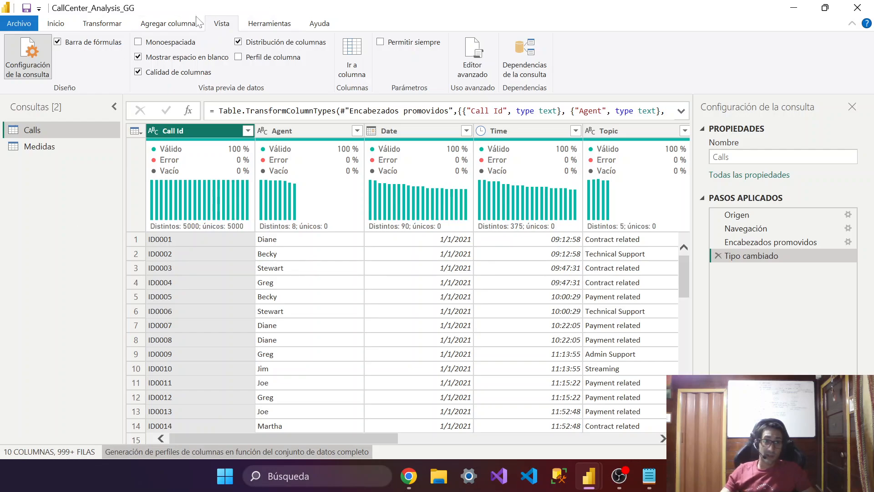
click(60, 27)
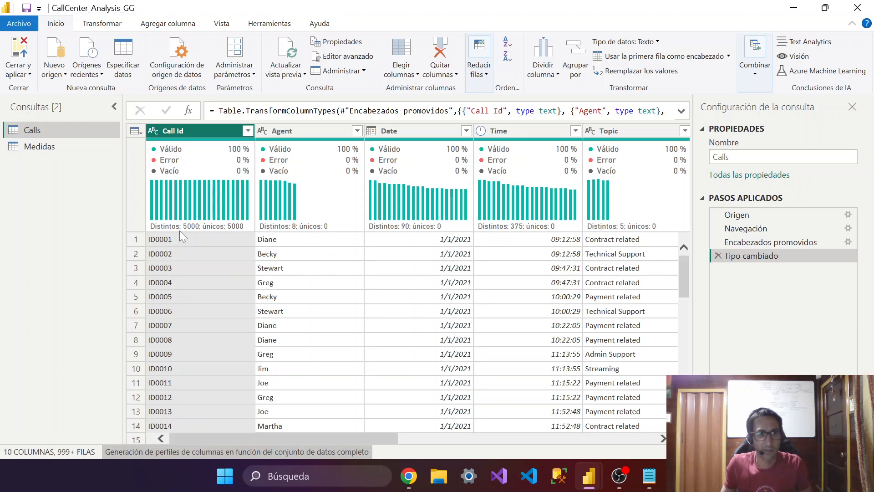
mouse_move(184, 231)
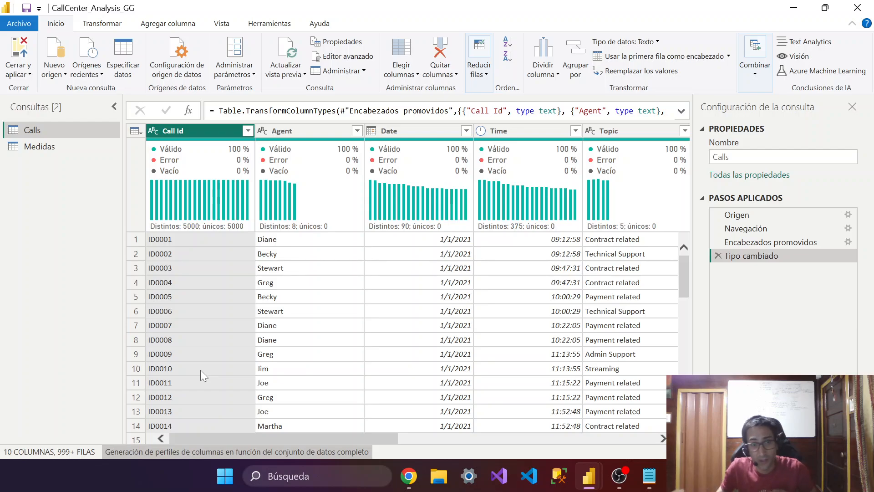
Select the Agent column and load the complete list of its filter values for review
drag(278, 438, 297, 438)
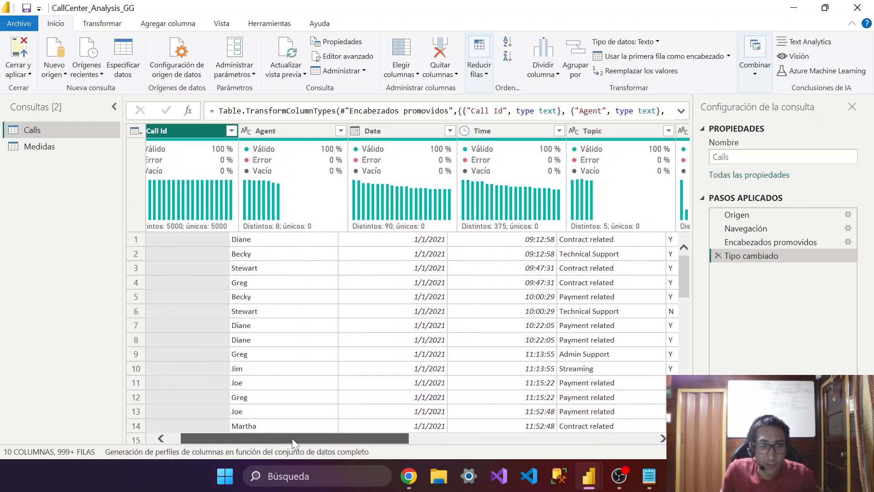
click(239, 130)
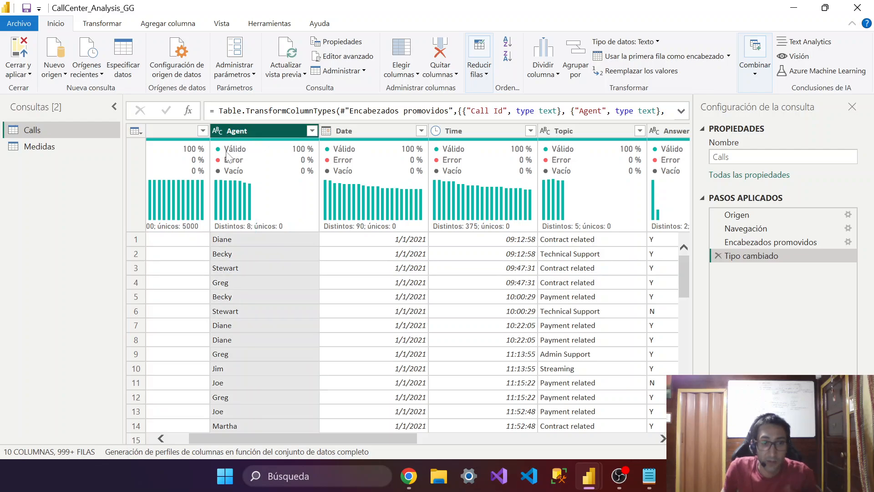
mouse_move(171, 218)
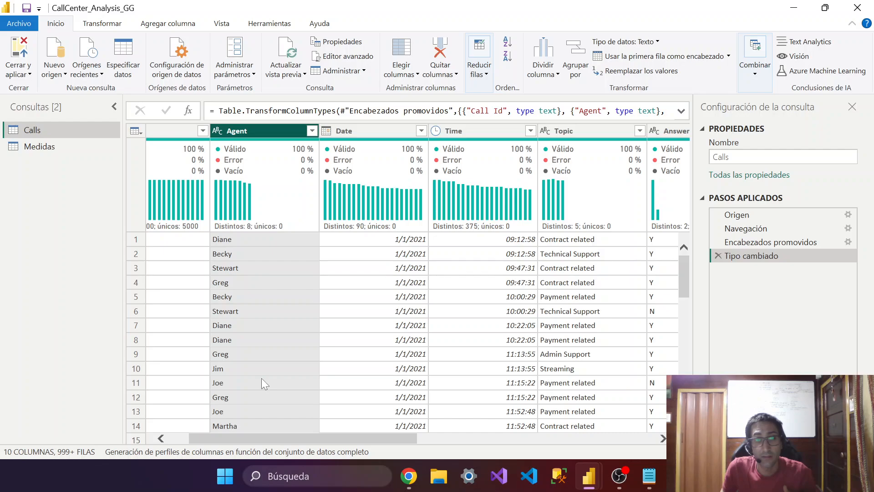
mouse_move(314, 154)
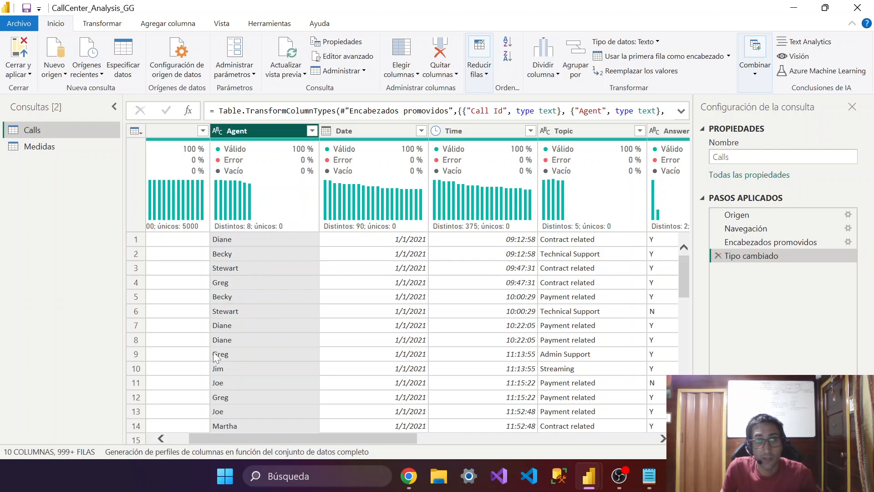
click(312, 131)
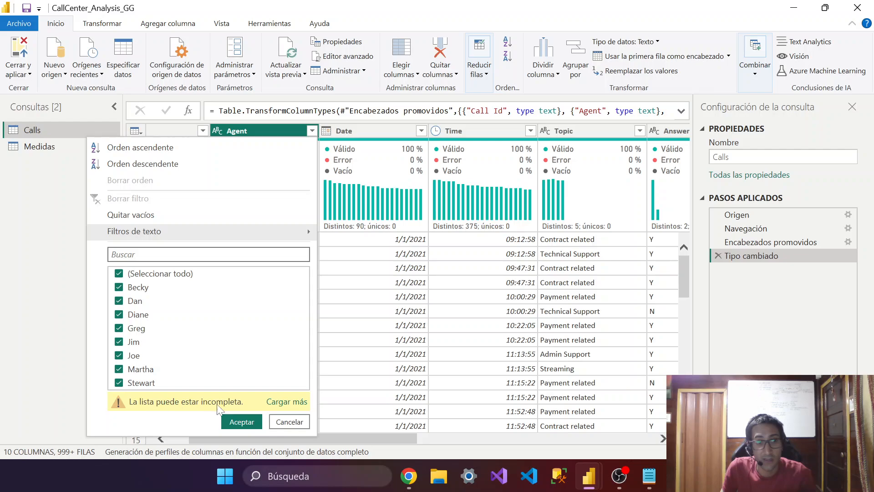
click(275, 405)
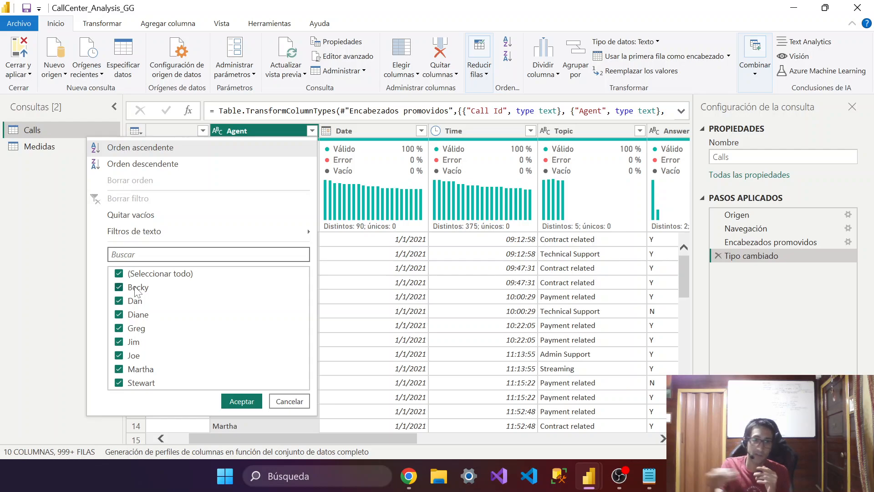
Check the Date column's data type options, keeping Fecha, and review the Time column
click(370, 131)
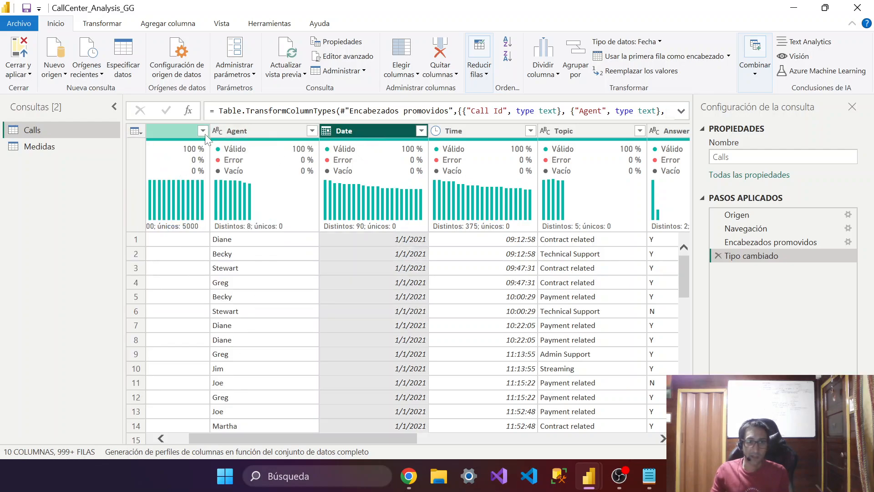
click(327, 131)
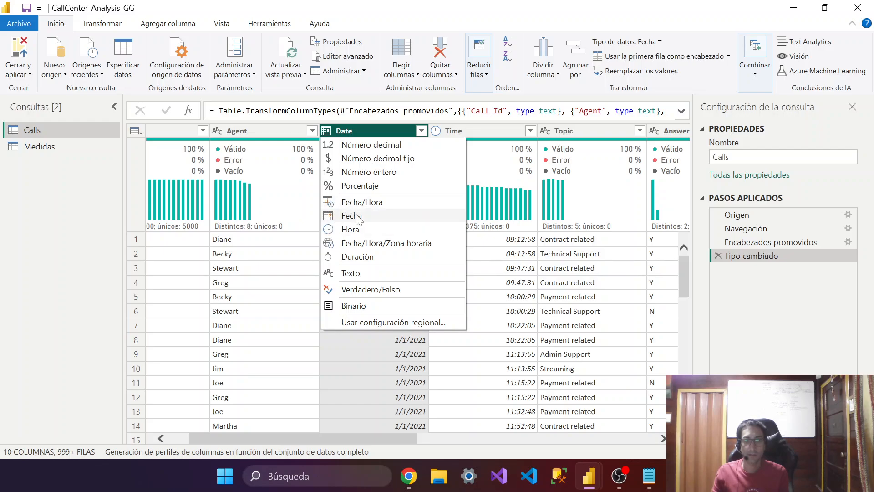
click(339, 216)
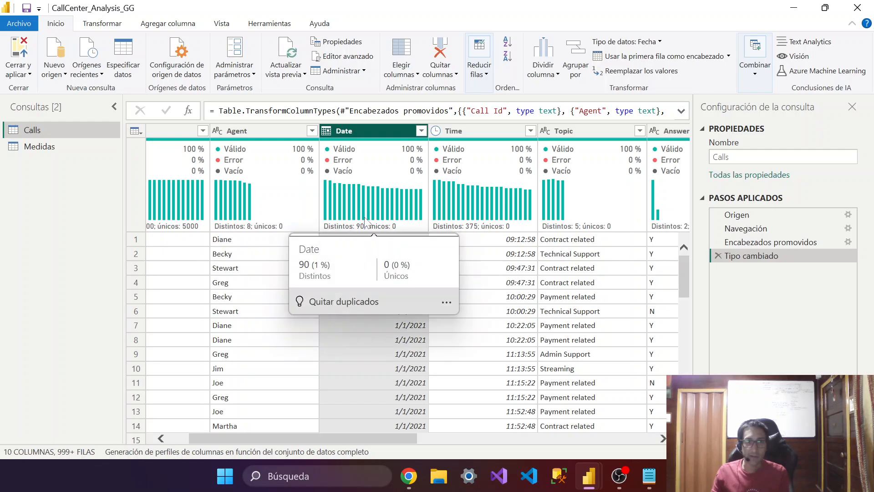
click(452, 134)
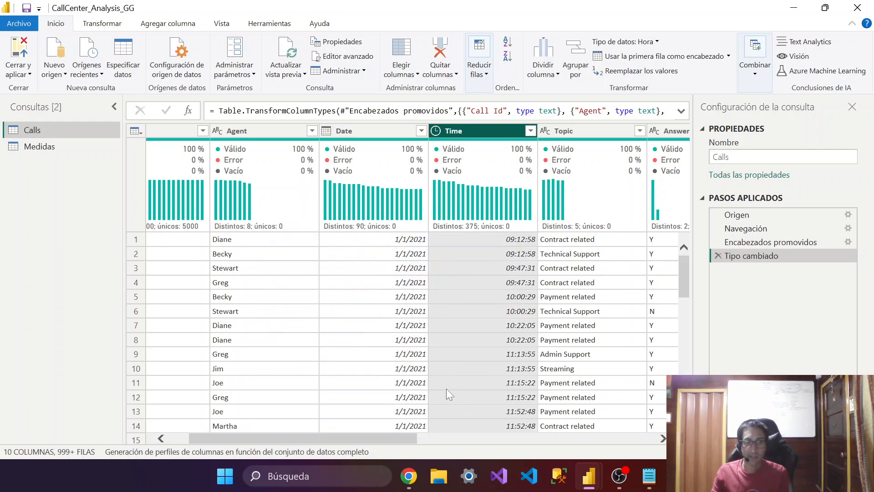
drag(389, 438, 447, 438)
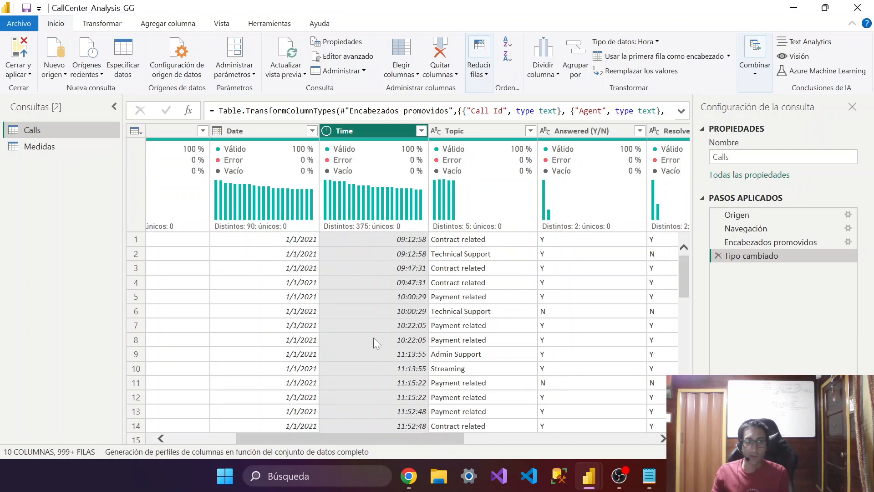
Select the Topic column and load the complete list of its filter values for review
click(466, 129)
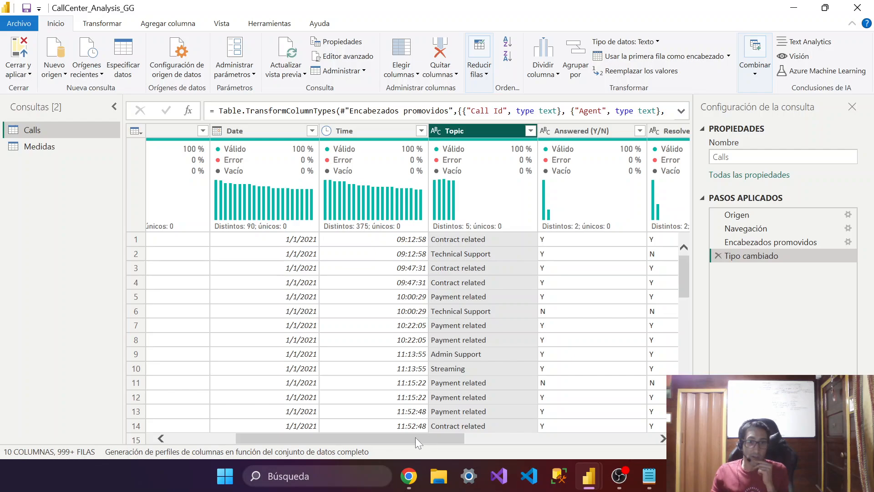
drag(415, 437, 473, 428)
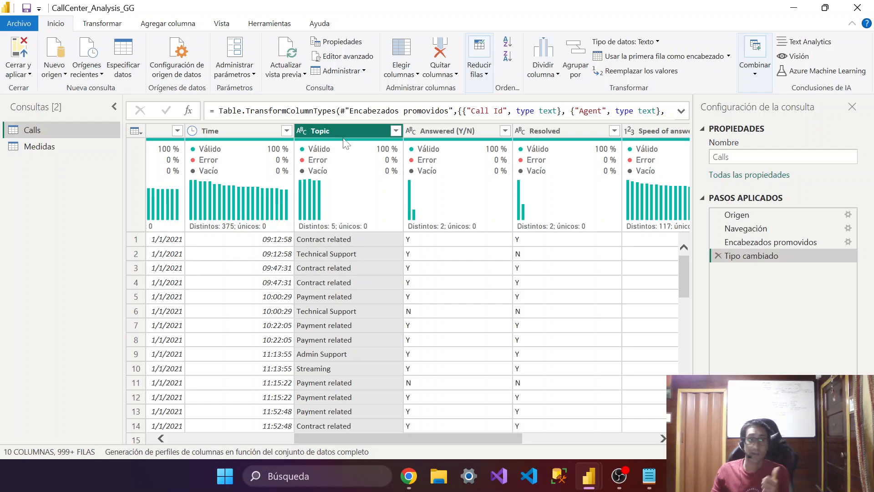
mouse_move(344, 146)
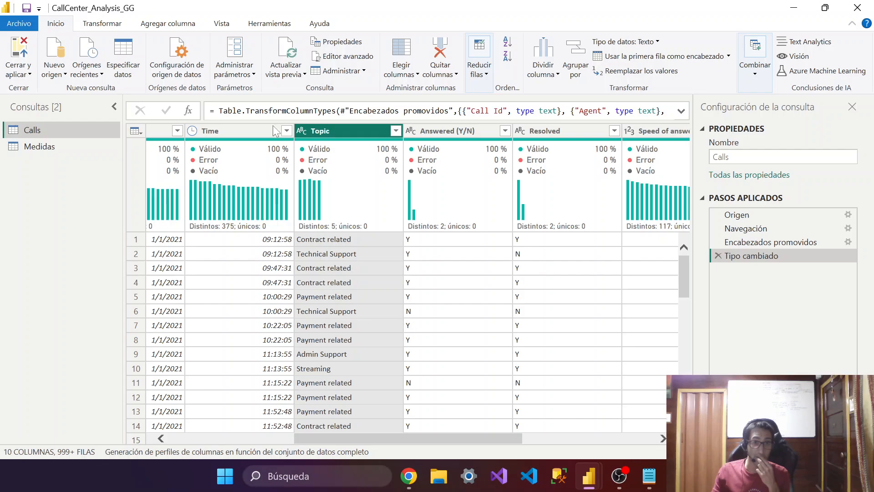
click(396, 131)
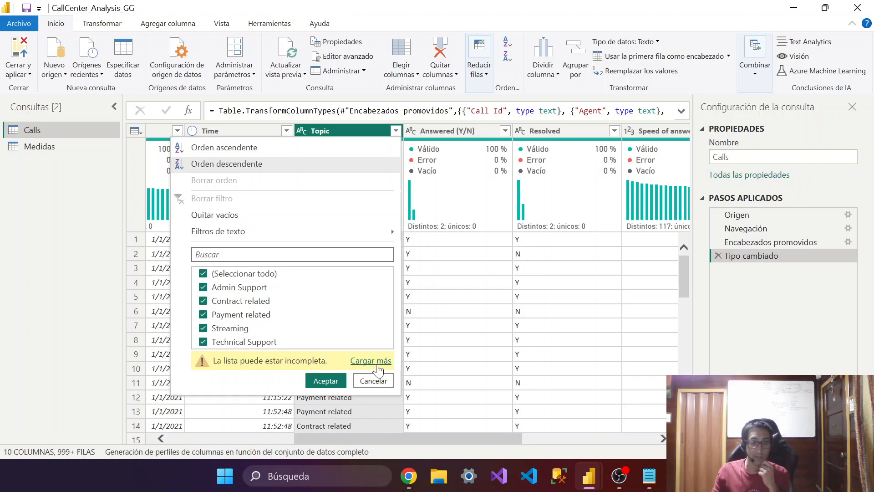
click(371, 360)
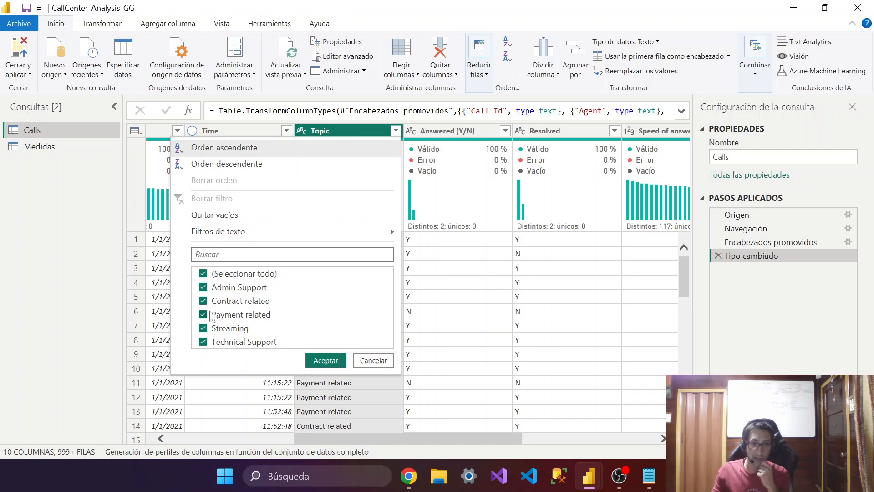
Close the Topic filter without changes and examine the Answered (Y/N) column and its value distribution
click(474, 232)
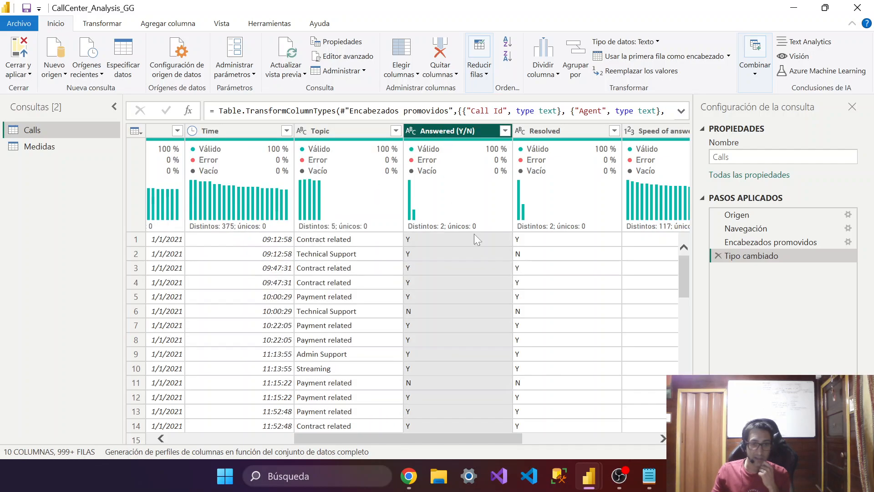
drag(443, 441, 489, 438)
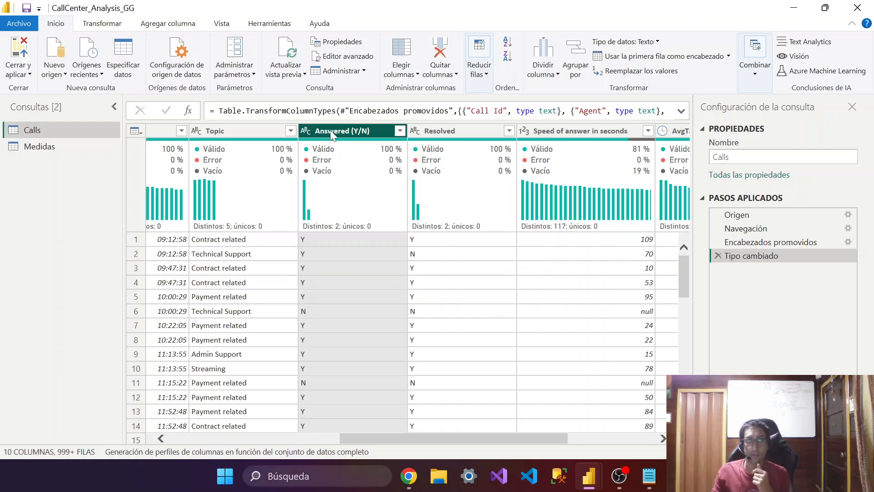
mouse_move(329, 235)
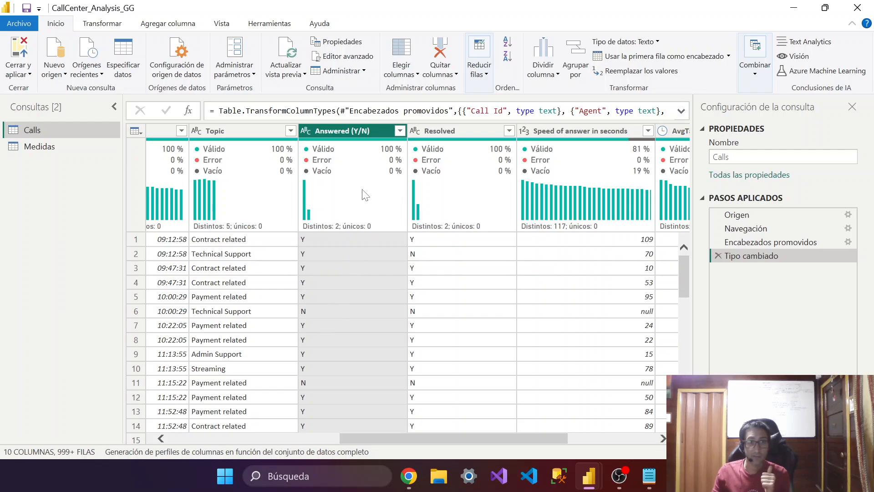
Examine the Resolved column's value distribution and compare it with the Answered (Y/N) column
drag(465, 441, 524, 429)
click(319, 131)
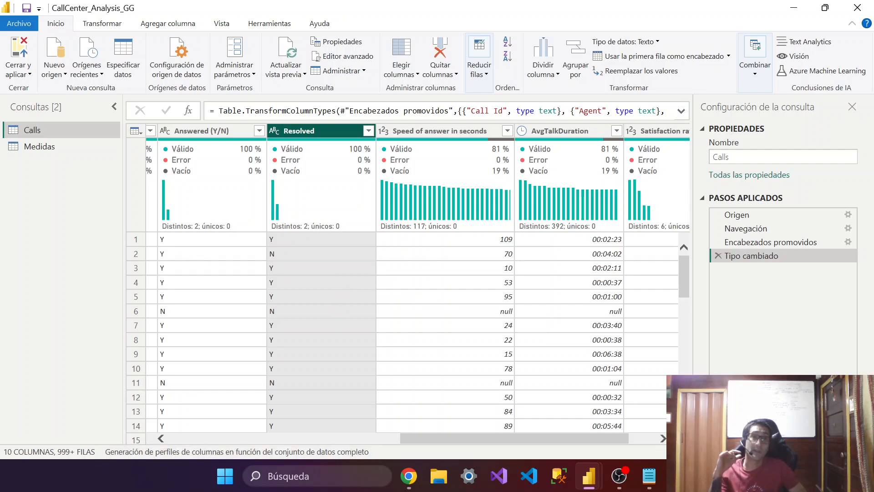
click(175, 135)
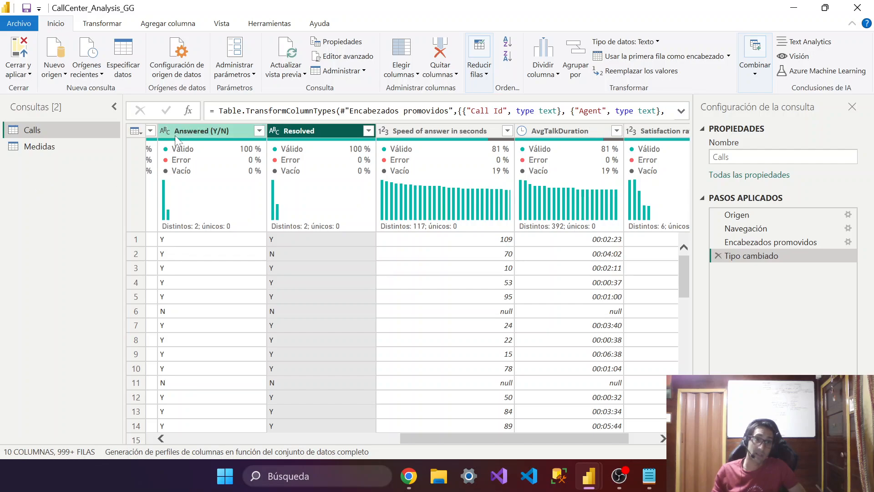
click(340, 131)
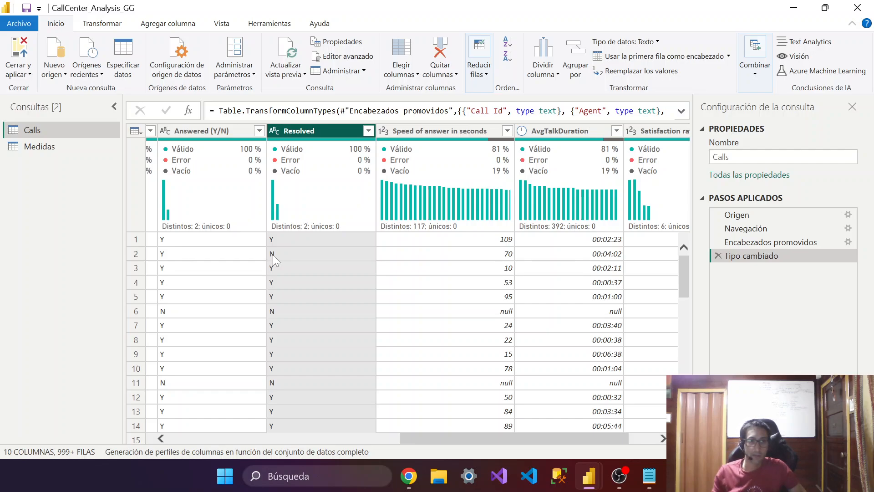
Select the Speed of answer in seconds column and inspect its counts of valid, error and empty values
click(441, 130)
drag(504, 439, 513, 442)
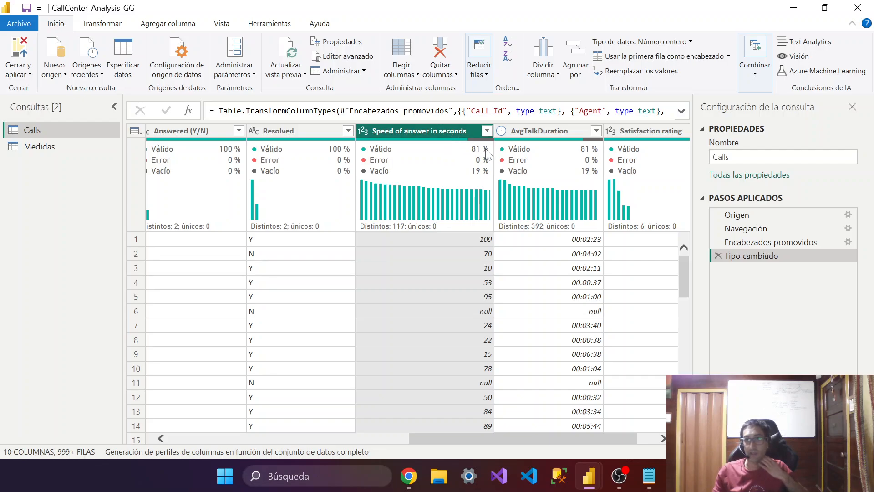
mouse_move(486, 156)
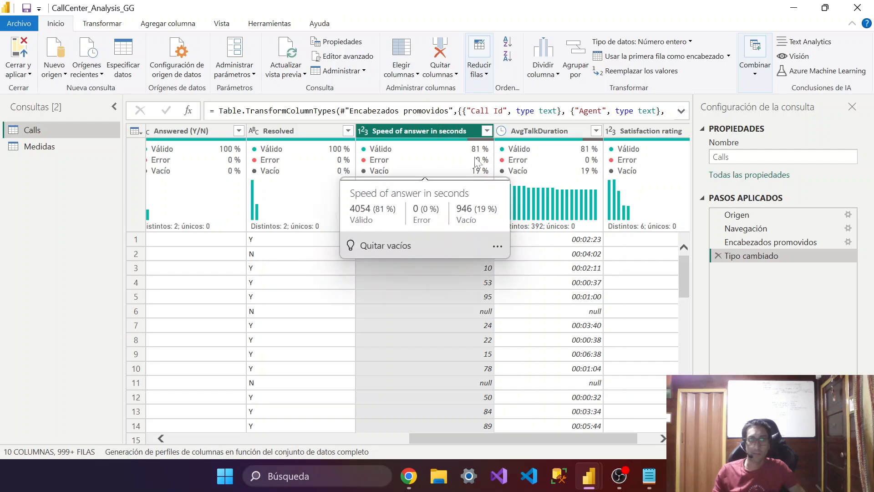
mouse_move(457, 146)
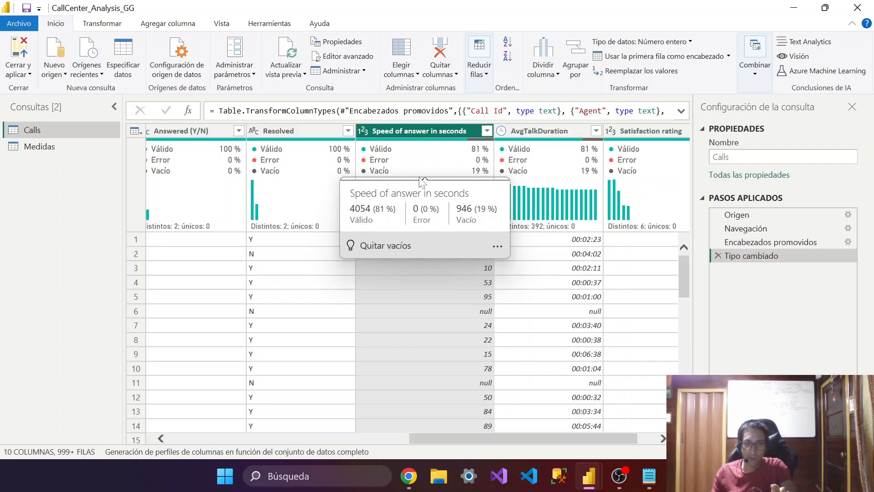
mouse_move(404, 175)
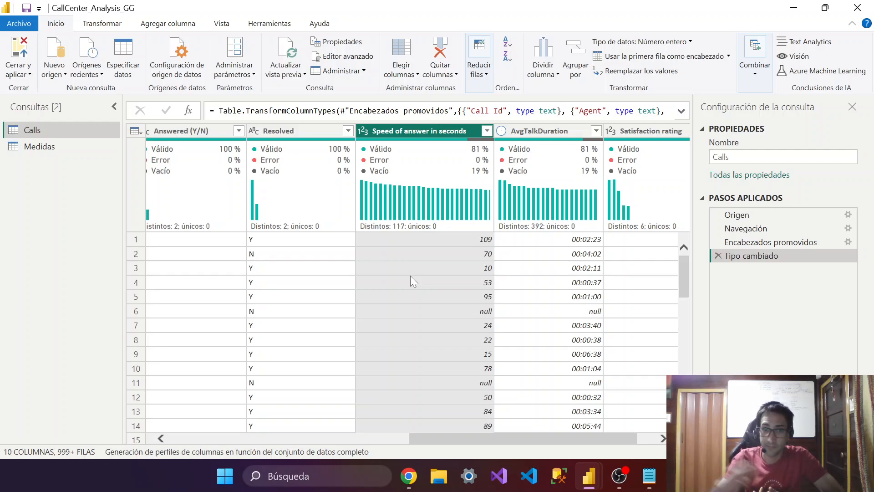
Replace the null values in the Speed of answer in seconds column with 0
right_click(427, 131)
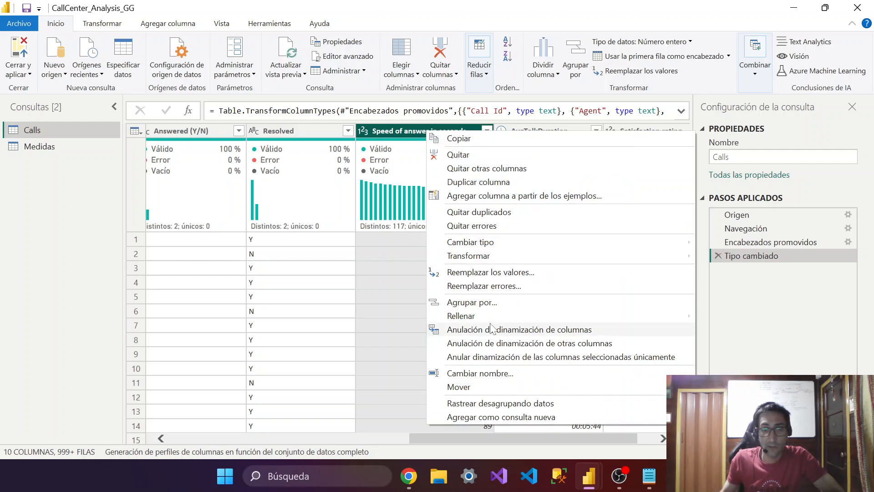
click(512, 273)
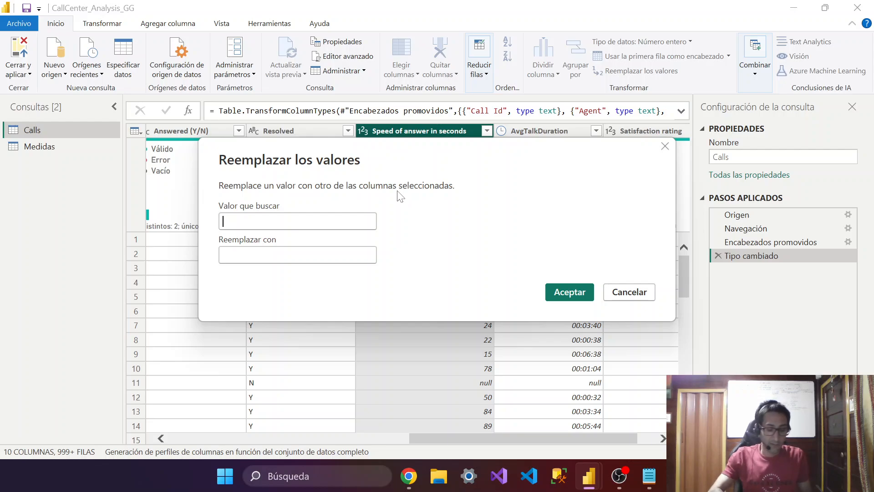
text(null)
key(BackSpace)
key(BackSpace)
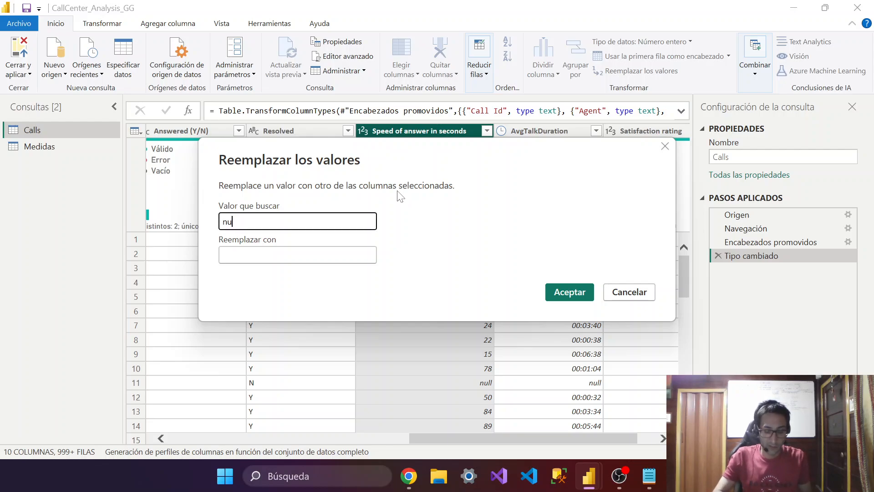
text(ll)
key(Tab)
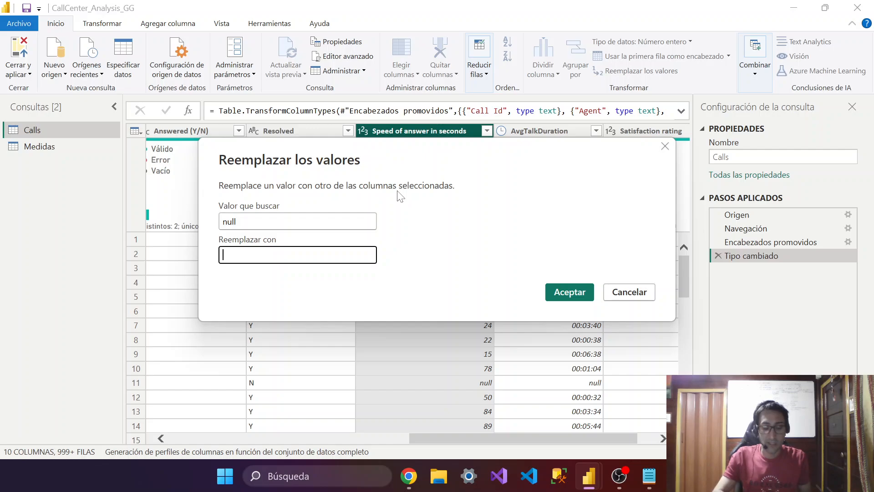
text(0)
click(570, 292)
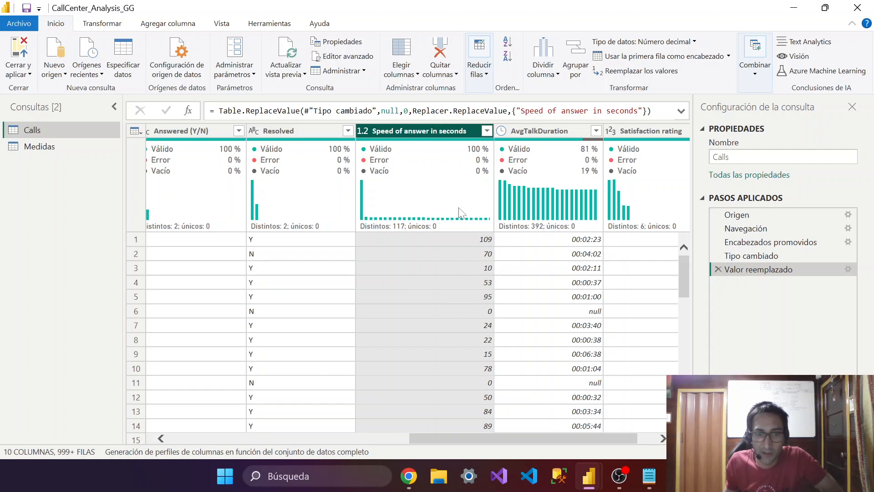
mouse_move(450, 142)
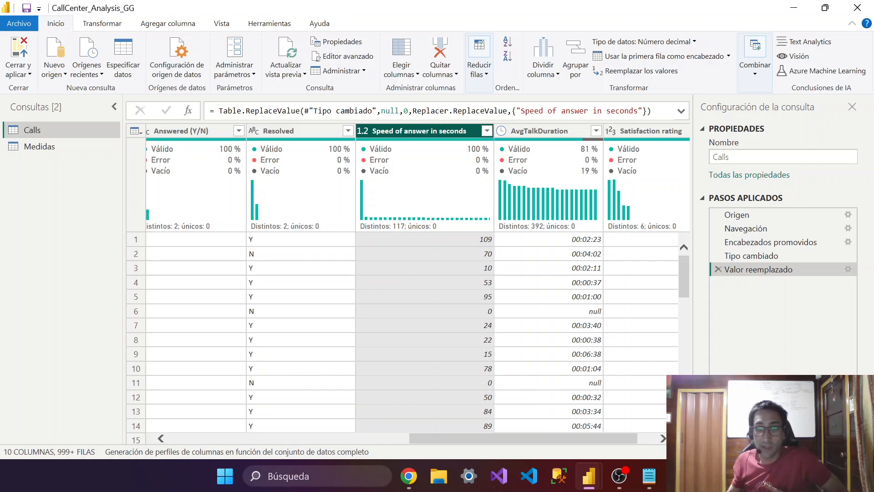
Review the AvgTalkDuration column and compare row 6's values from Answered (Y/N) through Satisfaction rating
drag(539, 435, 556, 435)
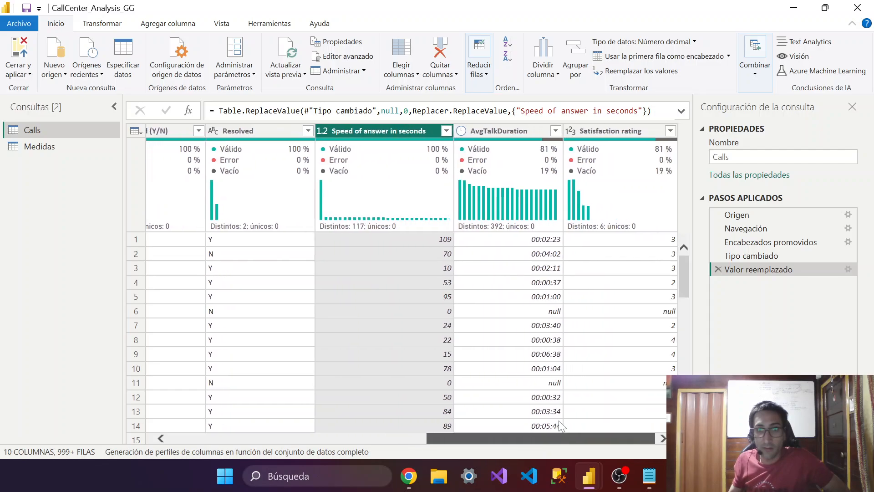
click(501, 129)
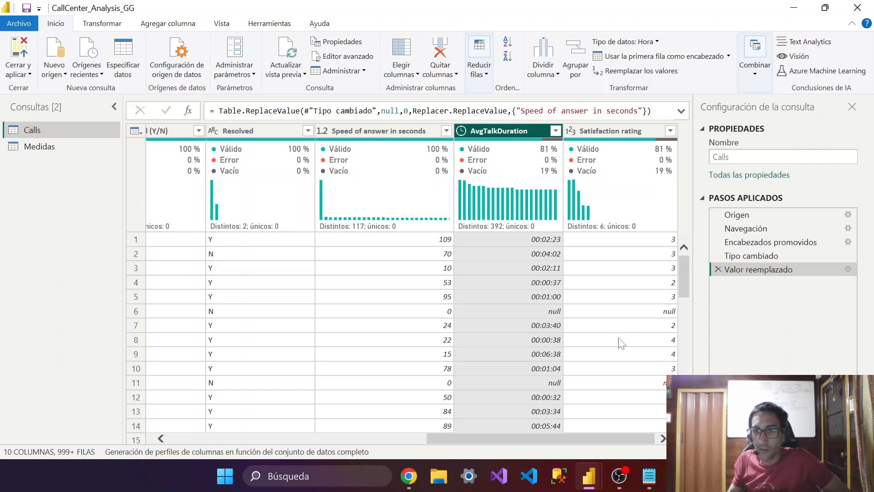
drag(554, 437, 478, 450)
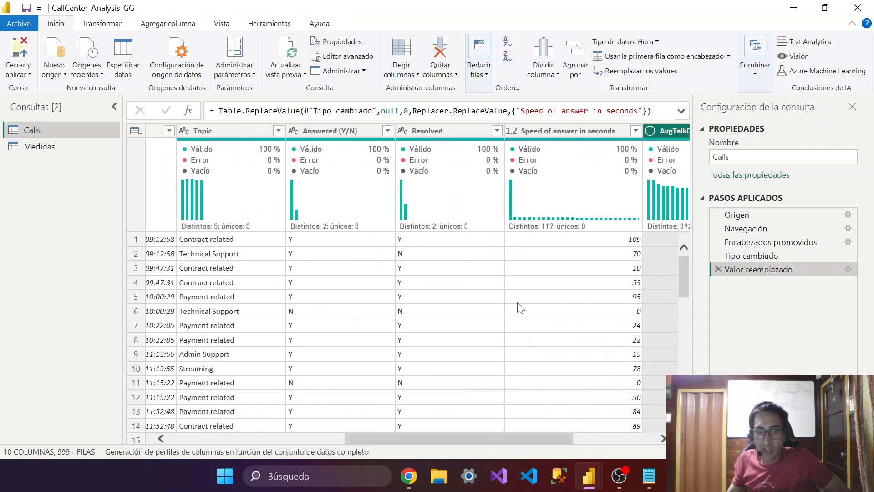
click(326, 310)
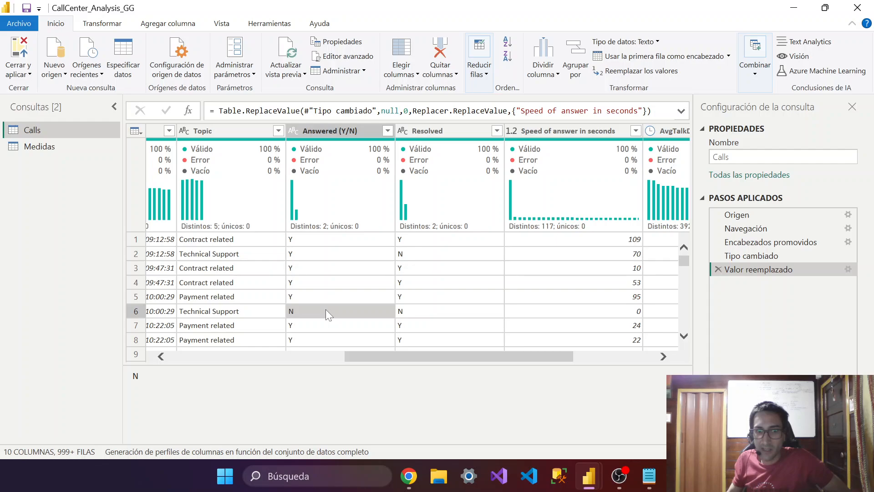
click(438, 313)
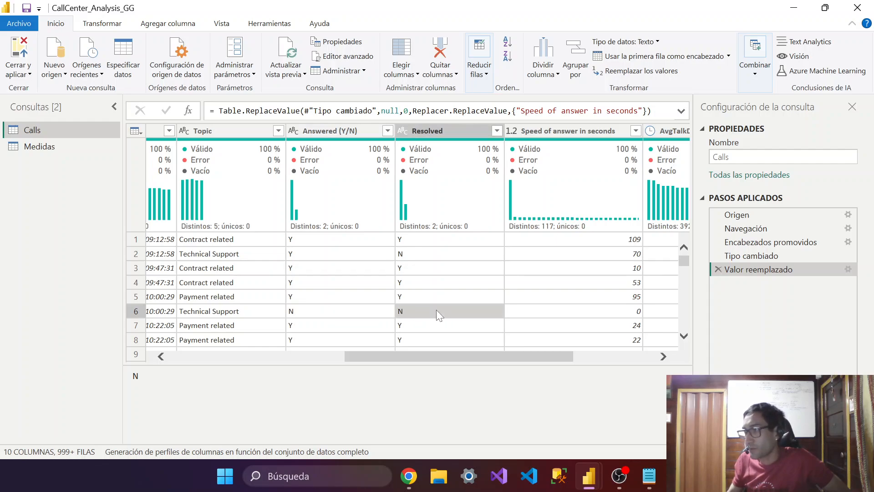
drag(450, 359, 510, 341)
click(448, 313)
click(469, 314)
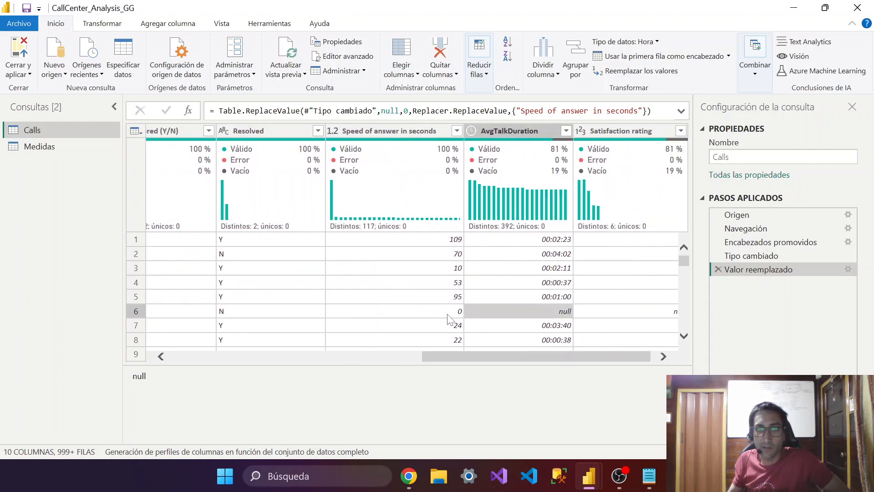
click(451, 316)
click(510, 313)
click(656, 314)
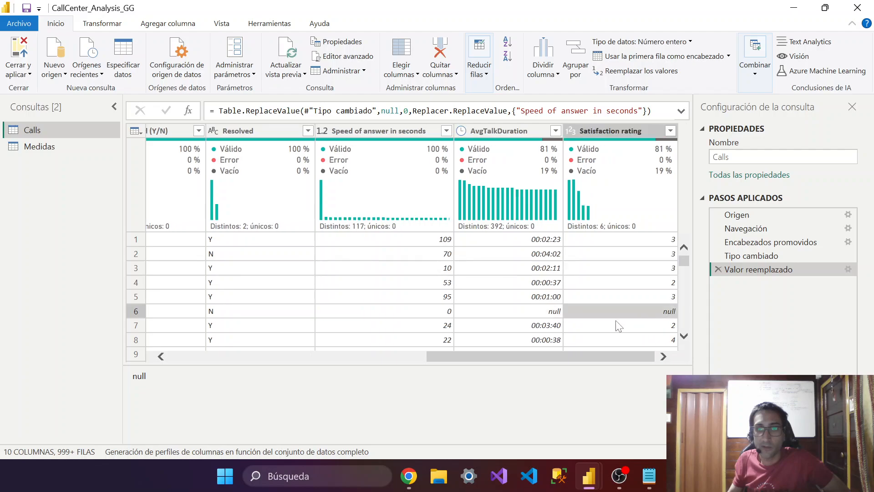
click(434, 314)
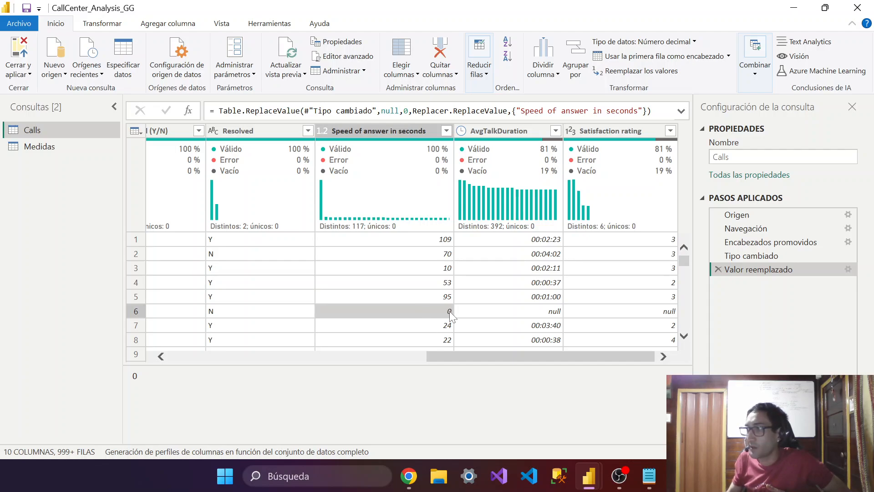
Replace the null values in the AvgTalkDuration column with 00:00:00
click(514, 130)
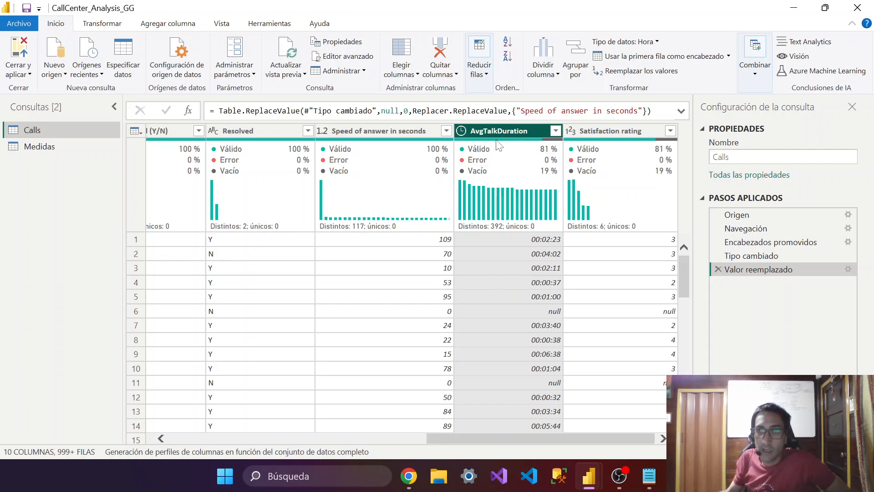
mouse_move(499, 145)
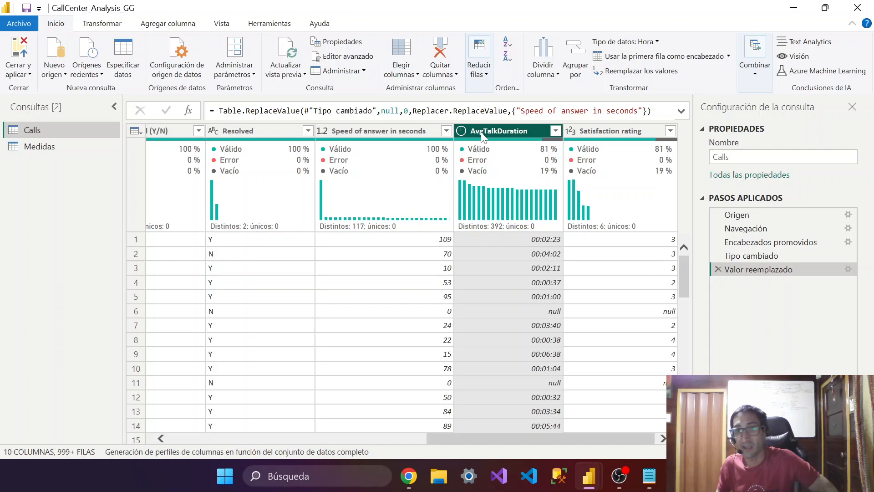
mouse_move(507, 221)
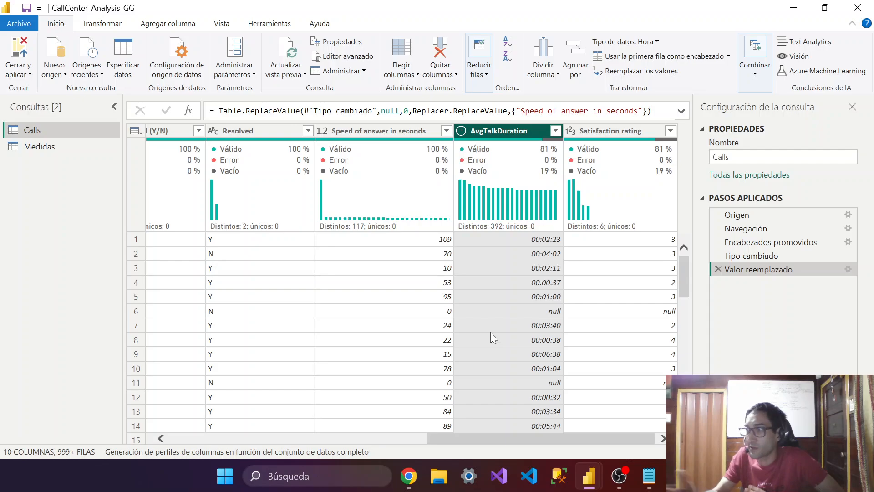
right_click(523, 178)
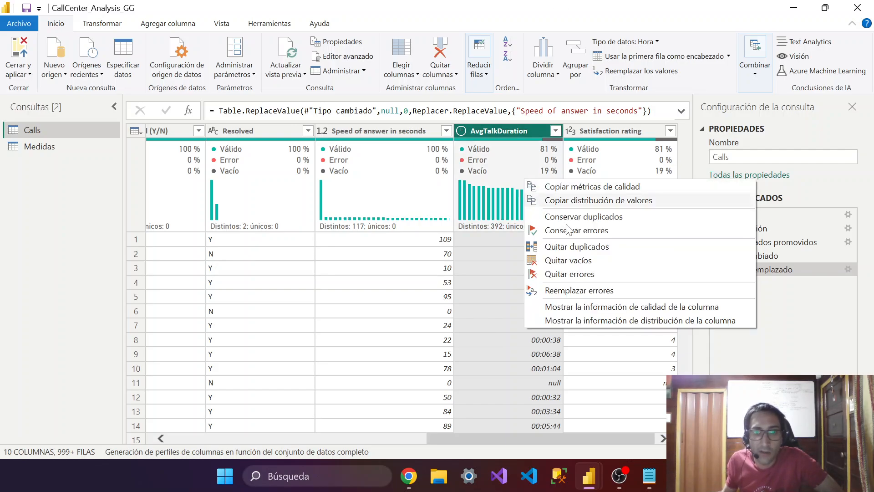
right_click(520, 135)
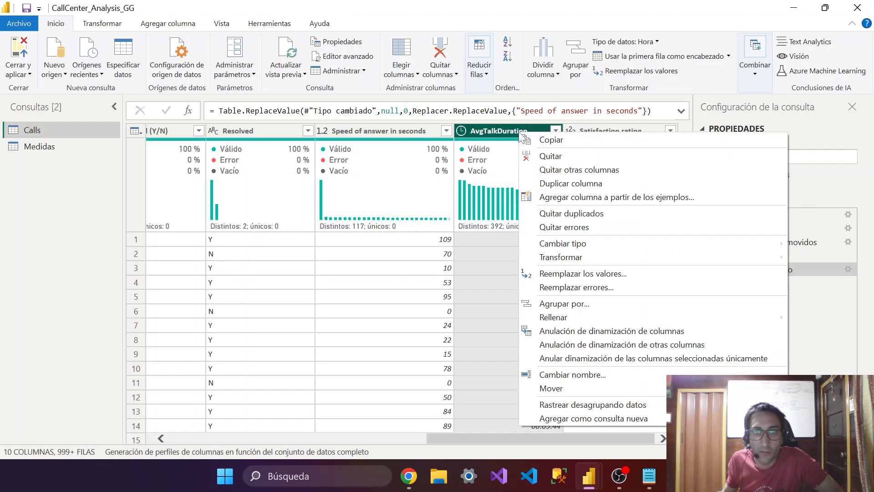
click(622, 273)
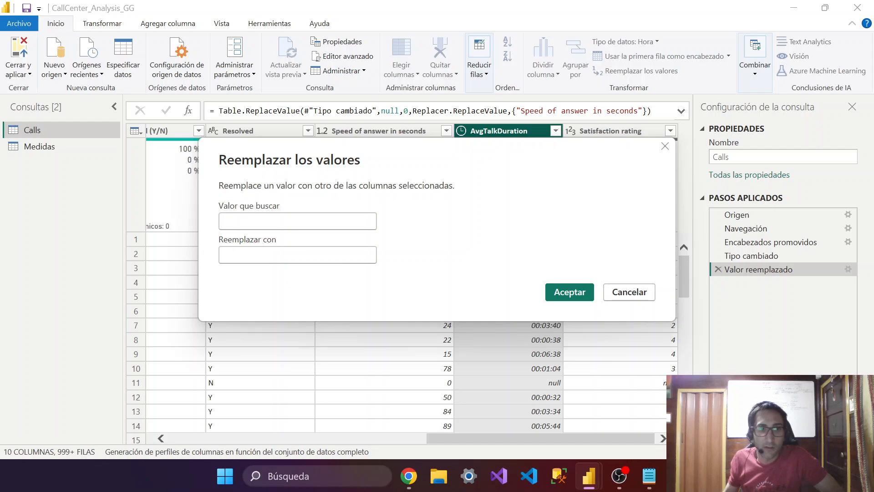
text(null)
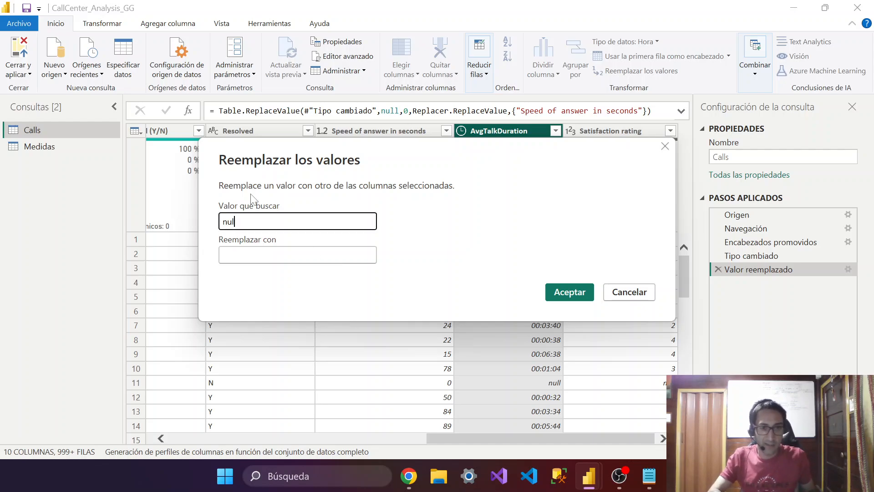
key(Tab)
text(00)
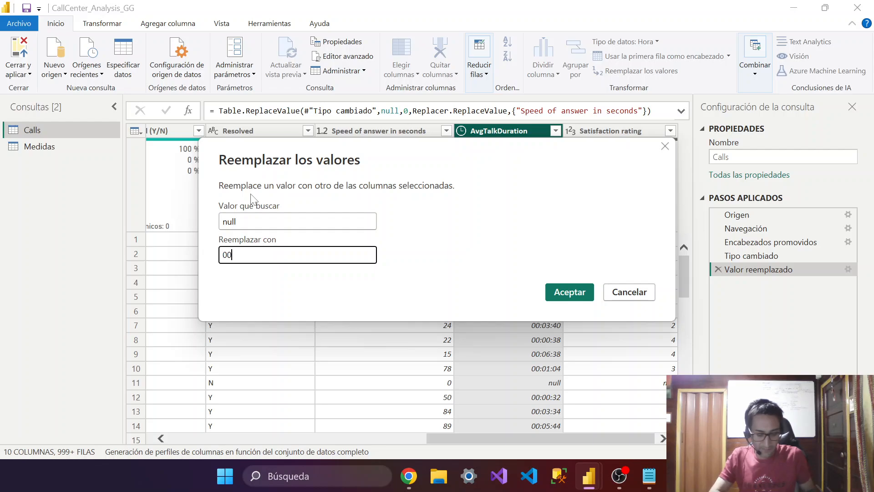
text(:00:00)
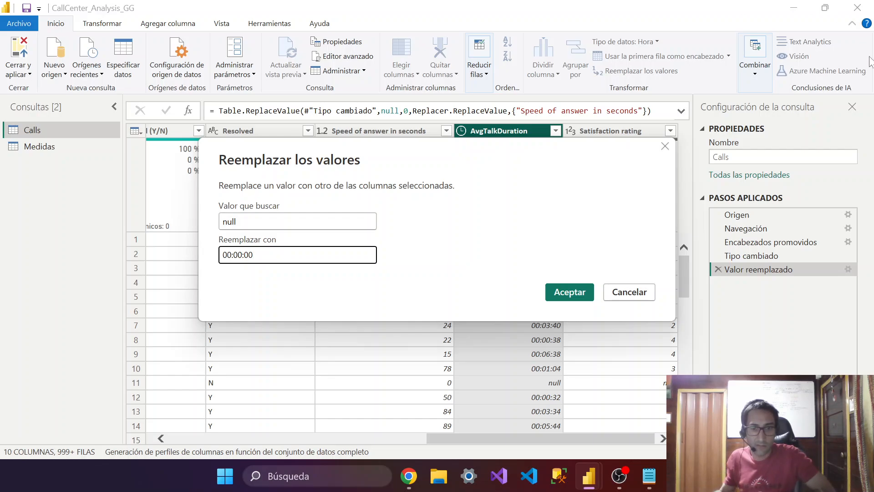
click(566, 294)
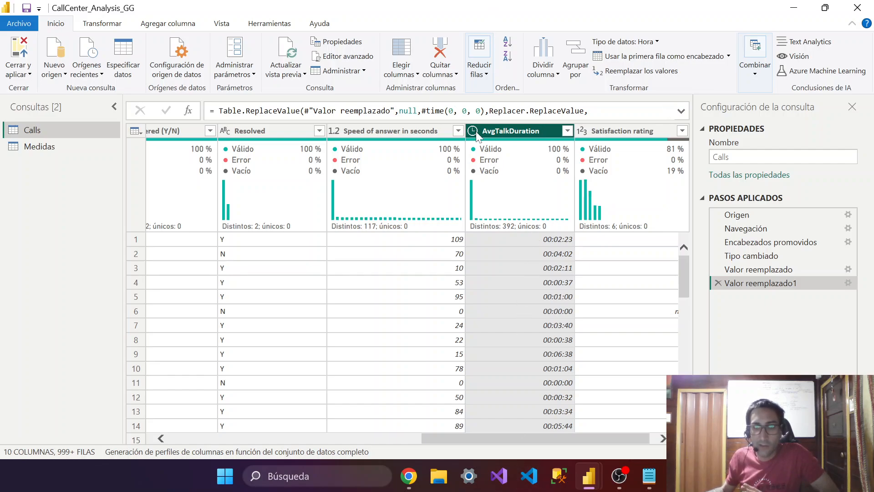
mouse_move(572, 164)
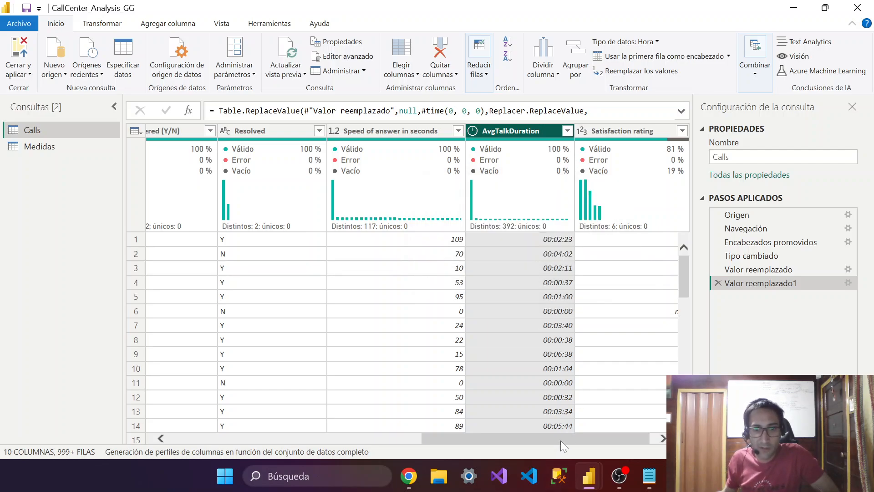
Review the Time column at the start of the table, then return to the Satisfaction rating column
drag(561, 440, 225, 438)
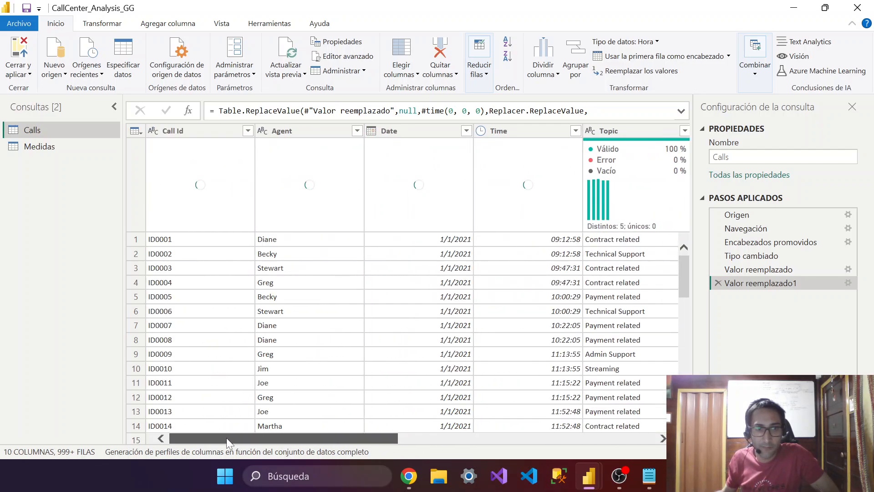
click(501, 130)
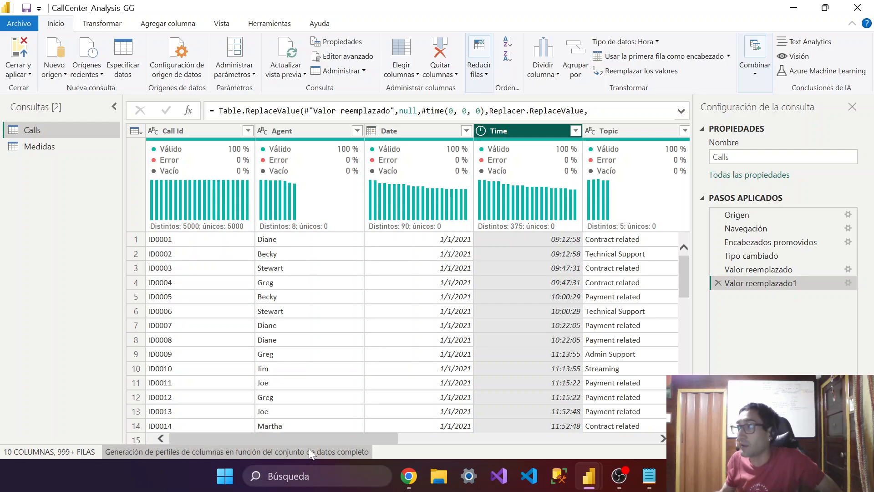
drag(311, 439, 594, 431)
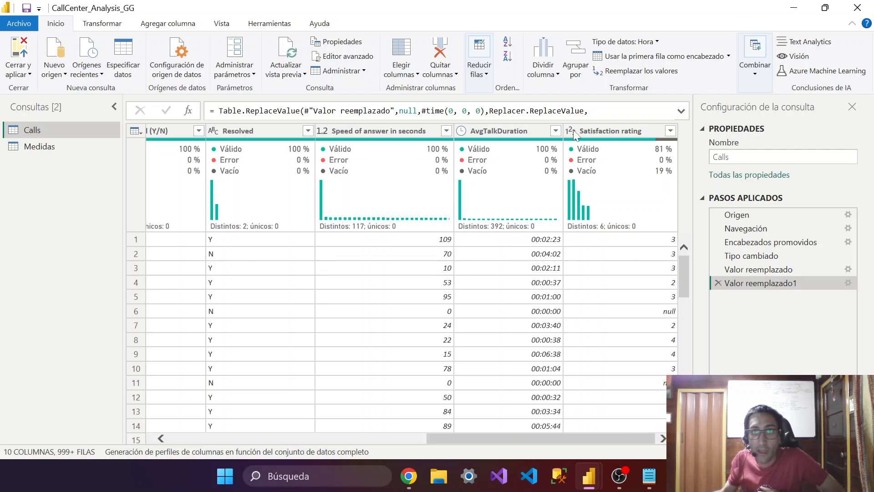
Review the distinct values of the Satisfaction rating column, including nulls, then return to the start of the table
click(610, 131)
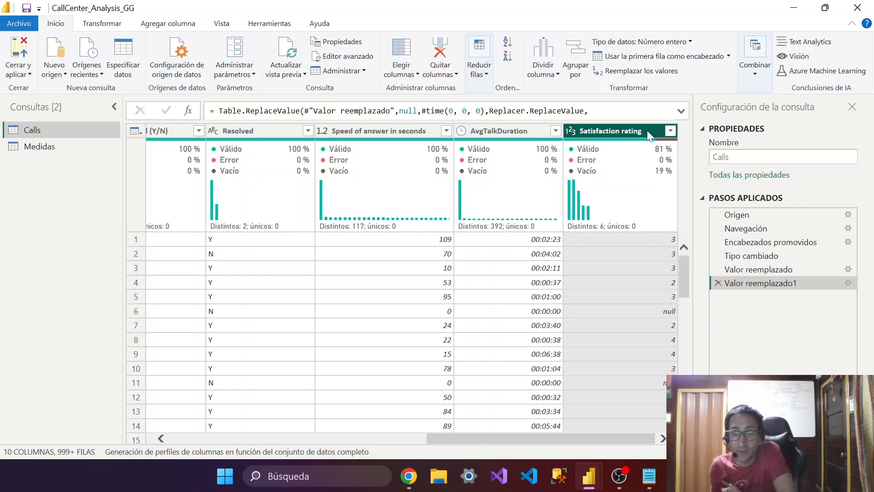
click(670, 132)
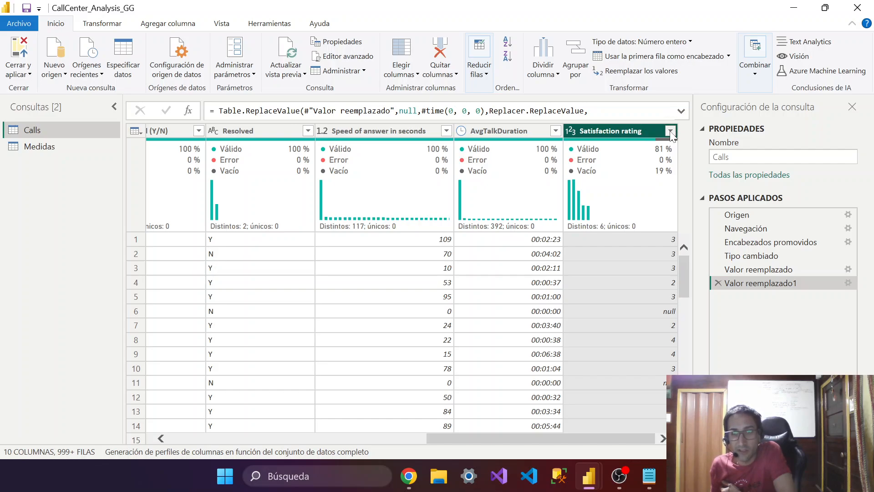
click(644, 375)
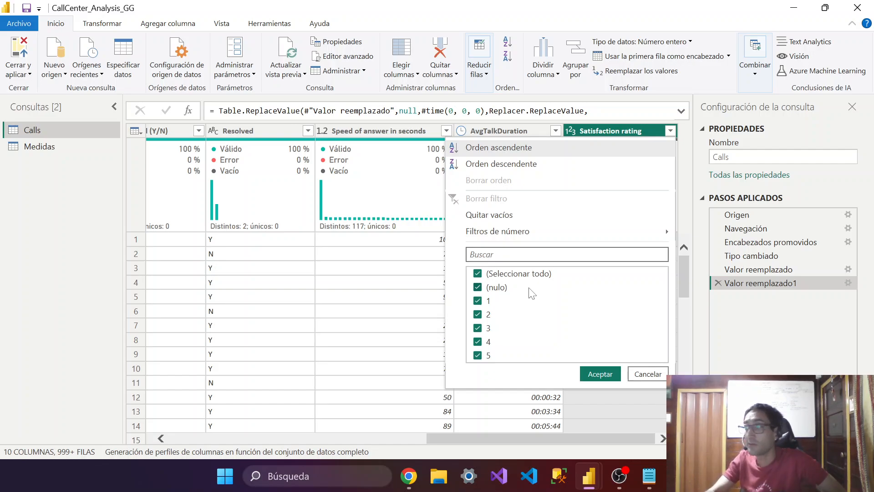
click(628, 131)
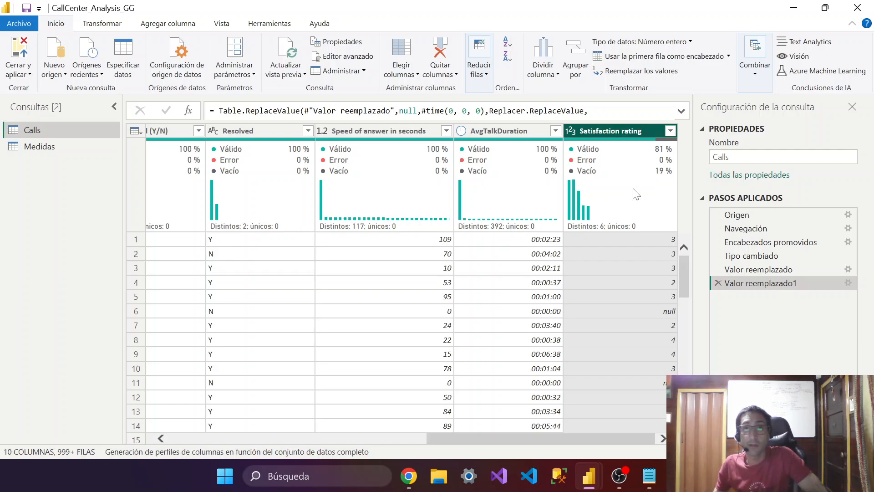
drag(570, 438, 182, 437)
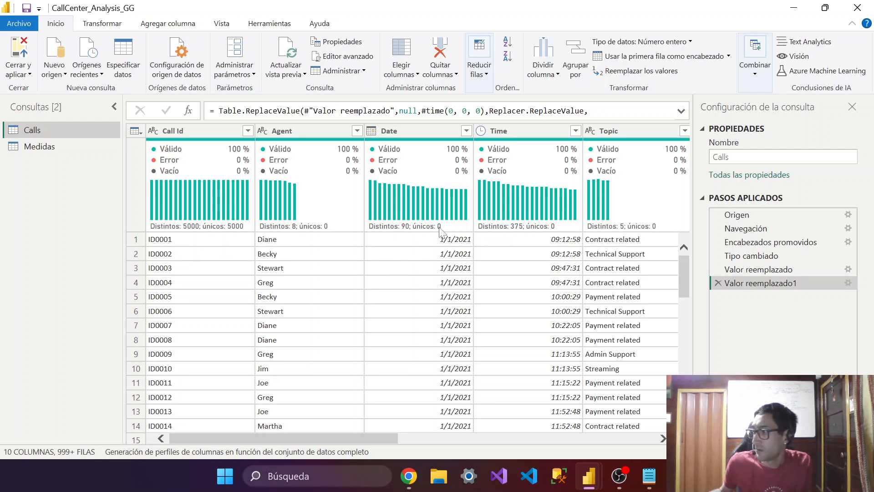
right_click(40, 128)
right_click(22, 126)
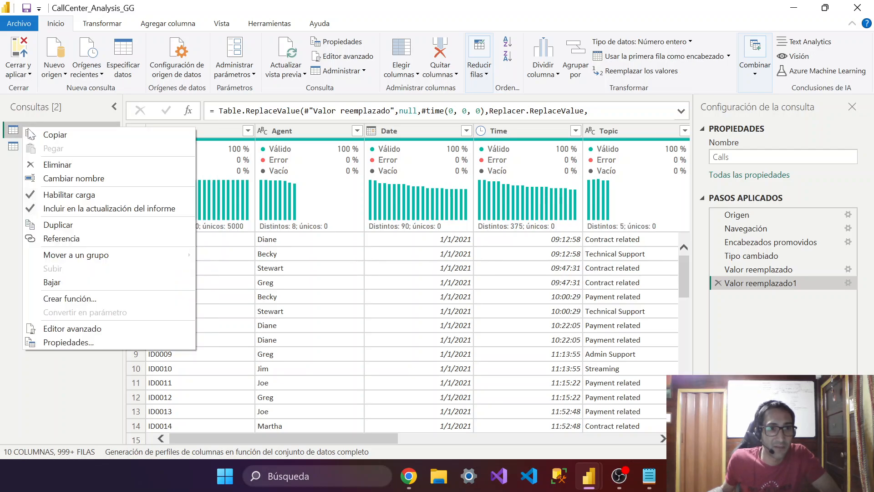
click(1, 219)
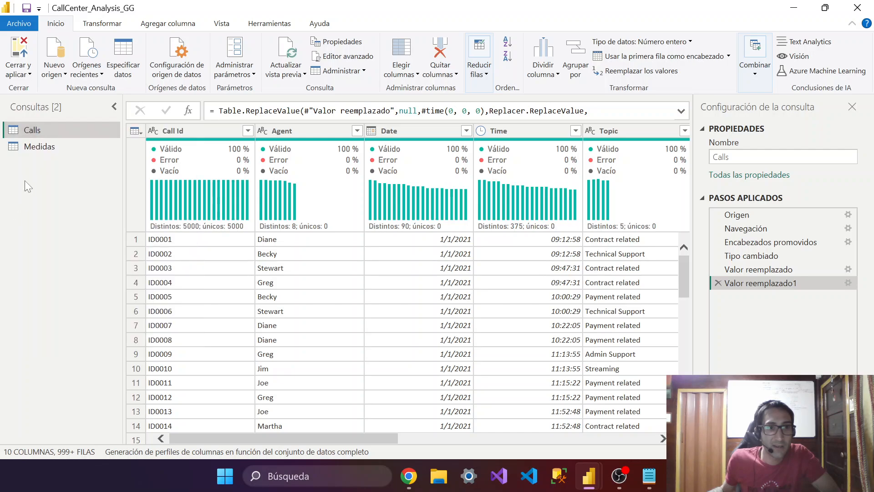
right_click(52, 127)
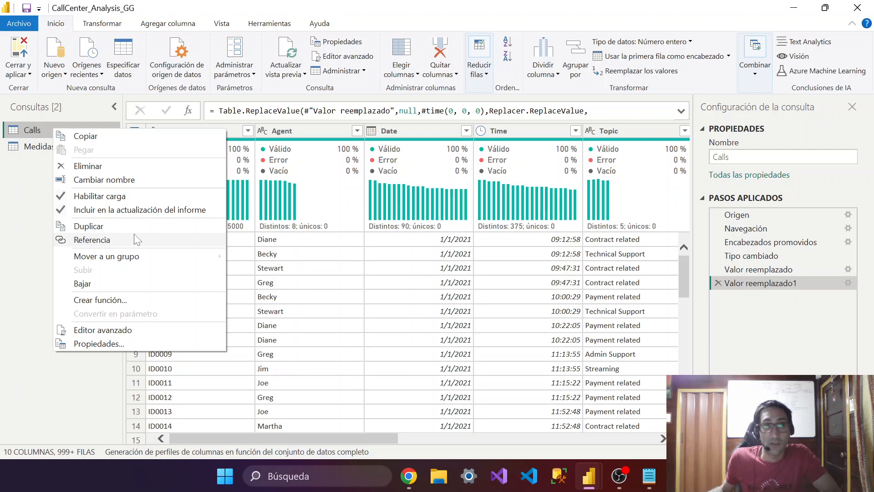
click(3, 221)
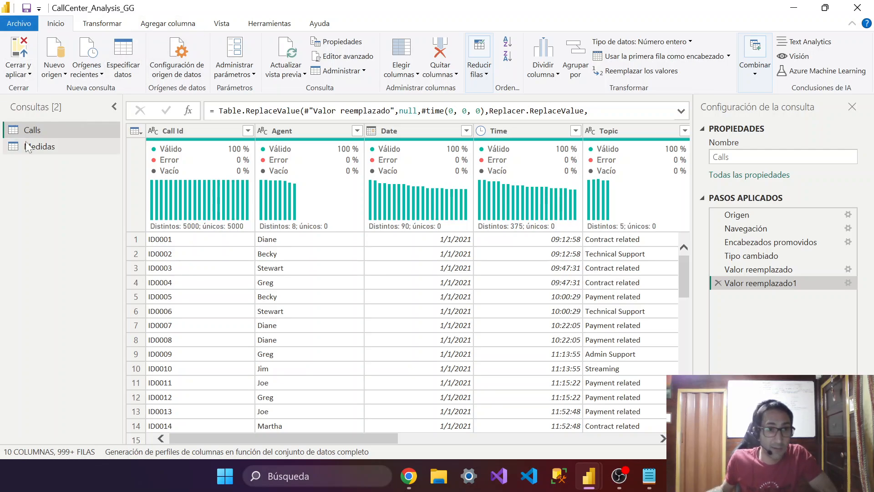
Rename the Calls query as Calls Base
right_click(36, 131)
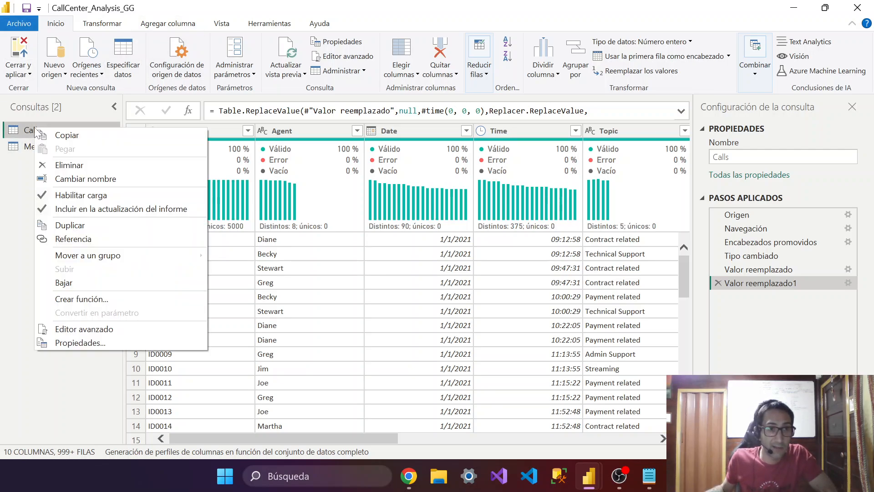
click(100, 178)
key(End)
text(Na)
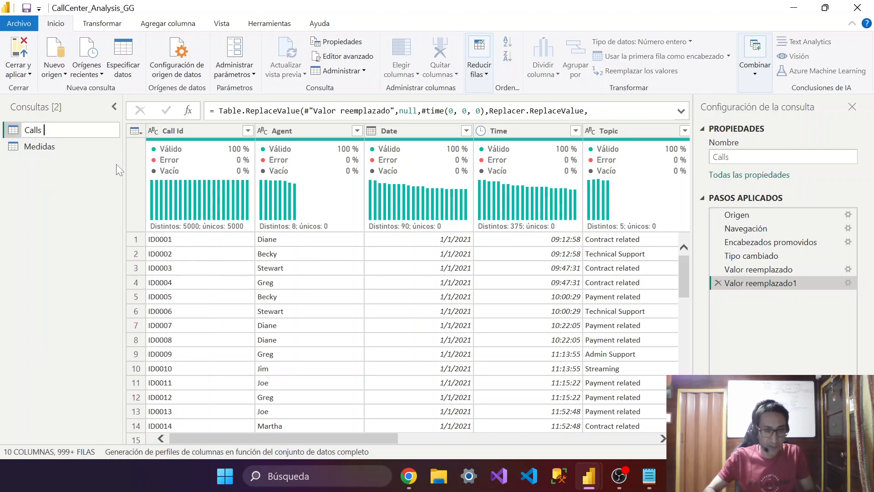
key(BackSpace)
key(BackSpace)
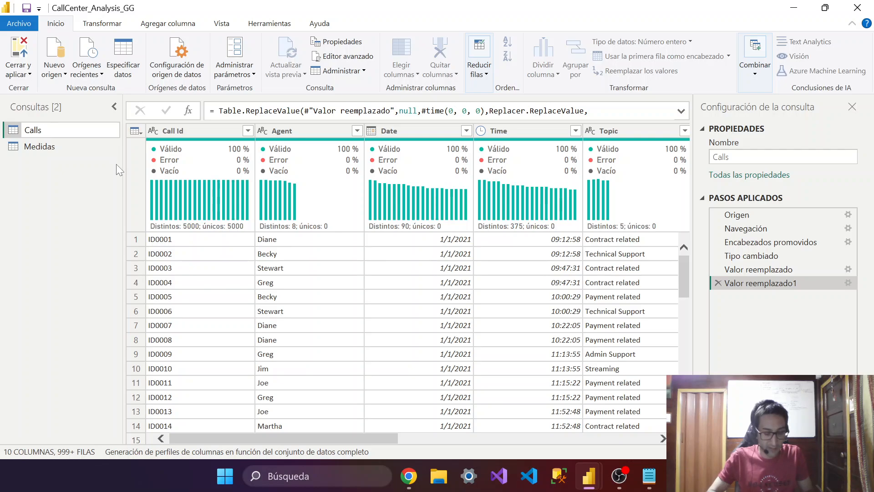
text(Base)
key(Return)
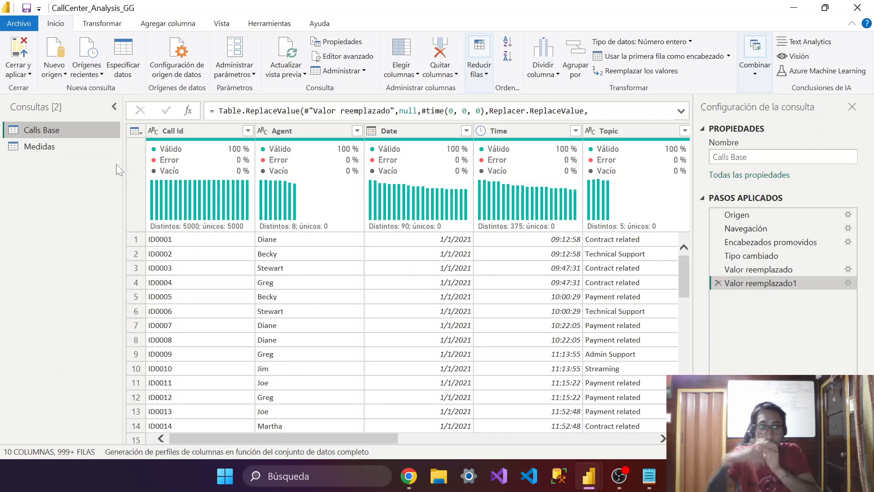
Duplicate the Calls Base query and return to the original query
right_click(41, 133)
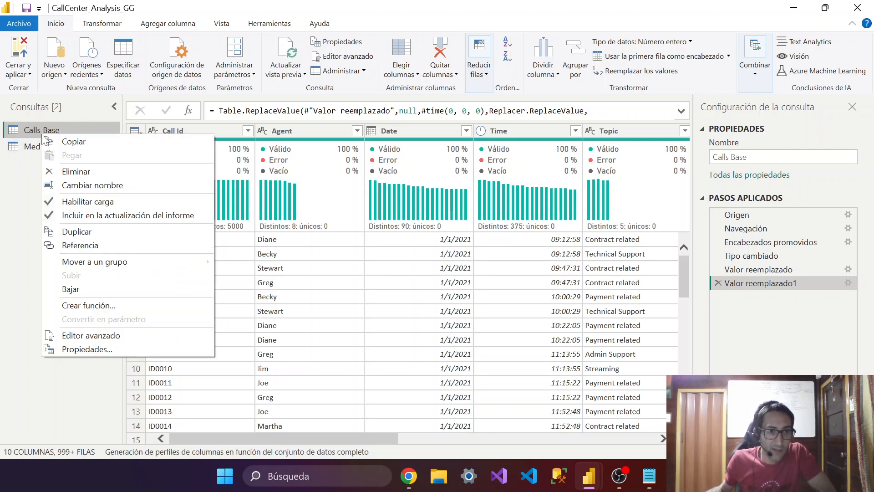
click(87, 235)
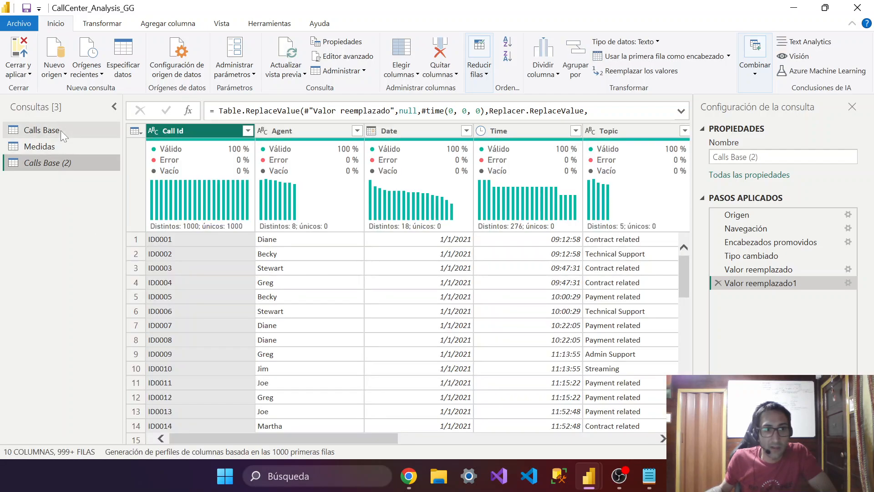
click(61, 130)
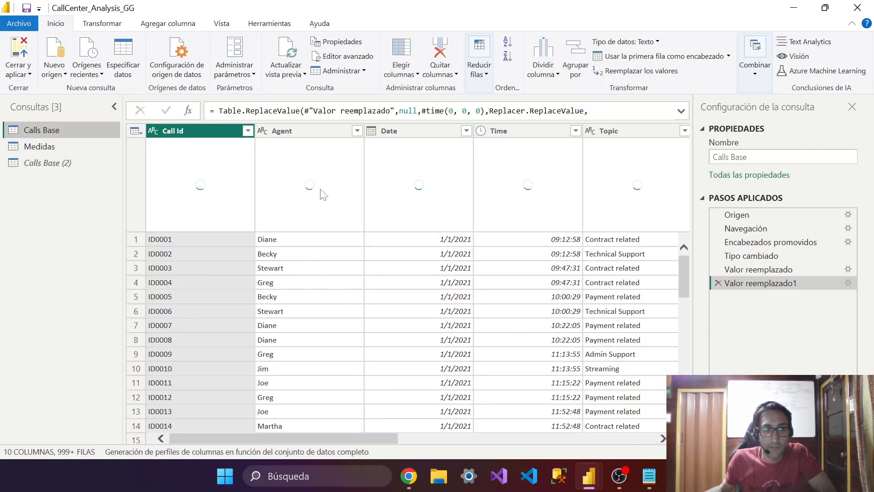
Replace the first row's agent name throughout the Agent column of Calls Base with the same name plus an extra final "e"
right_click(292, 254)
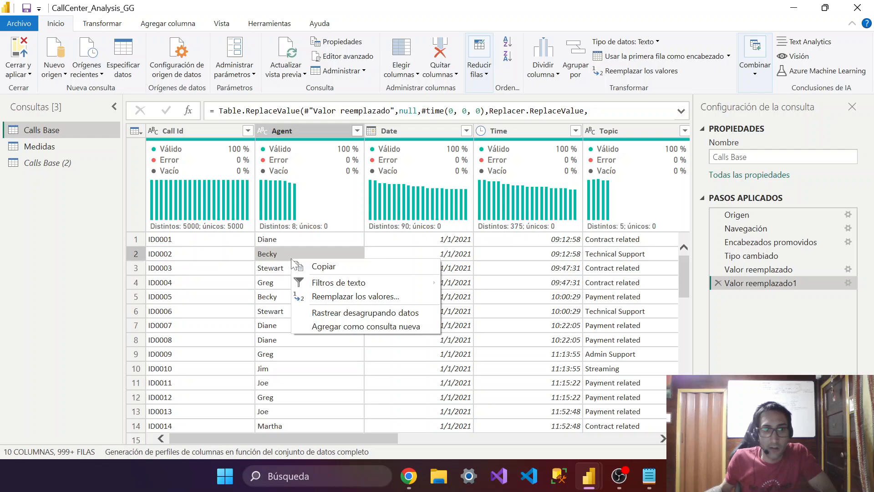
right_click(311, 132)
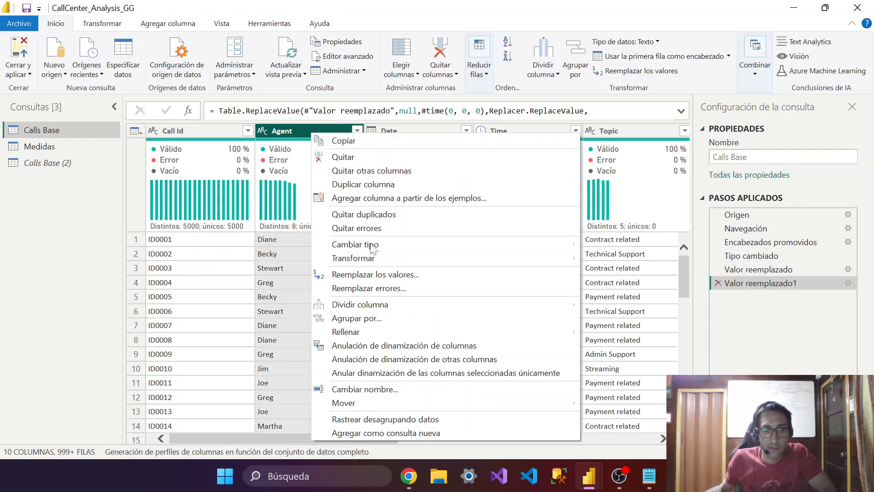
click(375, 275)
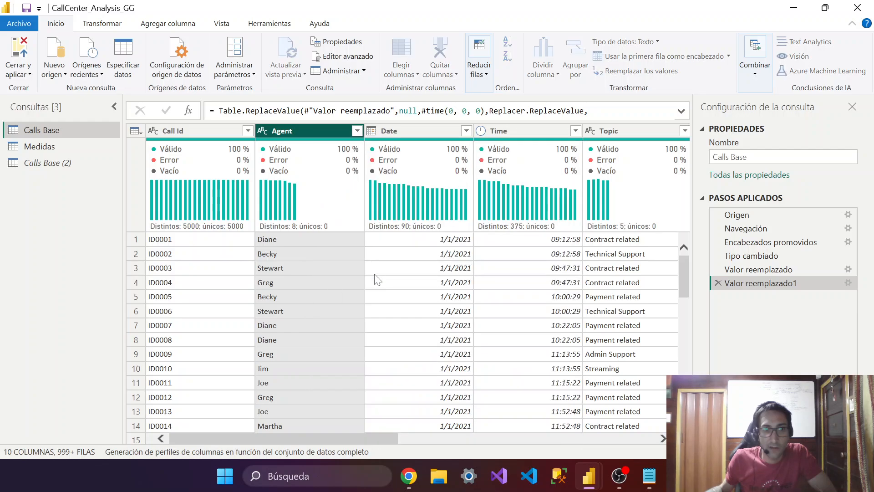
text(Diane)
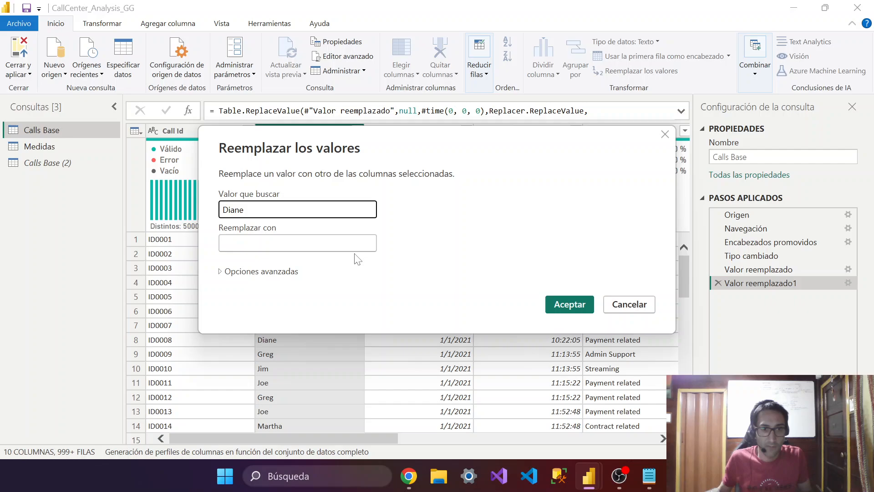
key(Tab)
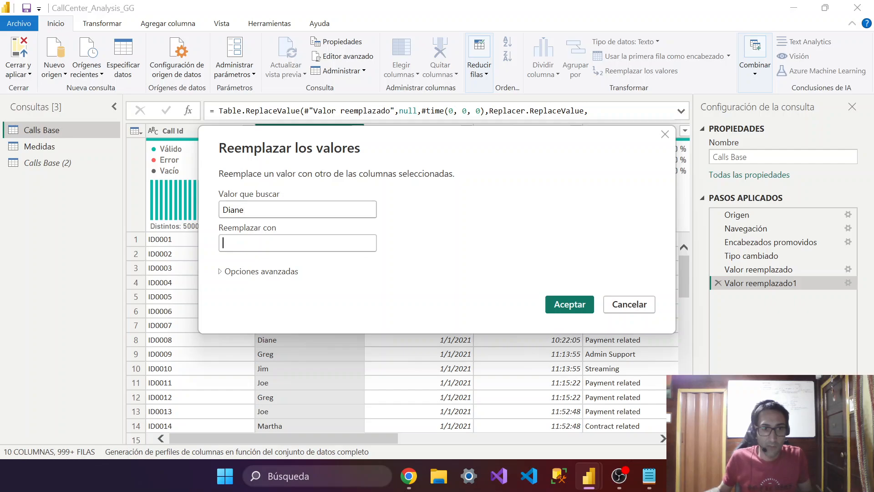
text(Dianee)
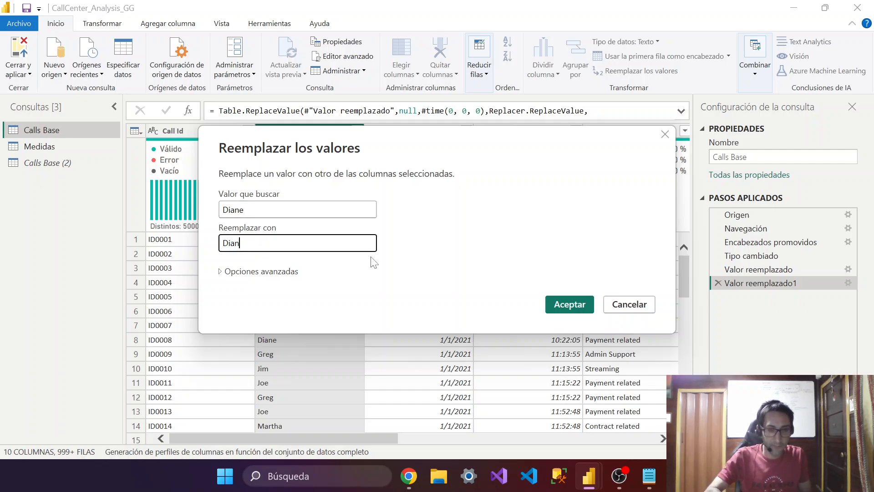
click(569, 306)
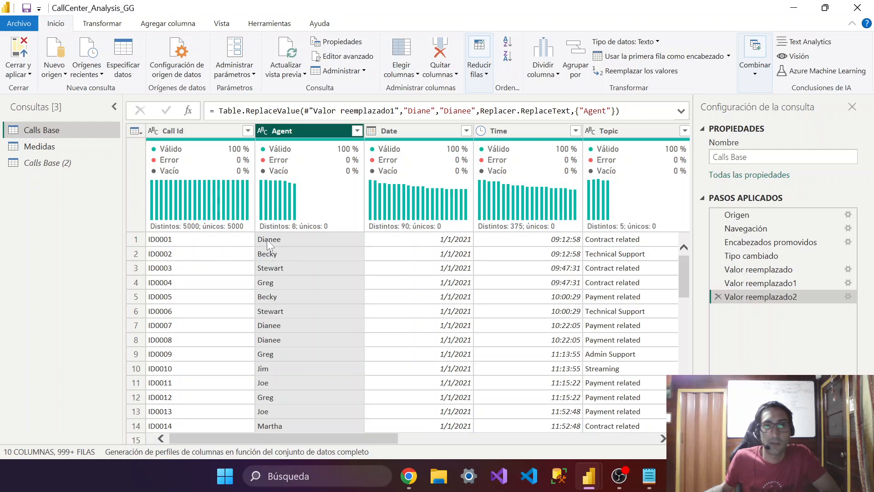
Compare the Agent column in the duplicated query with the one in Calls Base
click(71, 162)
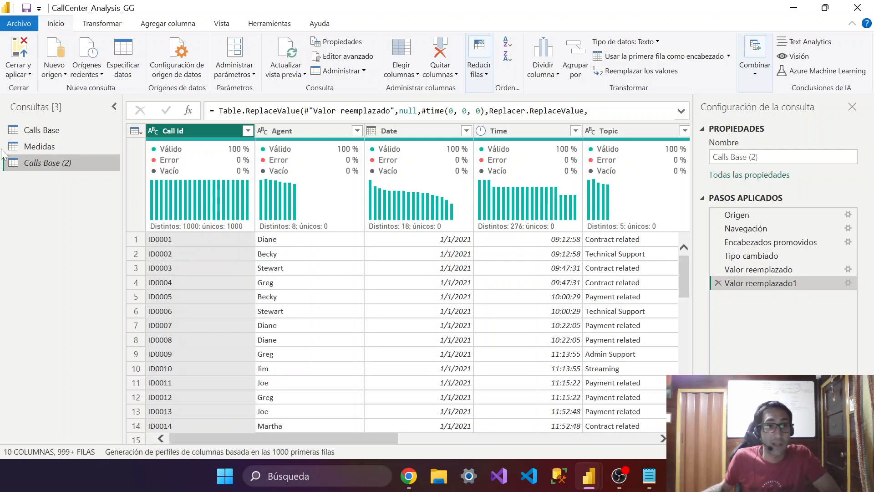
click(44, 131)
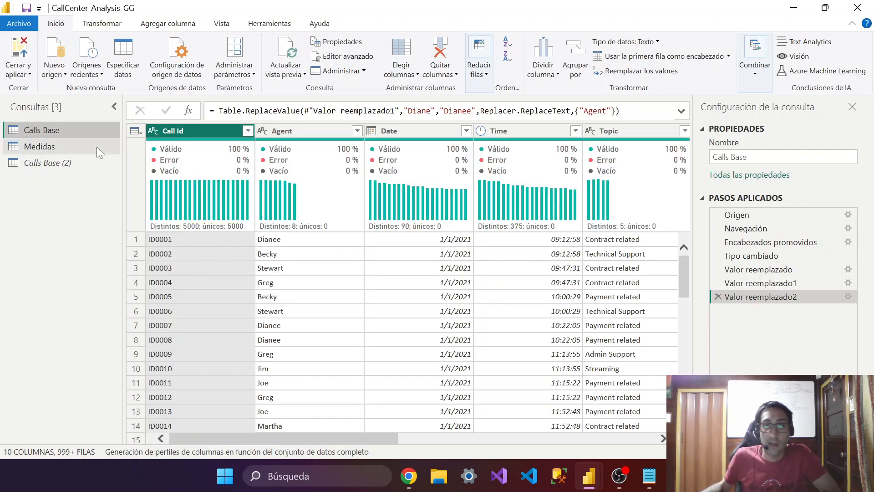
mouse_move(412, 471)
click(369, 399)
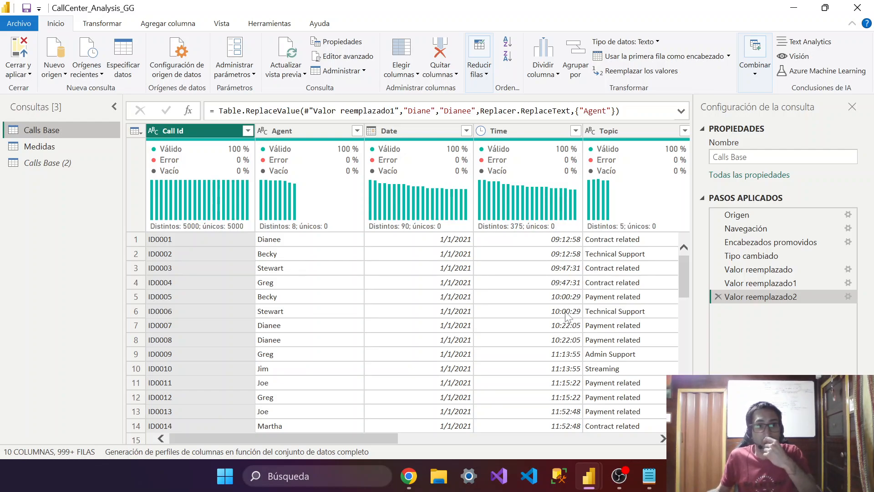
Delete the duplicated query Calls Base (2)
click(61, 163)
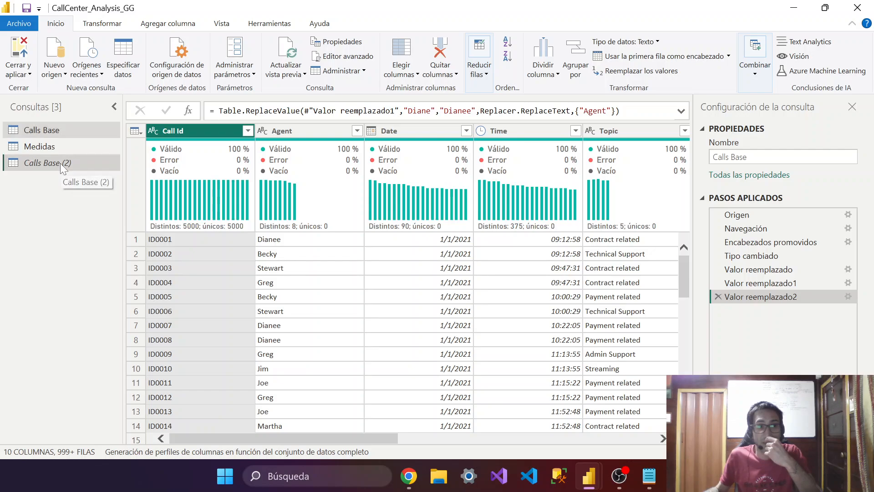
right_click(61, 164)
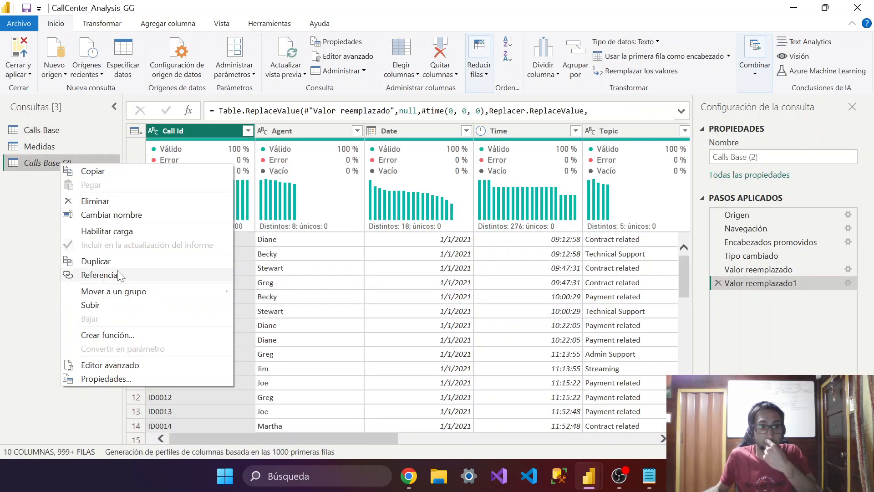
click(127, 202)
click(474, 259)
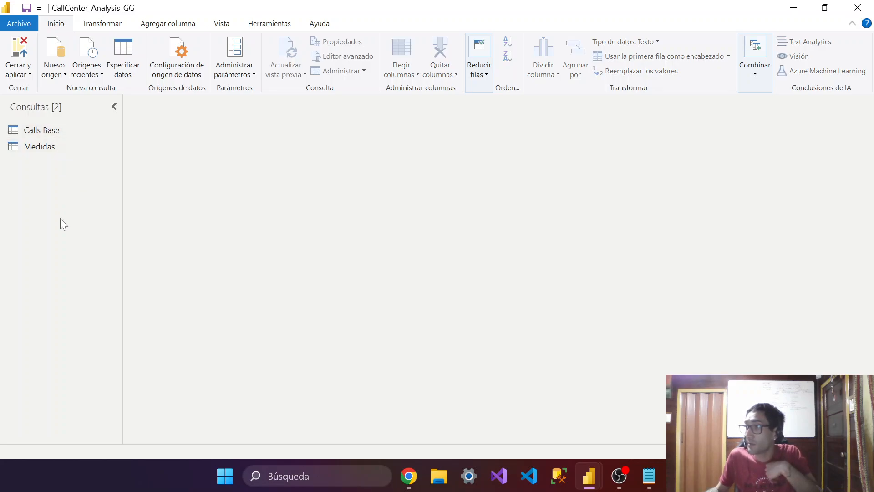
Create three new queries that reference Calls Base
right_click(59, 132)
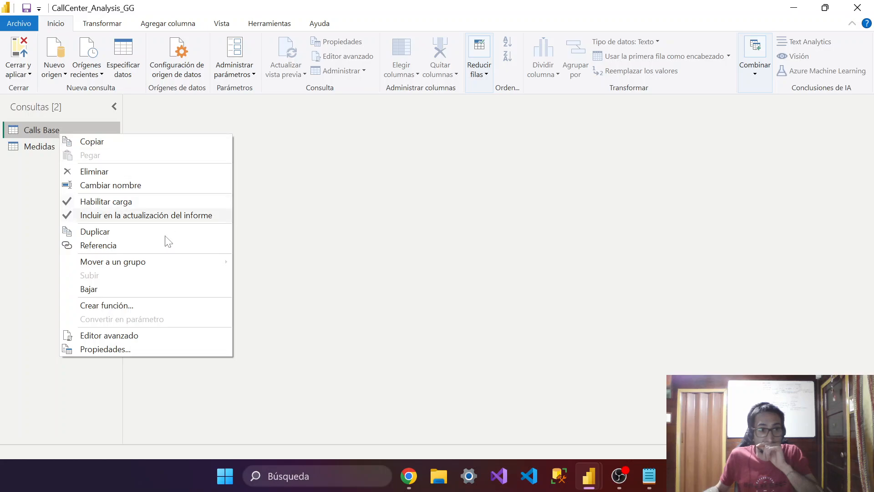
click(126, 245)
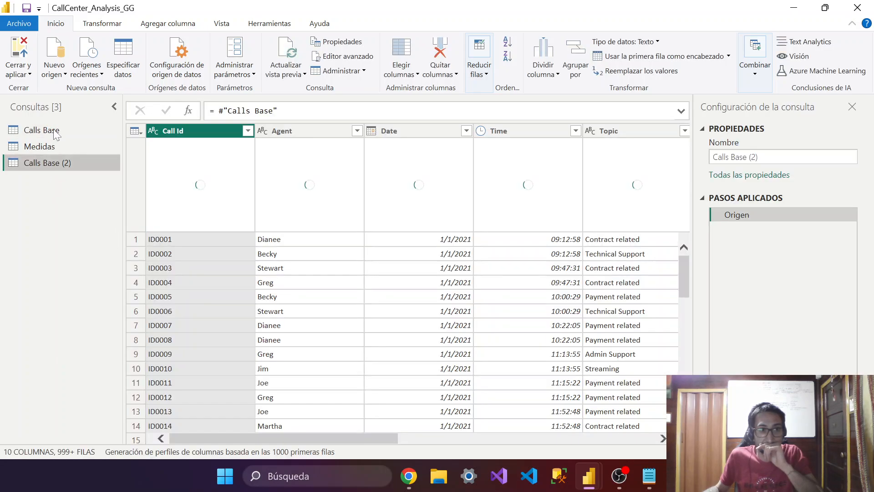
right_click(52, 131)
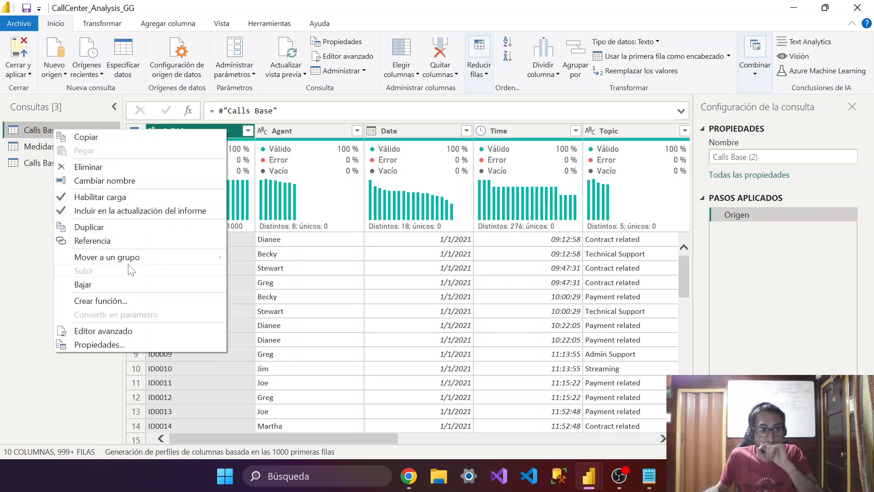
click(92, 240)
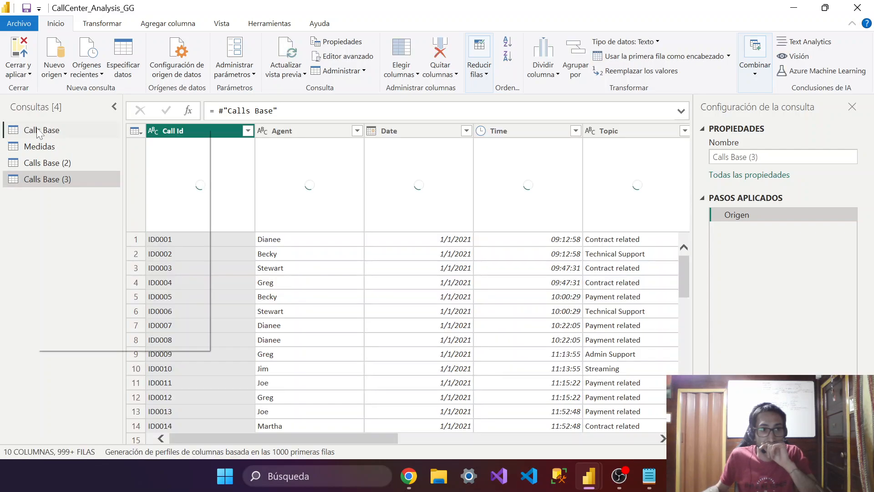
right_click(39, 131)
click(112, 241)
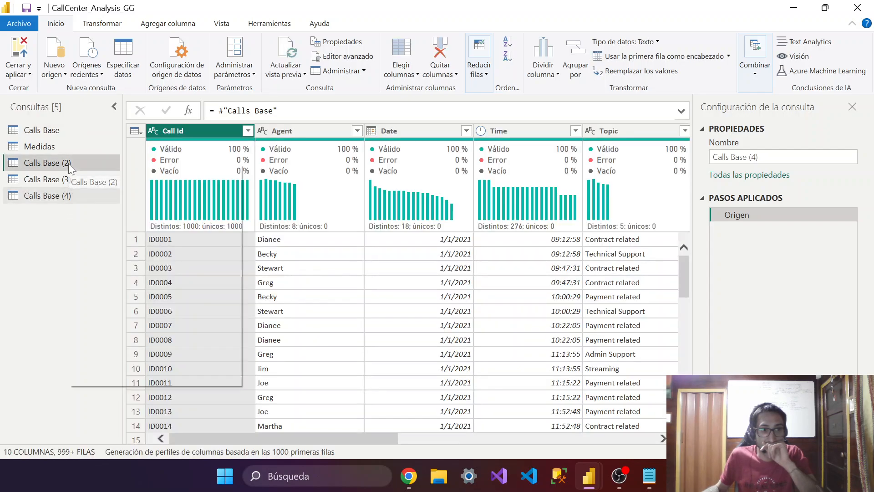
Rename the referenced query Calls Base (2) as Calls
right_click(68, 163)
click(114, 214)
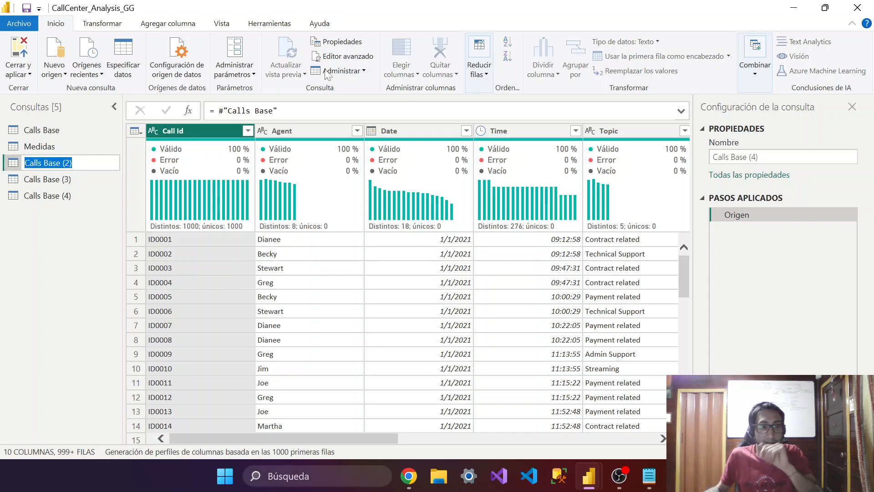
text(Calls)
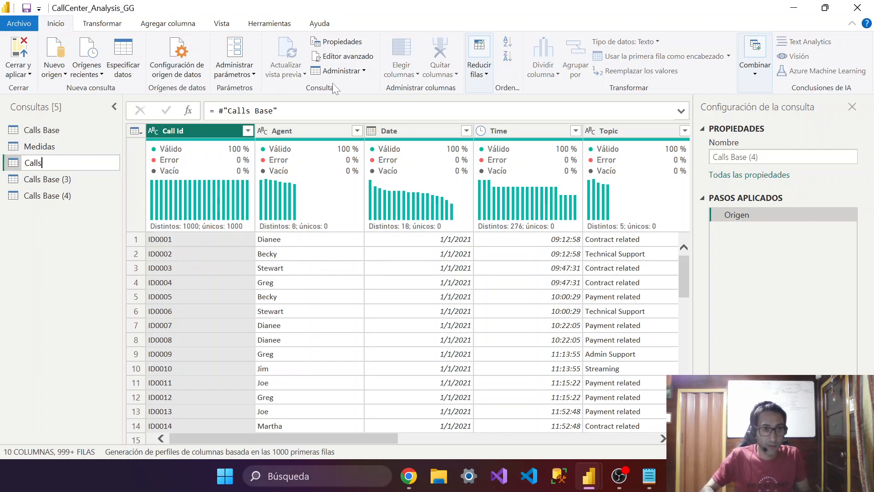
key(Return)
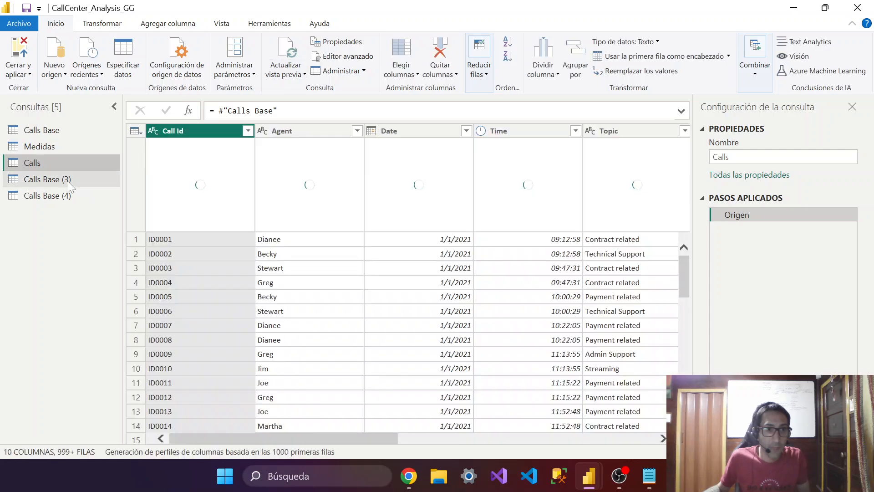
Rename the referenced query Calls Base (3) as Dim_Agent
right_click(67, 181)
click(113, 233)
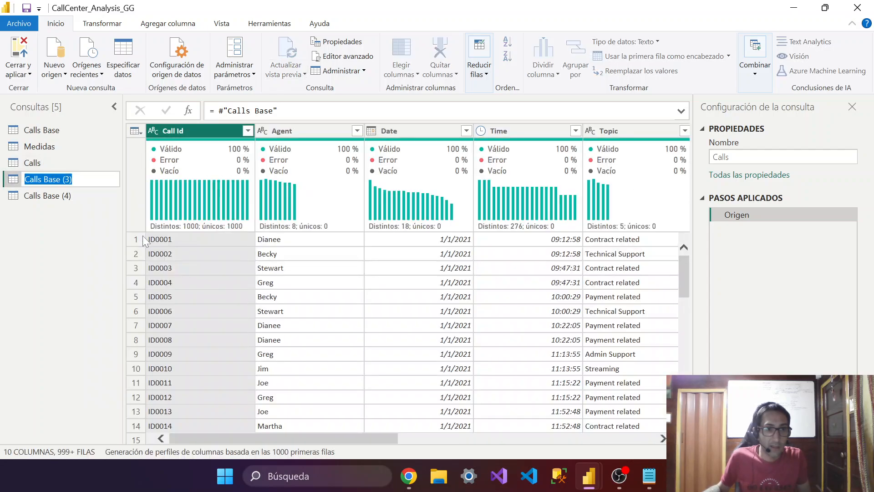
text(Agent)
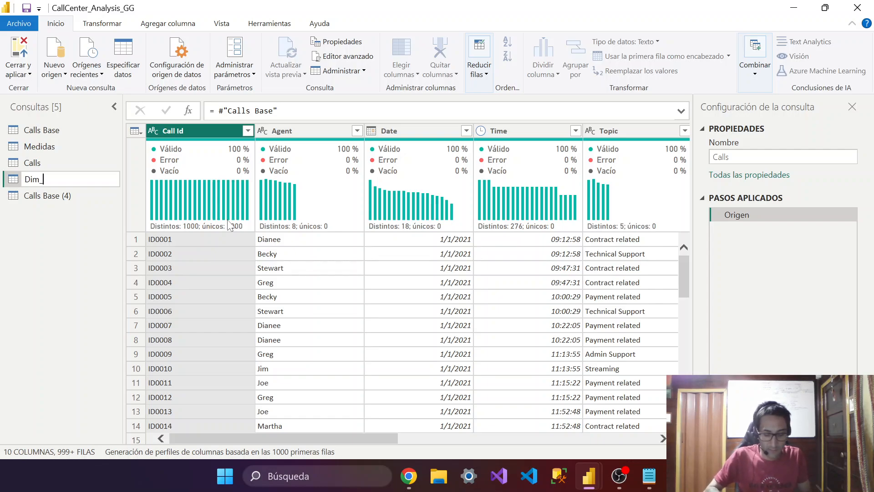
key(Return)
Rename the referenced query Calls Base (4) as Dim_Topic
click(54, 196)
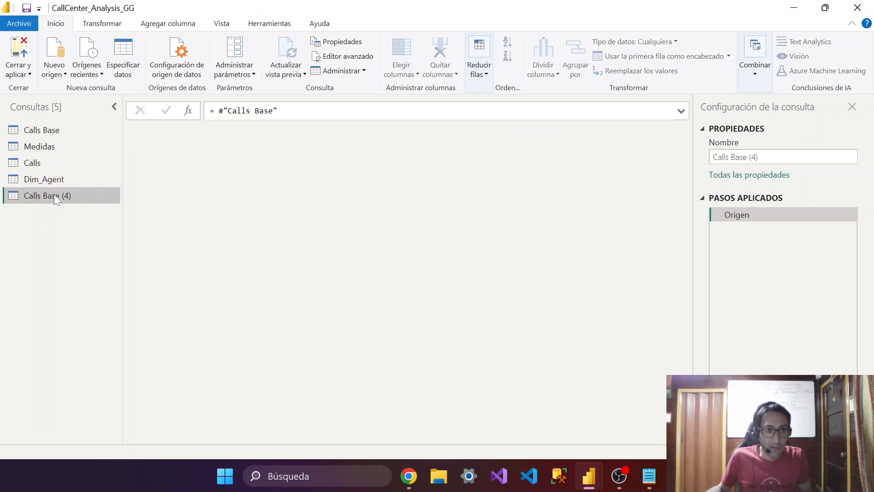
right_click(53, 194)
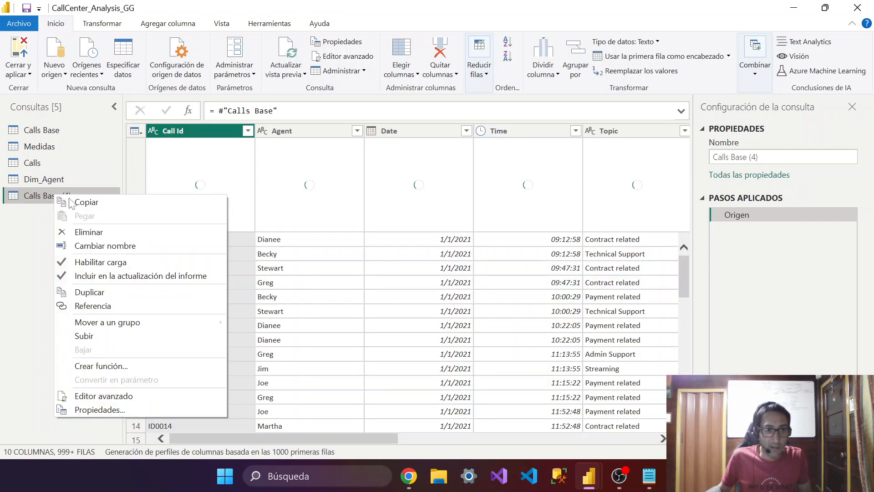
click(142, 249)
text(Dim_Topic)
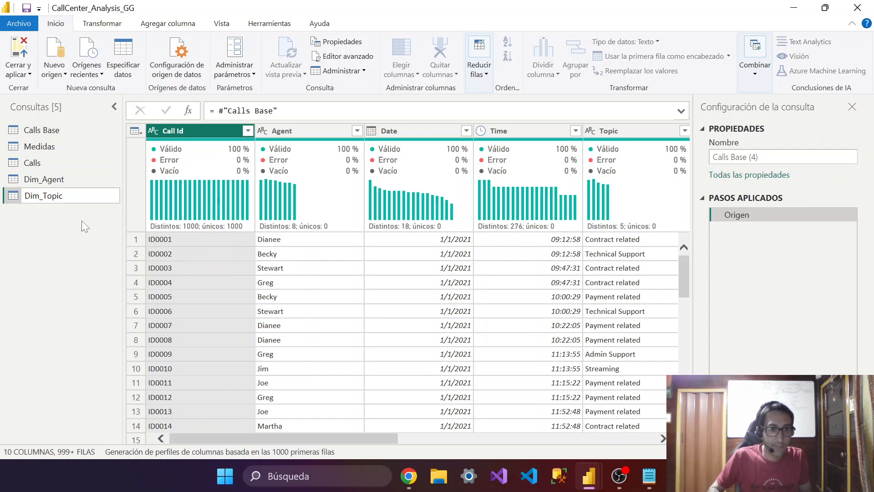
key(Return)
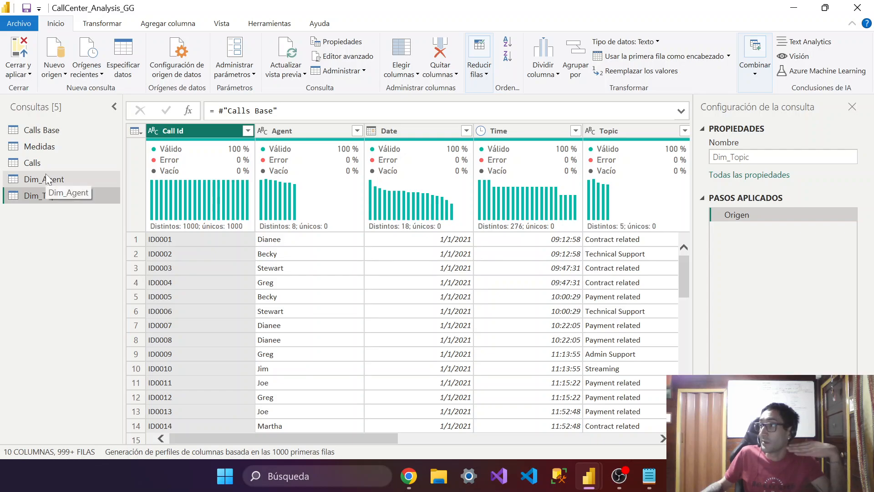
Disable loading of the Calls Base query into the report, accepting the possible data loss
click(51, 131)
right_click(52, 131)
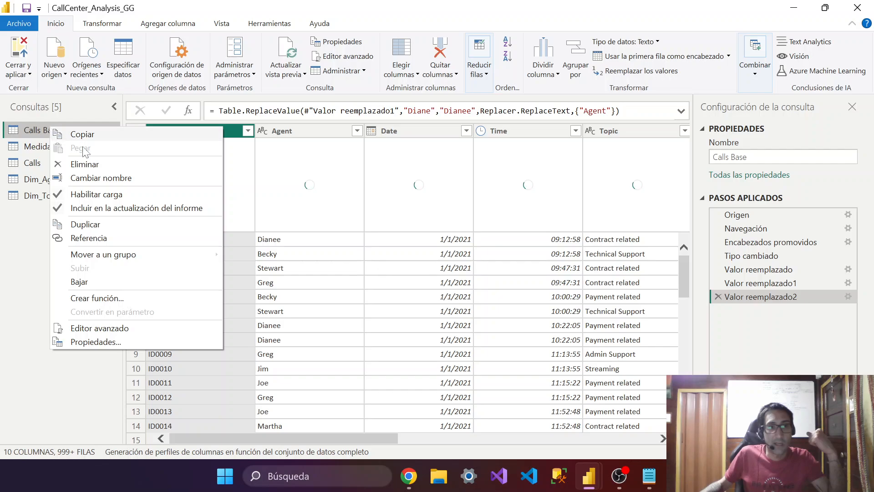
click(122, 196)
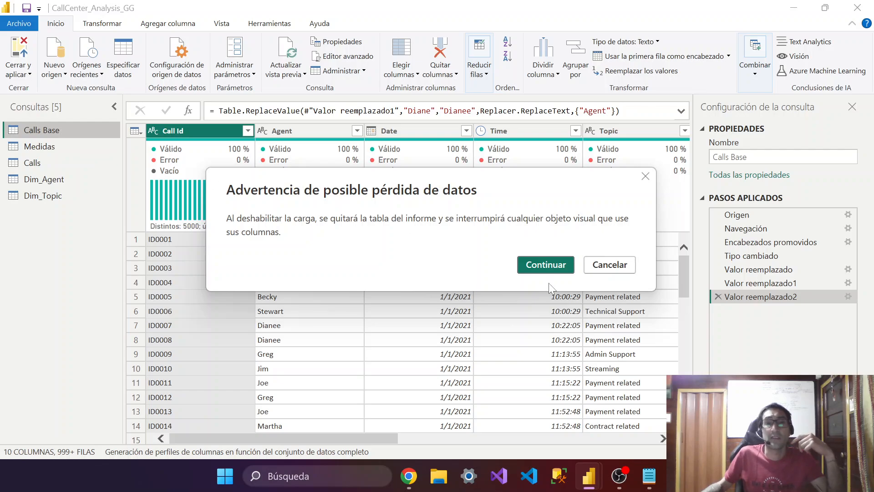
click(561, 266)
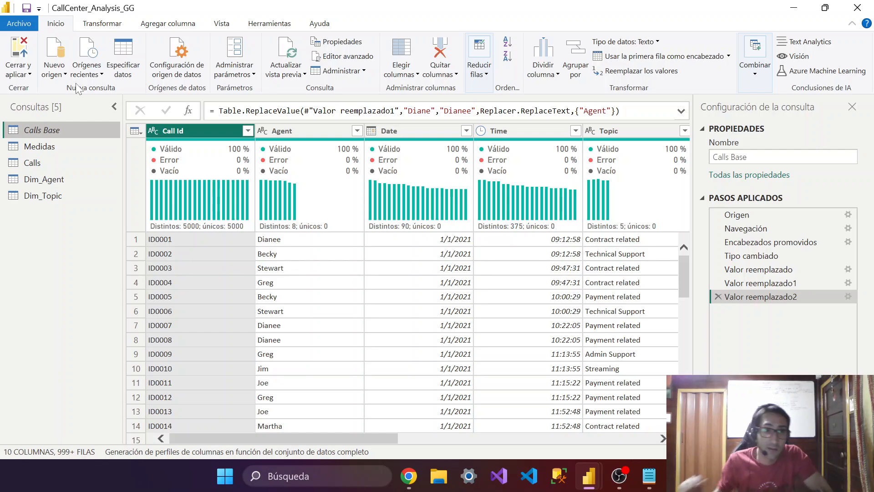
Review the columns of the Calls and Dim_Agent queries, through to Satisfaction rating in Dim_Agent
click(41, 162)
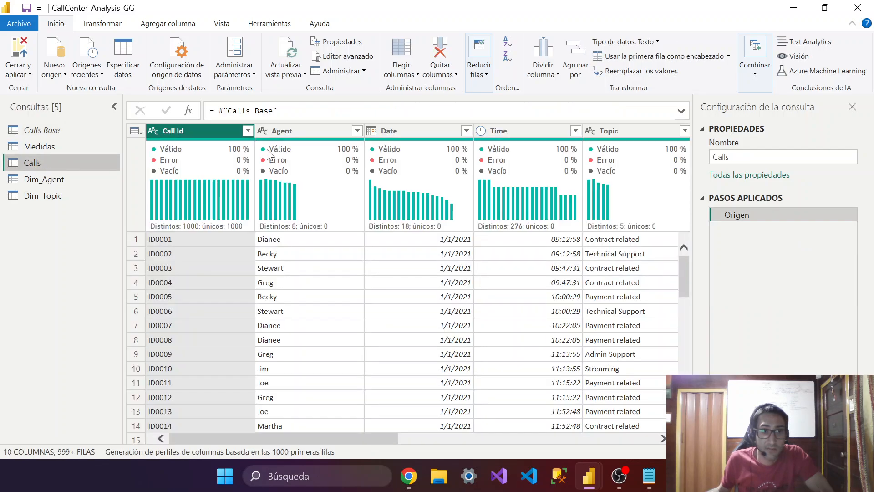
mouse_move(267, 155)
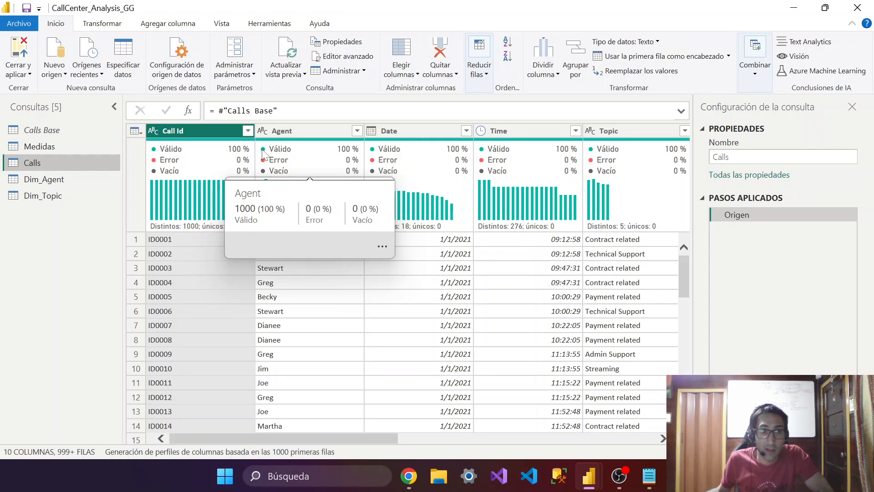
click(44, 180)
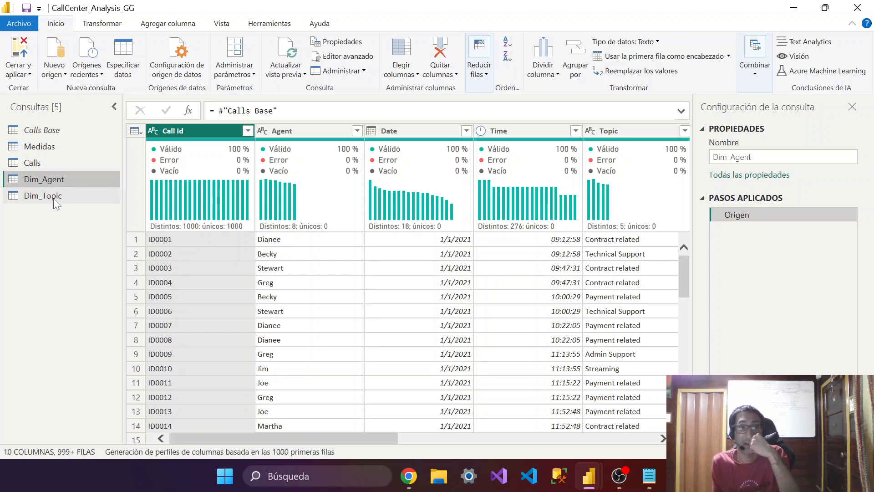
drag(313, 437, 600, 428)
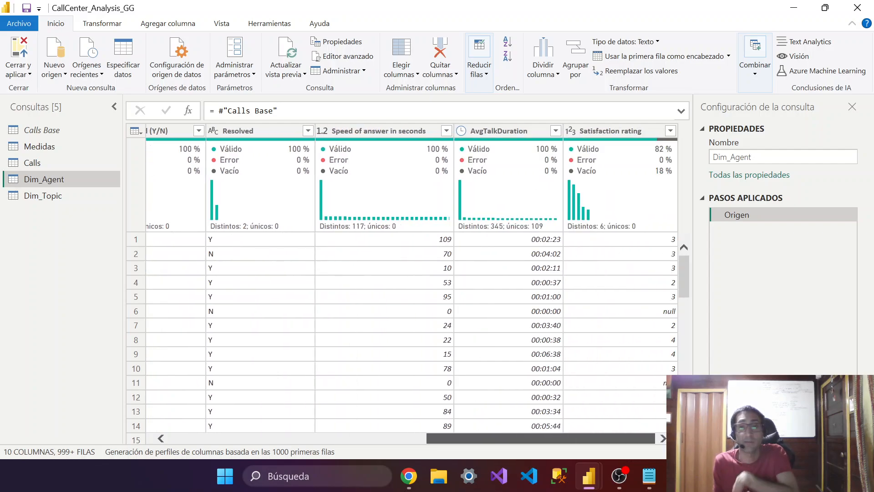
mouse_move(598, 441)
mouse_down()
mouse_move(510, 431)
mouse_move(601, 428)
mouse_up()
drag(539, 430, 199, 409)
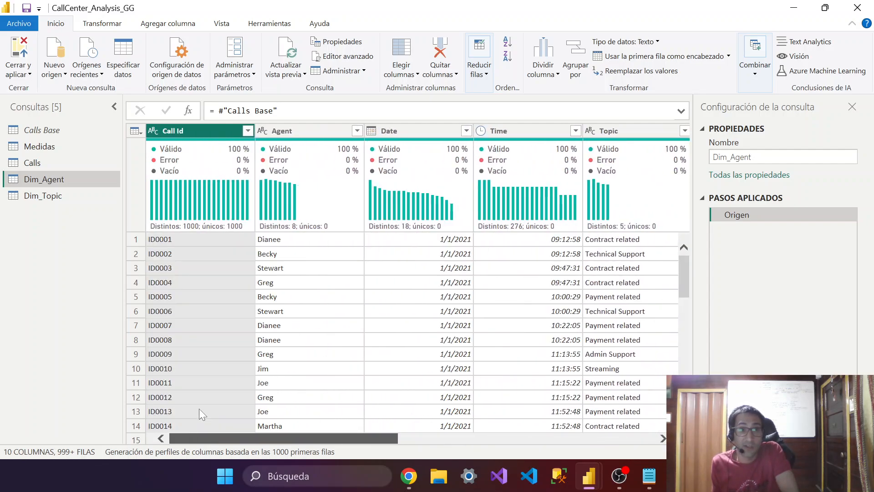
Remove all columns except Agent from the Dim_Agent query
click(295, 131)
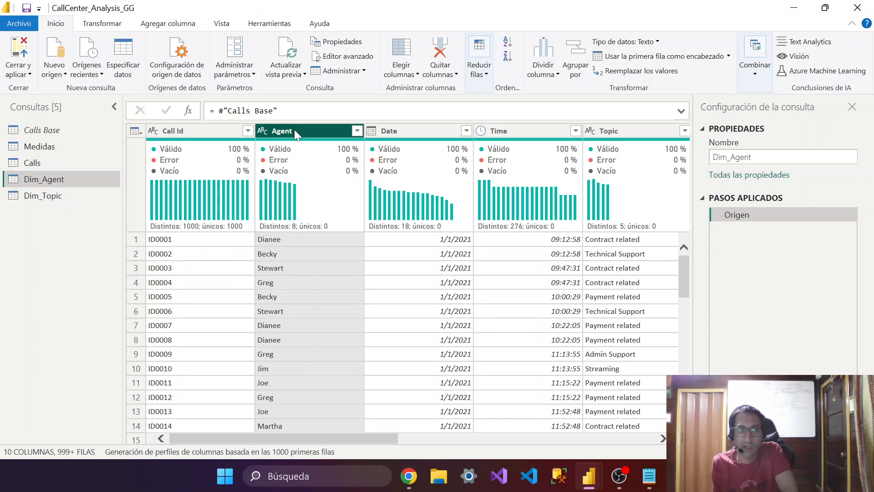
click(452, 74)
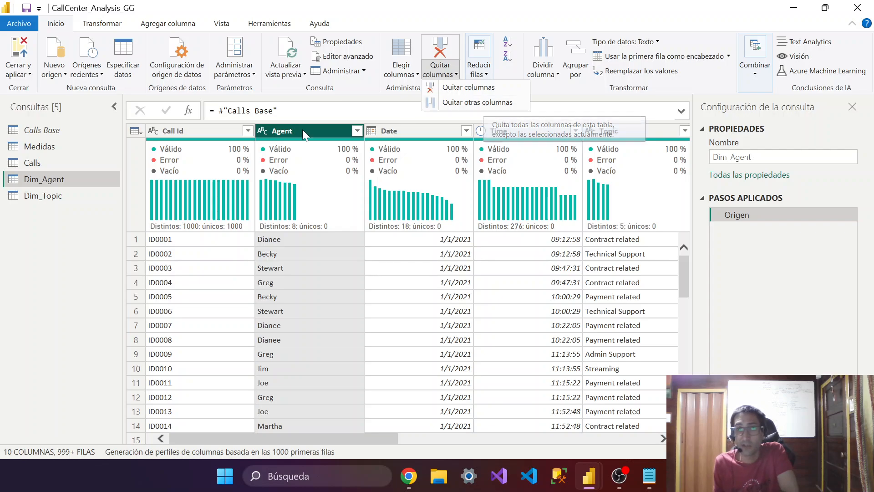
click(397, 133)
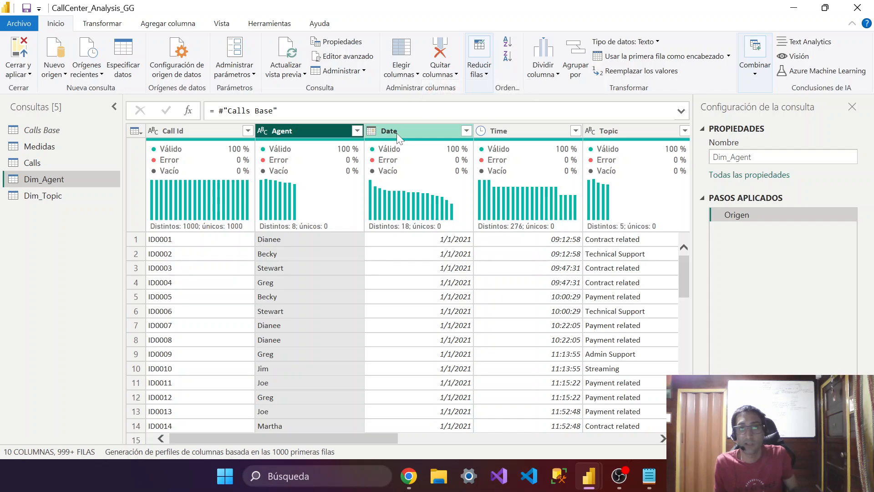
click(402, 126)
ctrl+click(317, 132)
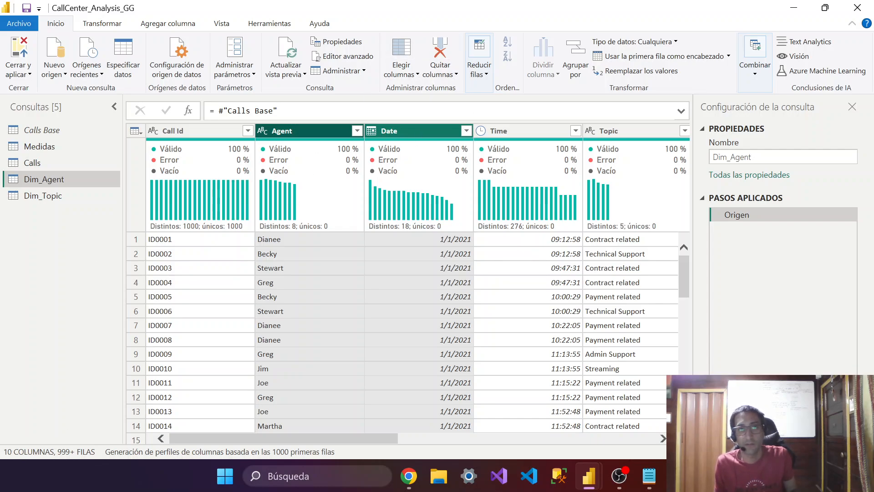
click(309, 129)
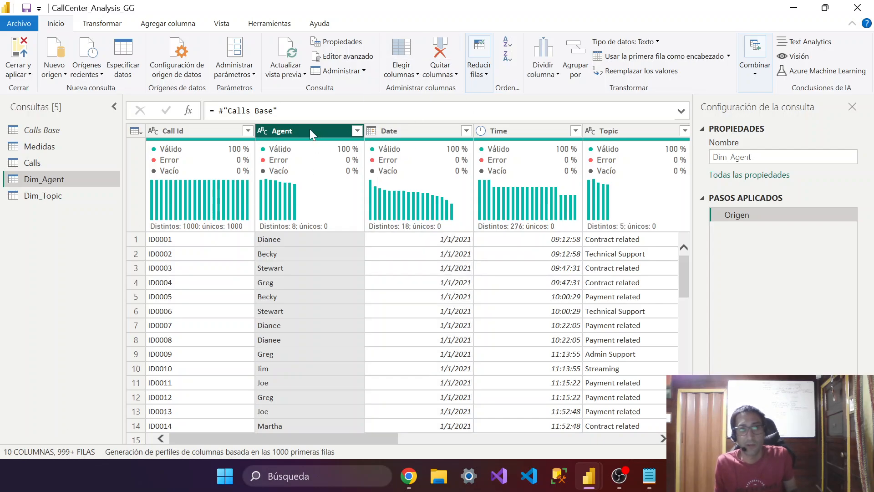
click(444, 74)
click(477, 102)
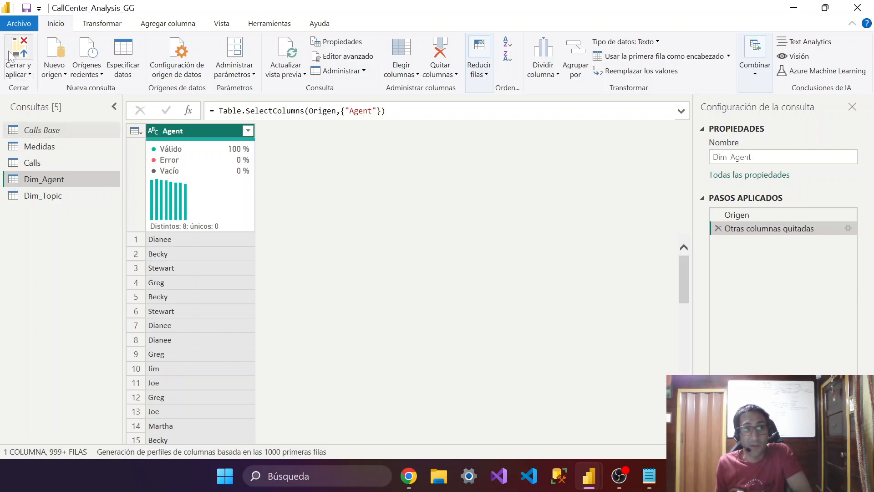
Replace the first row's agent name throughout the Agent column of Calls Base with the same name minus its extra final "e"
click(61, 133)
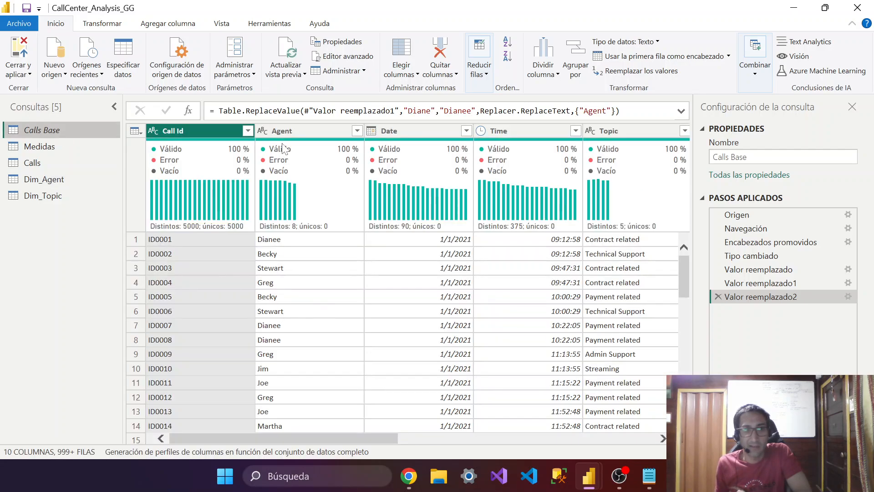
click(264, 242)
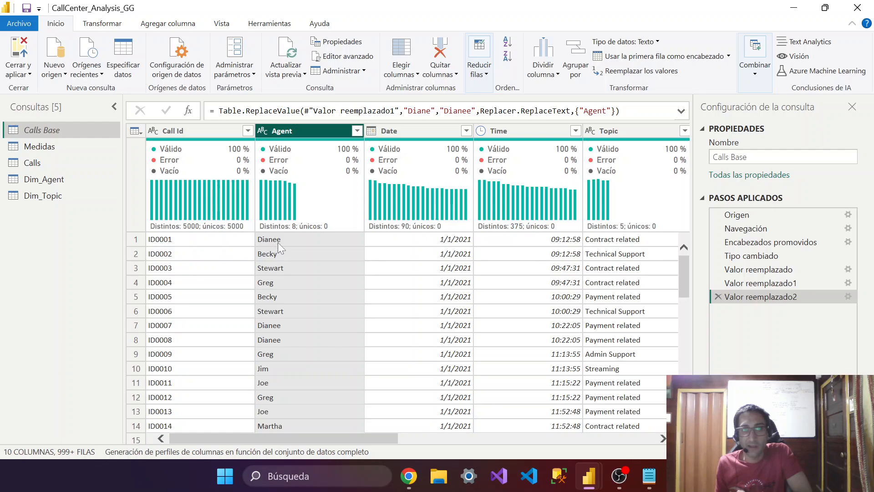
right_click(283, 237)
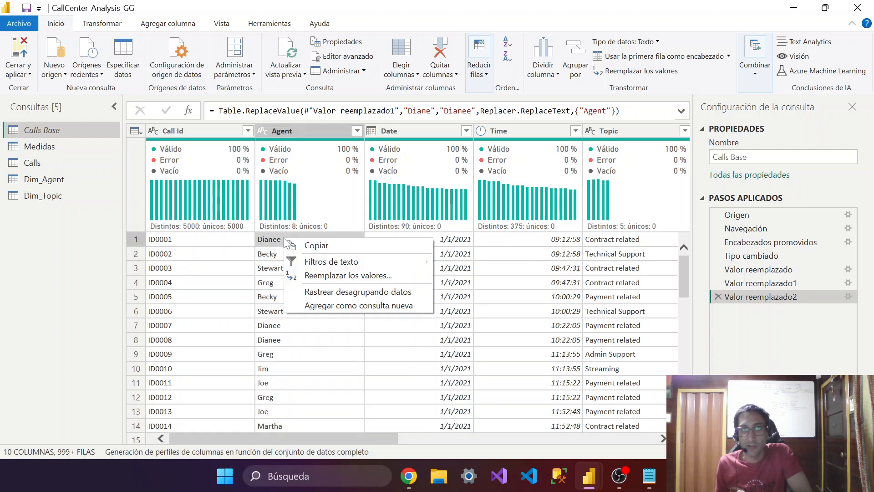
click(279, 127)
right_click(279, 128)
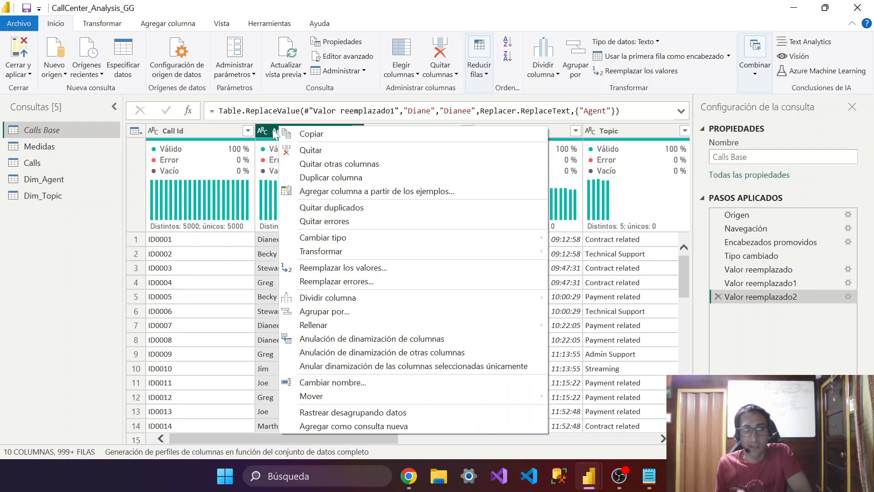
click(381, 267)
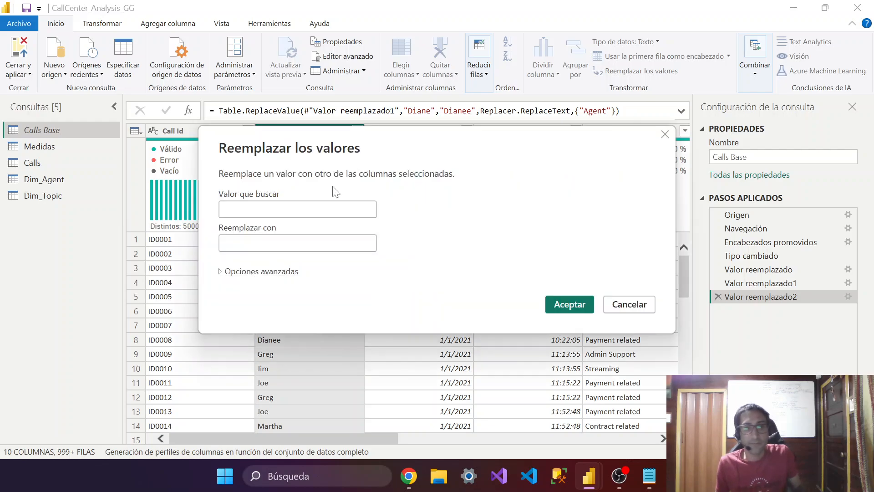
text(Dianee)
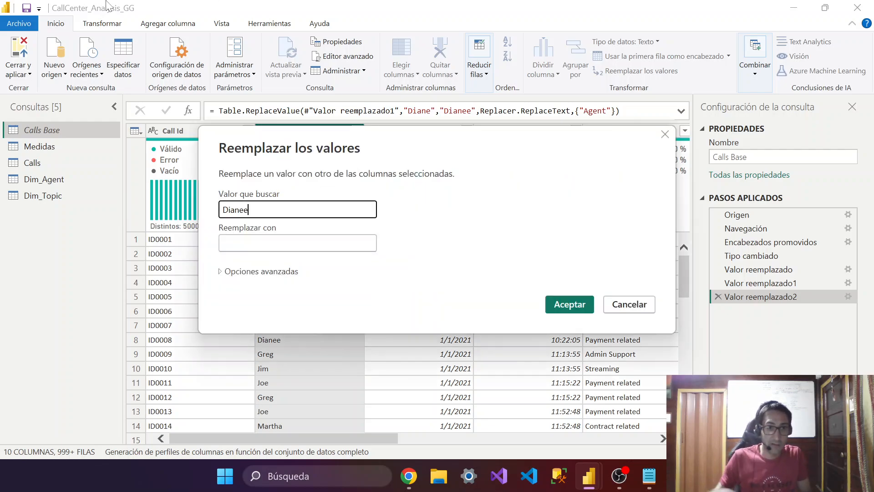
key(Tab)
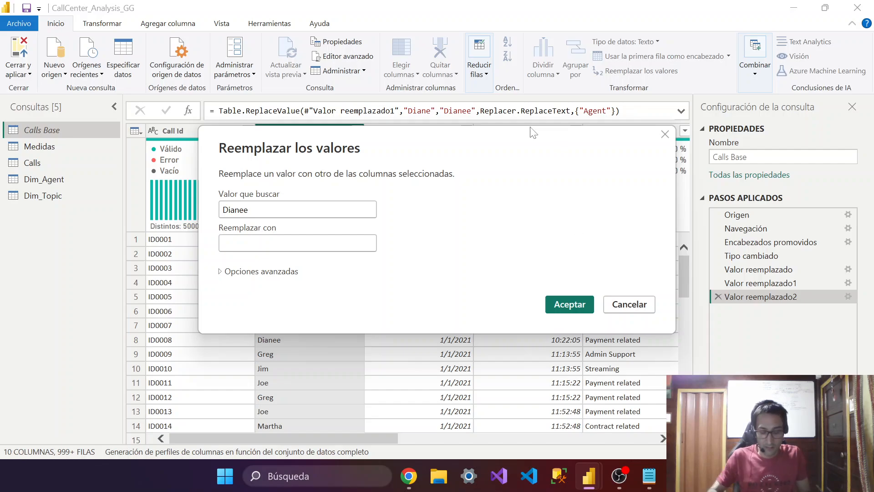
text(Diane)
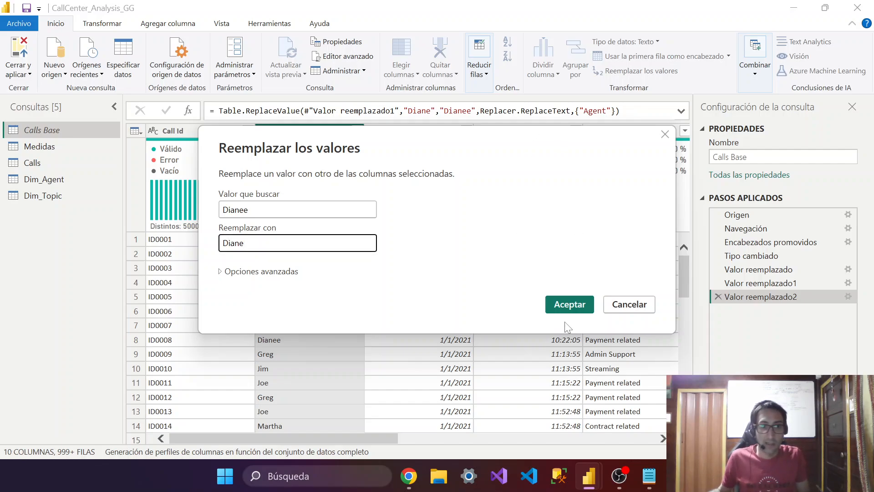
click(570, 304)
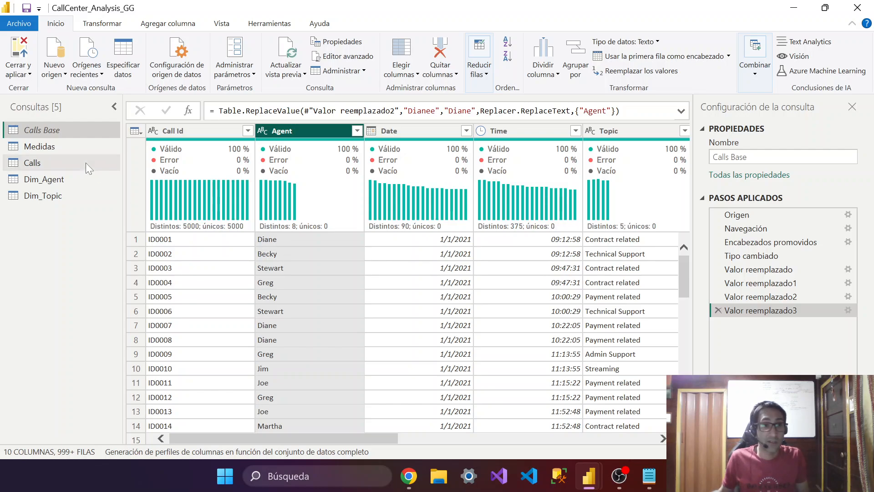
Check the agent names in the Dim_Agent, Calls and Dim_Topic queries against the replacement made in Calls Base
click(59, 178)
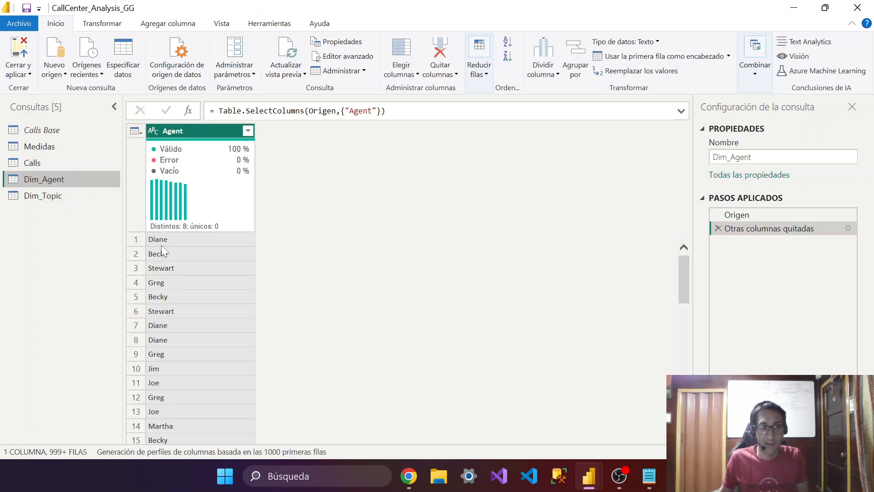
click(57, 162)
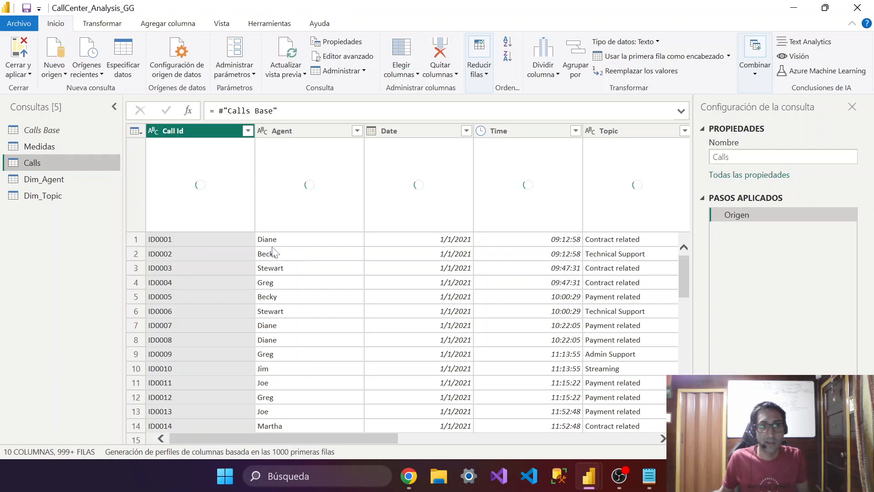
click(57, 200)
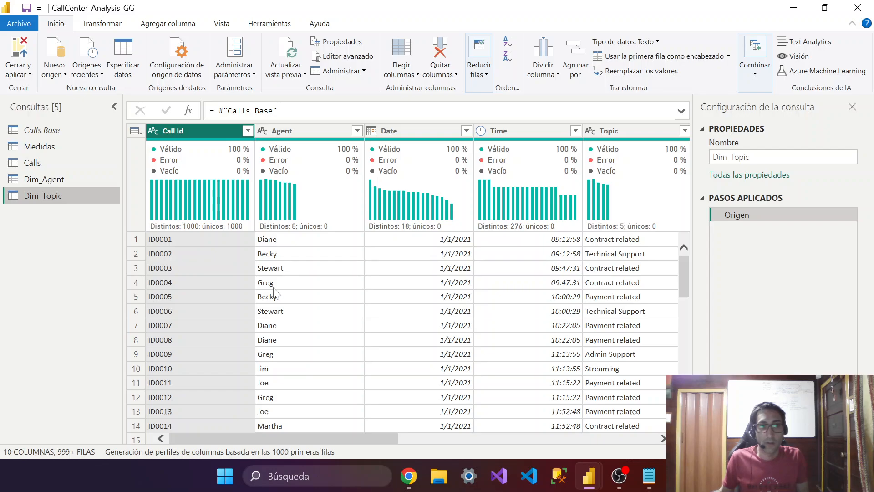
Remove the duplicate rows from the Dim_Agent query so each agent is listed once
click(41, 180)
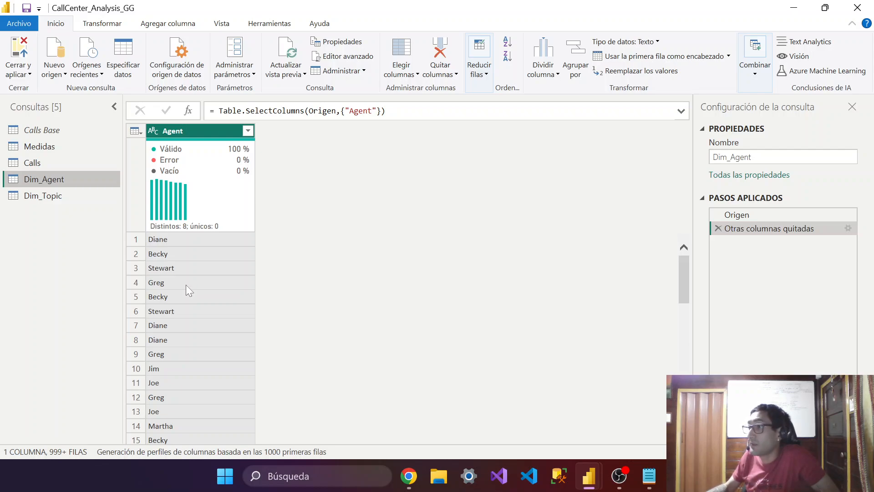
click(134, 131)
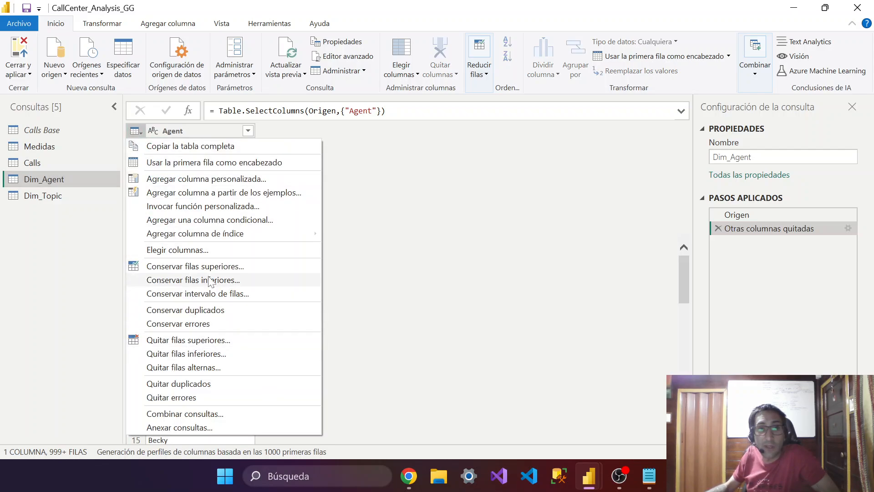
click(550, 233)
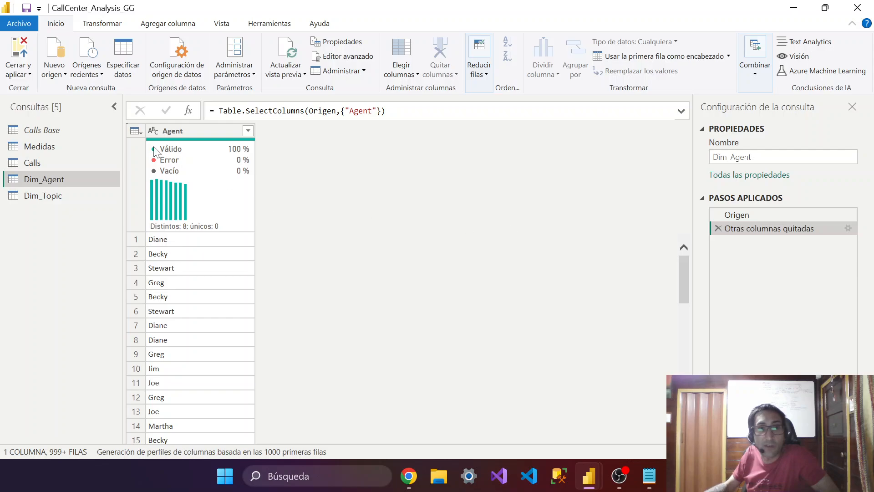
right_click(165, 129)
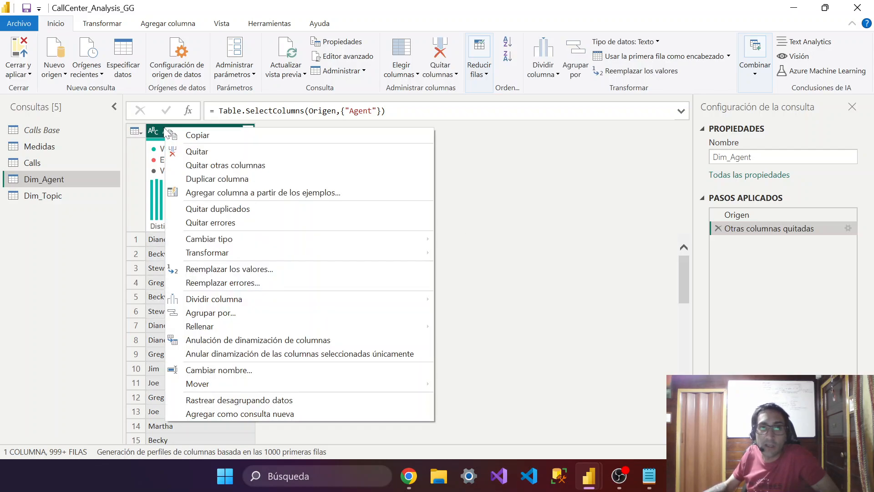
click(681, 205)
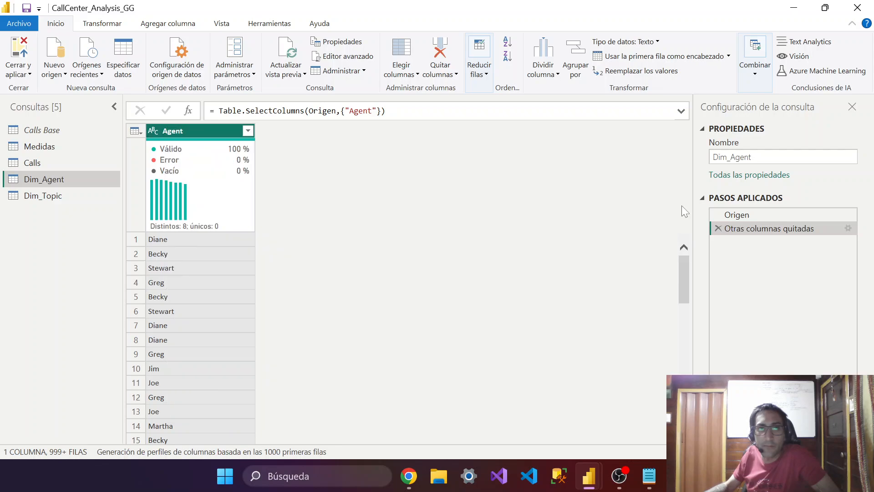
click(138, 134)
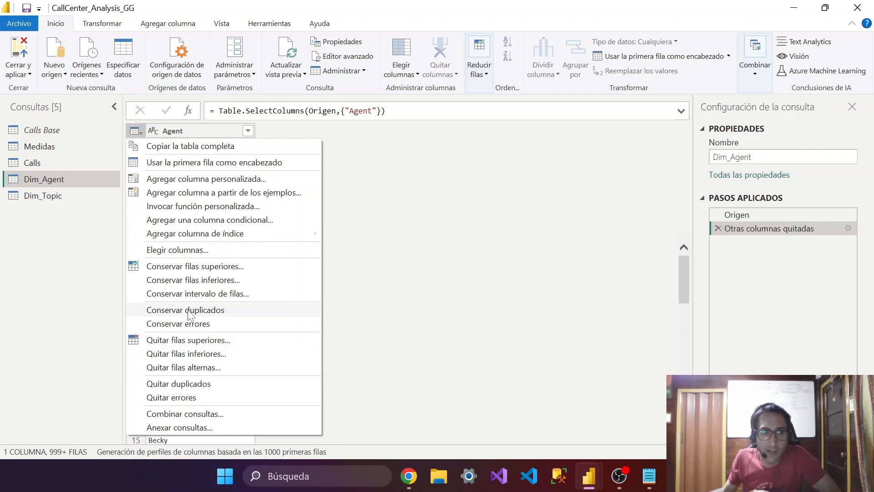
click(206, 387)
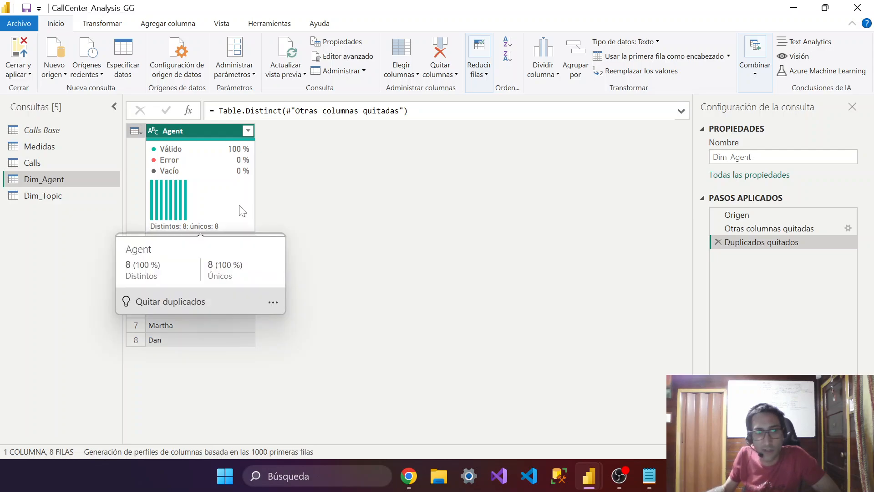
mouse_move(210, 172)
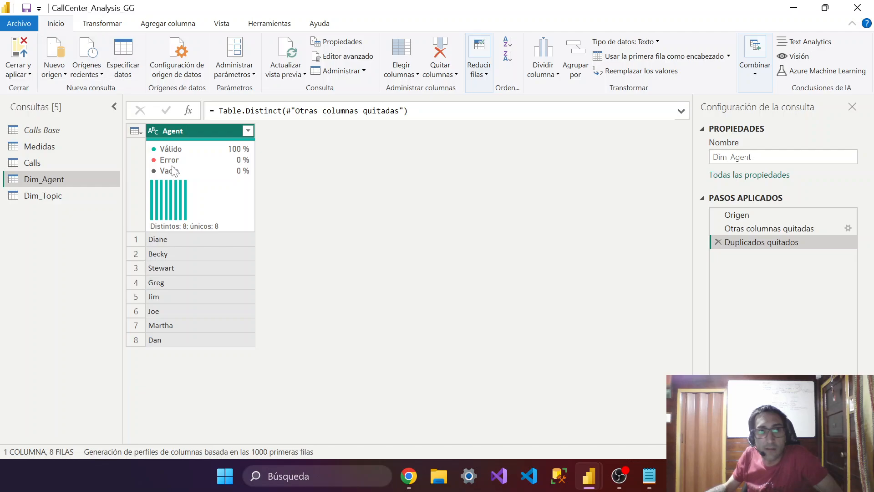
Add an index column starting from 1 to Dim_Agent and place it before the Agent column
click(172, 26)
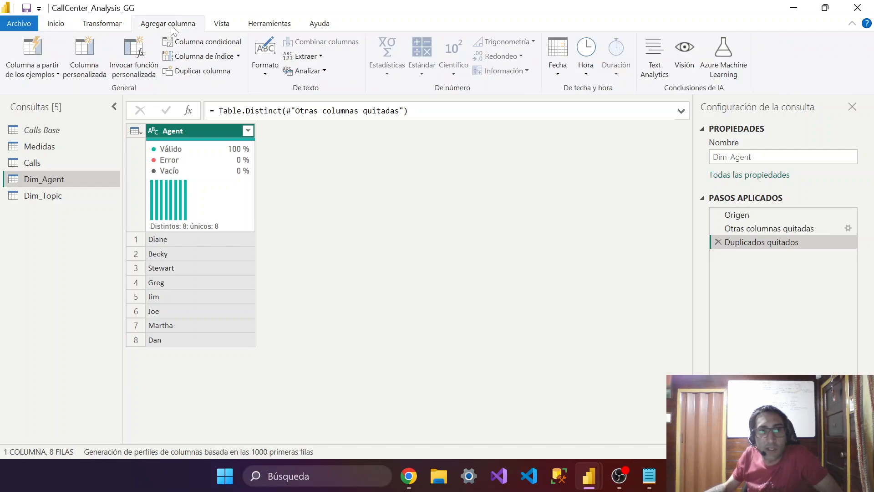
click(238, 57)
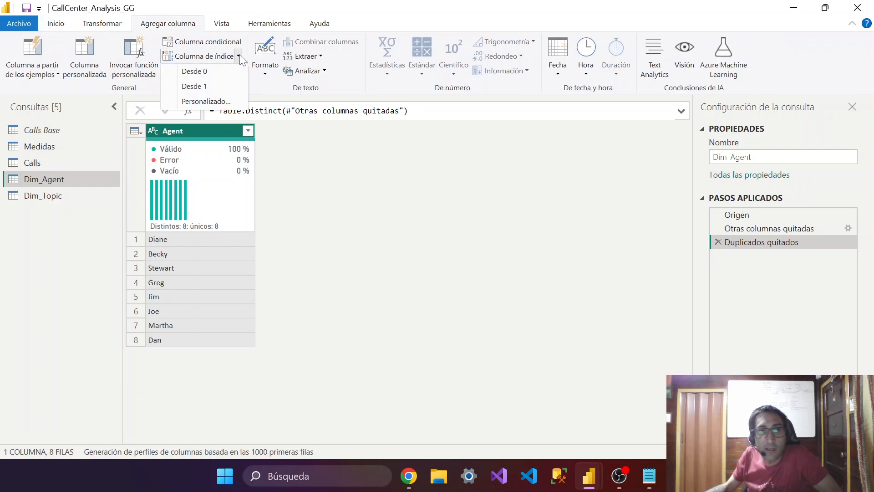
click(216, 86)
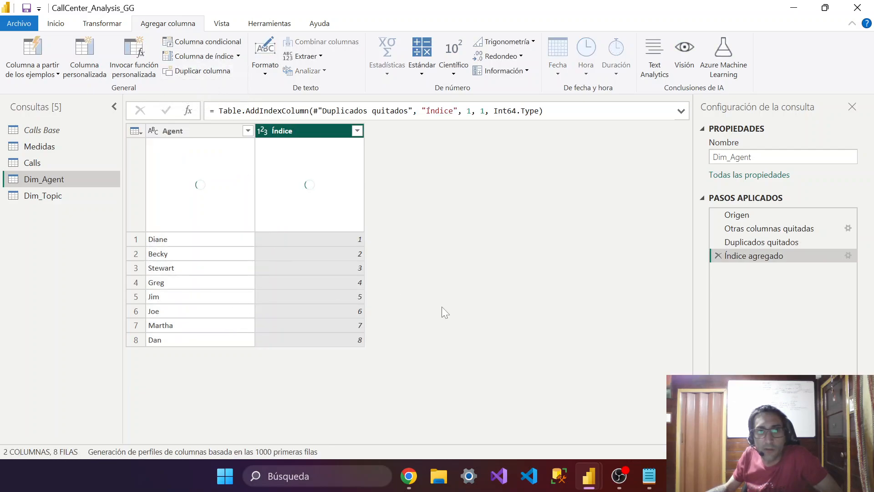
drag(299, 130, 187, 135)
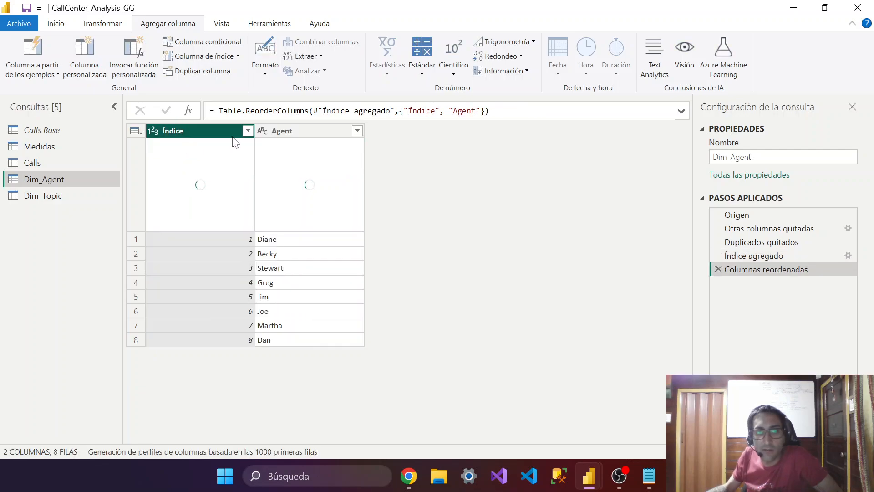
Rename the index column of Dim_Agent as ID_Agent
double_click(172, 136)
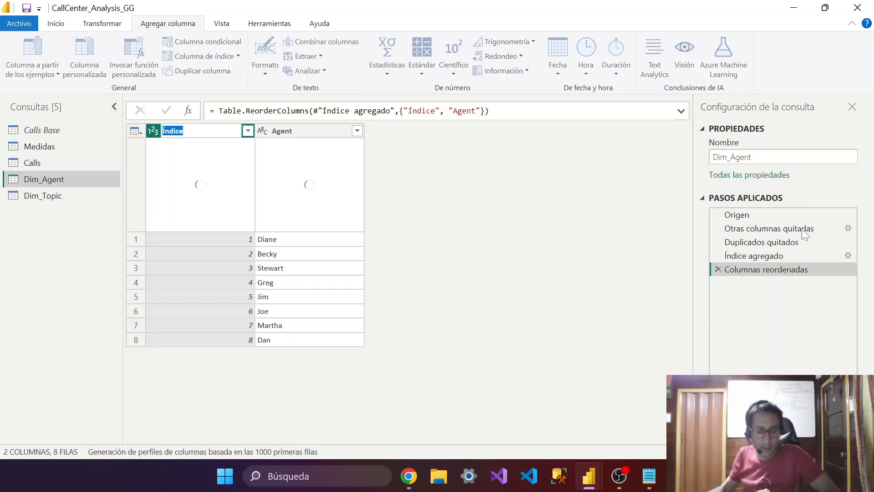
text(ID)
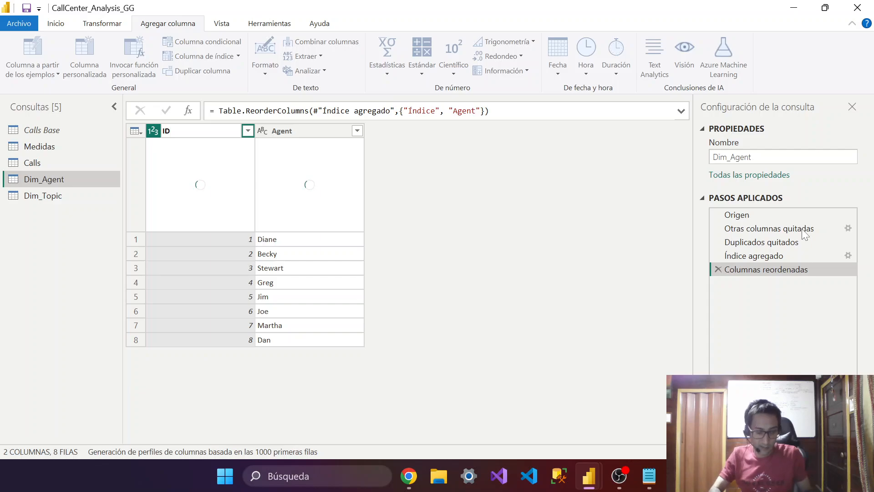
text(_Agent)
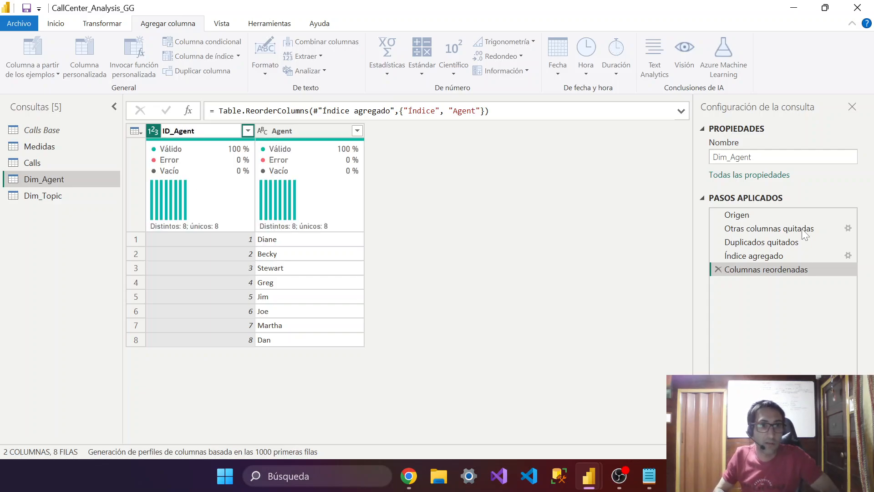
key(Return)
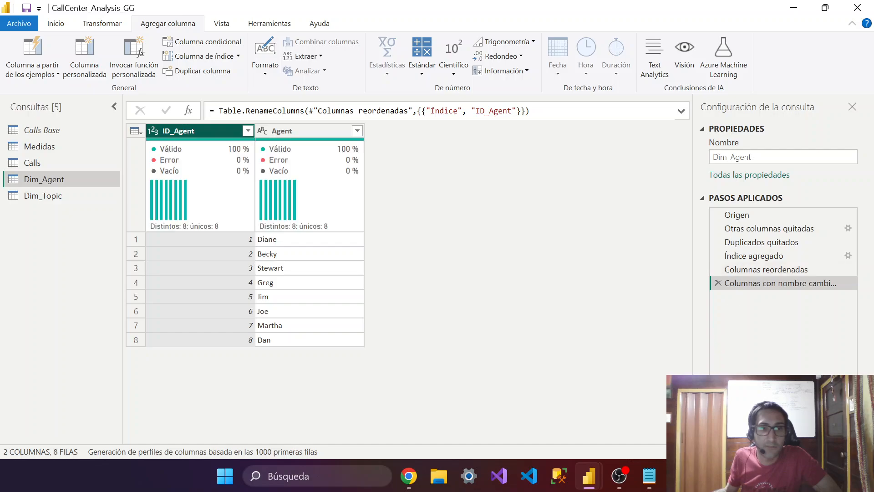
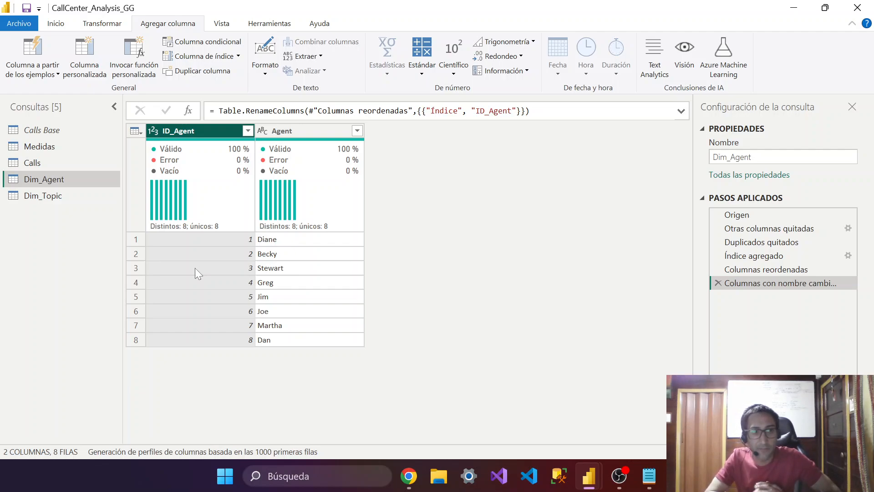
Remove all columns except Topic from the Dim_Topic query and remove the duplicate topics
click(65, 195)
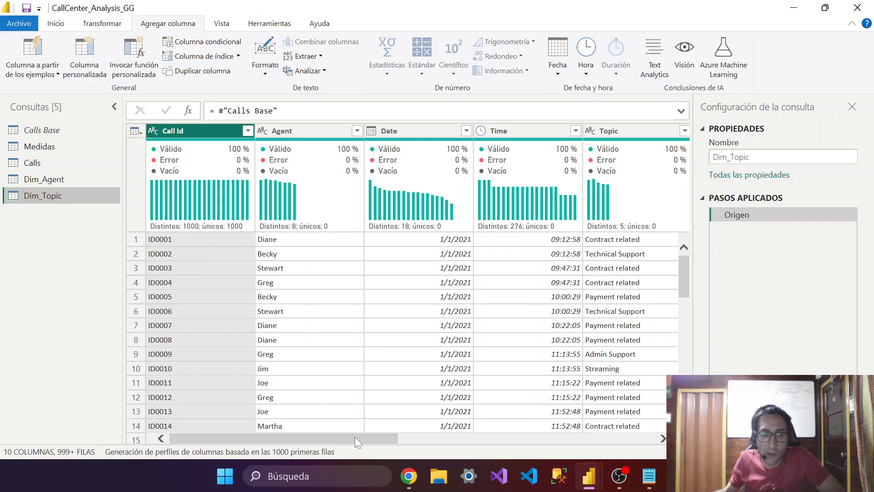
drag(354, 436, 448, 403)
click(446, 129)
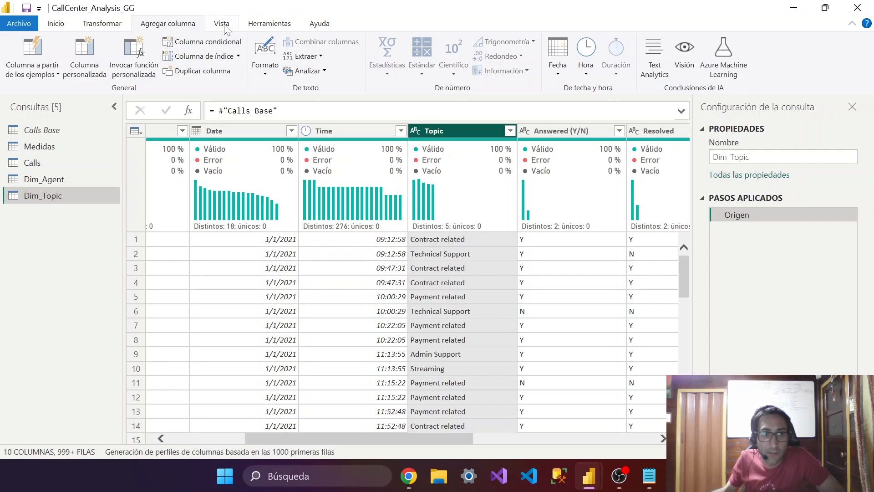
click(56, 23)
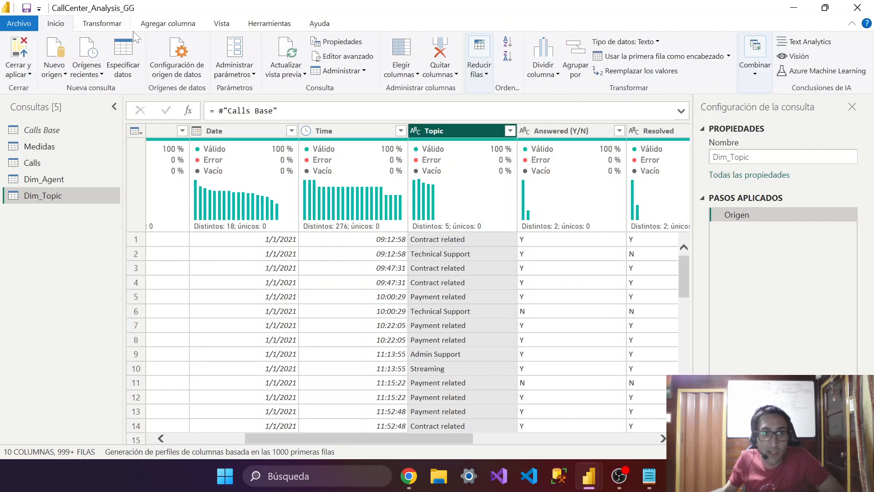
click(444, 75)
click(497, 103)
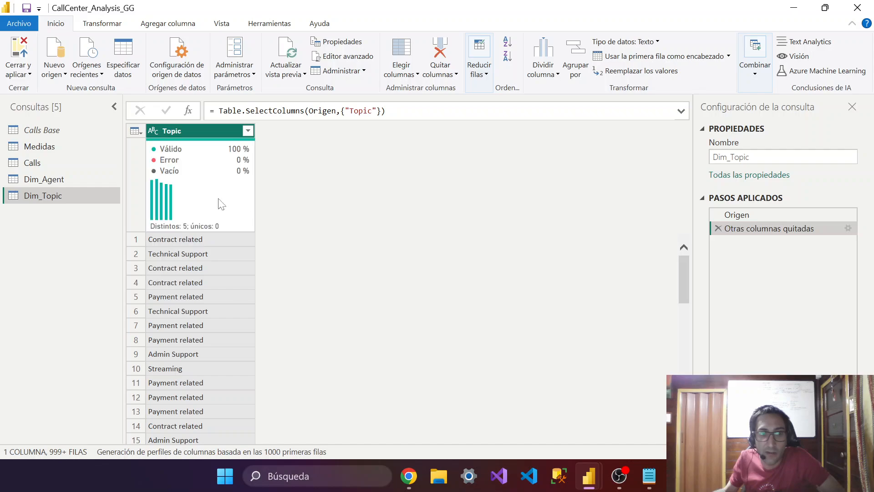
right_click(209, 127)
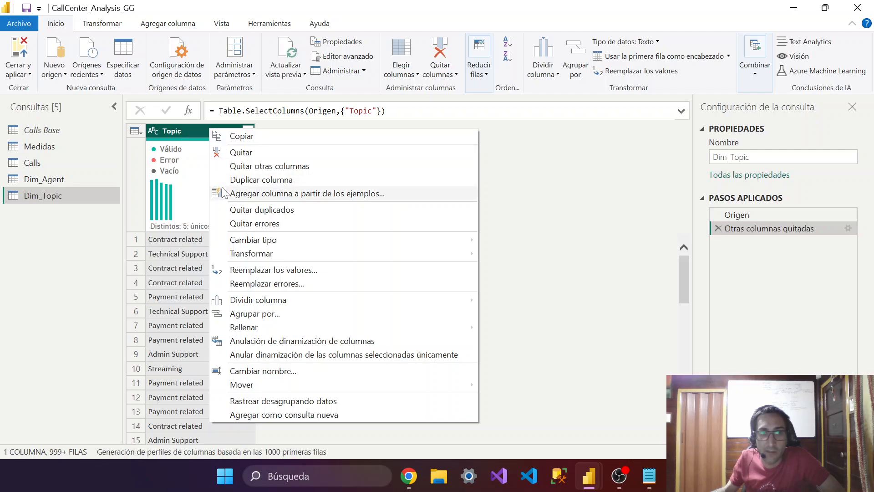
click(261, 212)
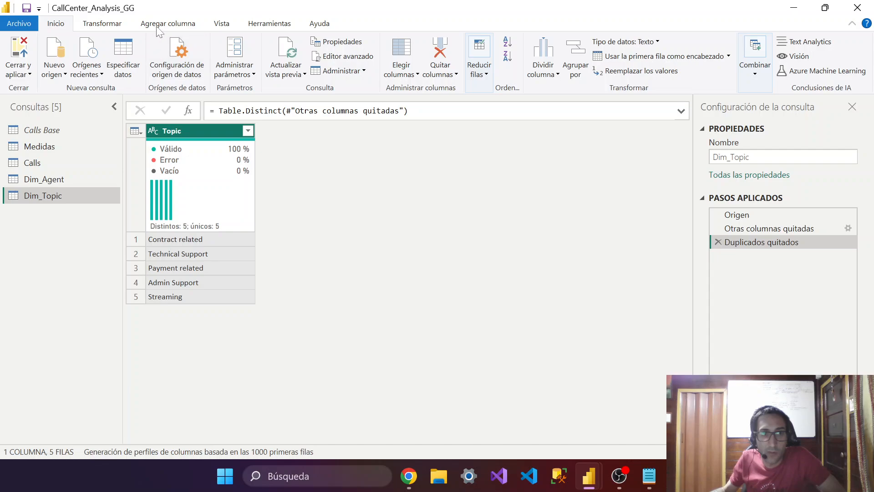
Add an index column starting from 1 to Dim_Topic and place it before the Topic column
click(182, 27)
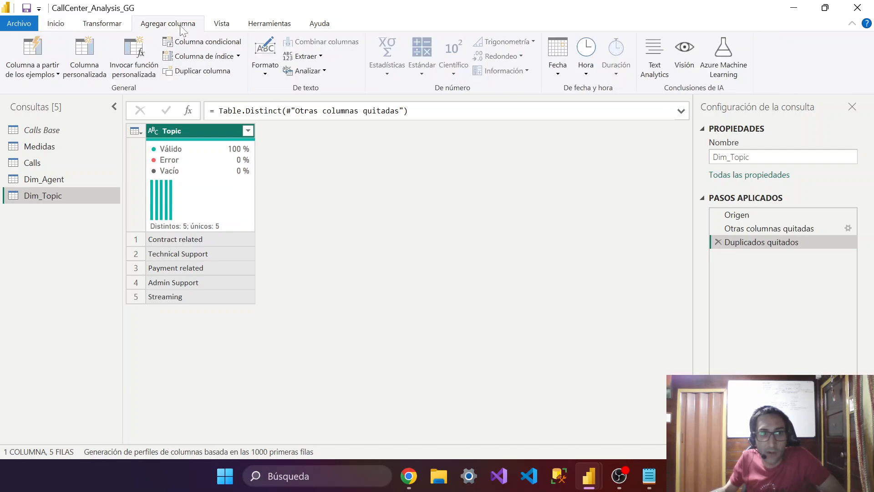
click(237, 55)
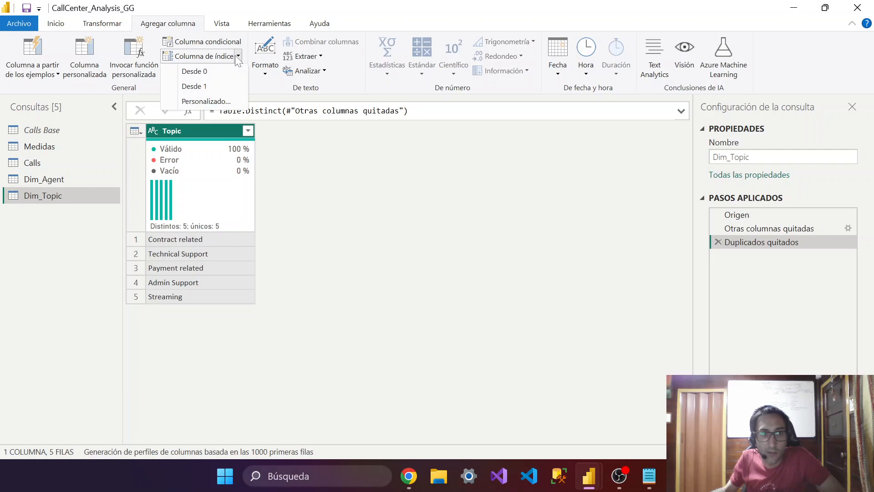
click(203, 87)
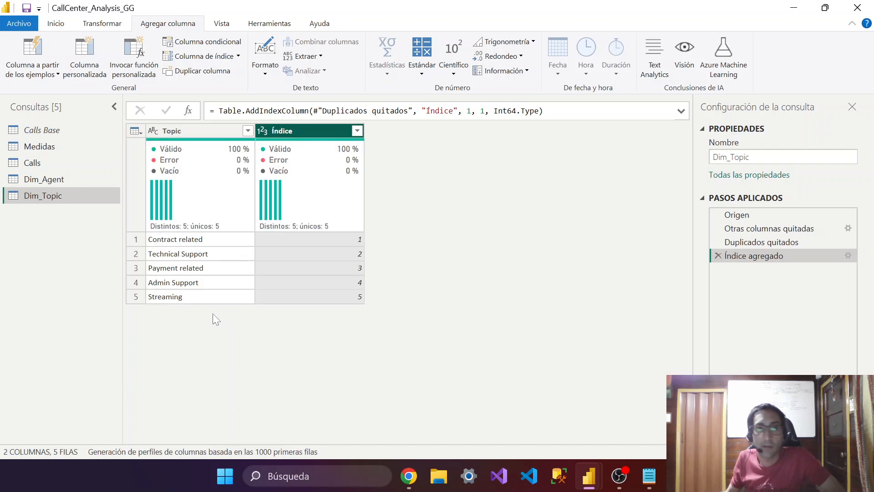
drag(295, 130, 175, 136)
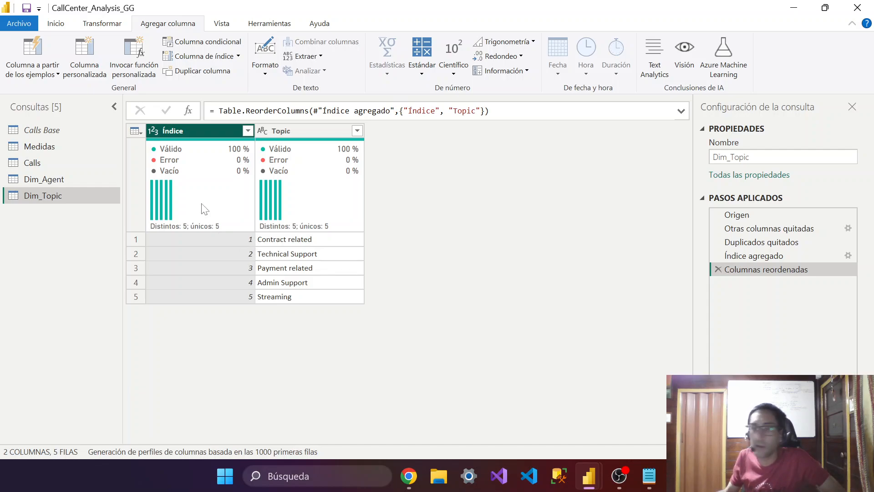
Rename the index column of Dim_Topic as ID_Topic
double_click(183, 129)
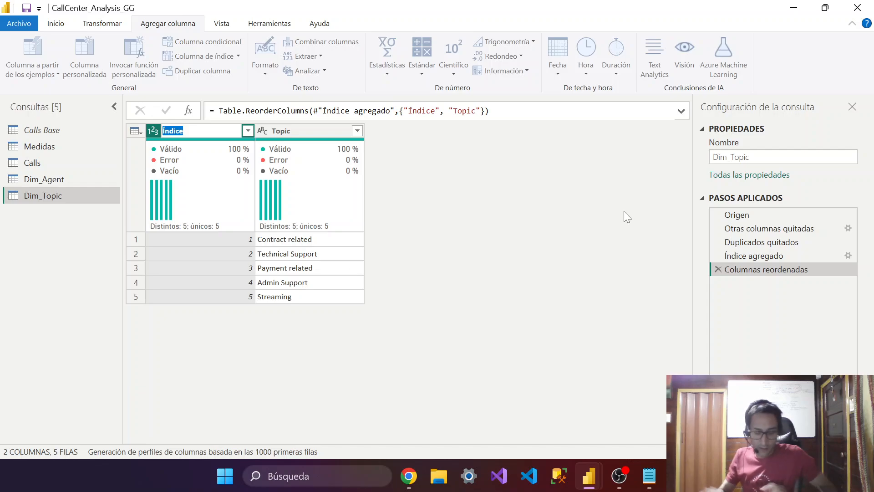
key(BackSpace)
text(ID_Topic)
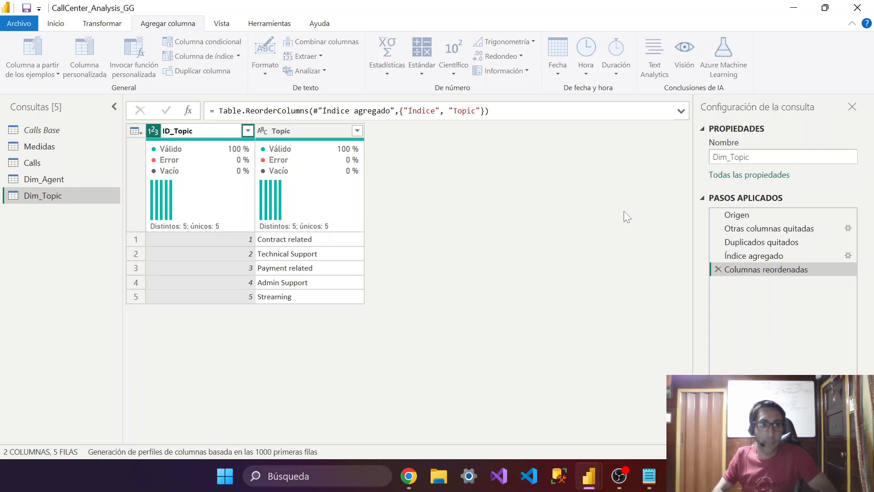
key(Return)
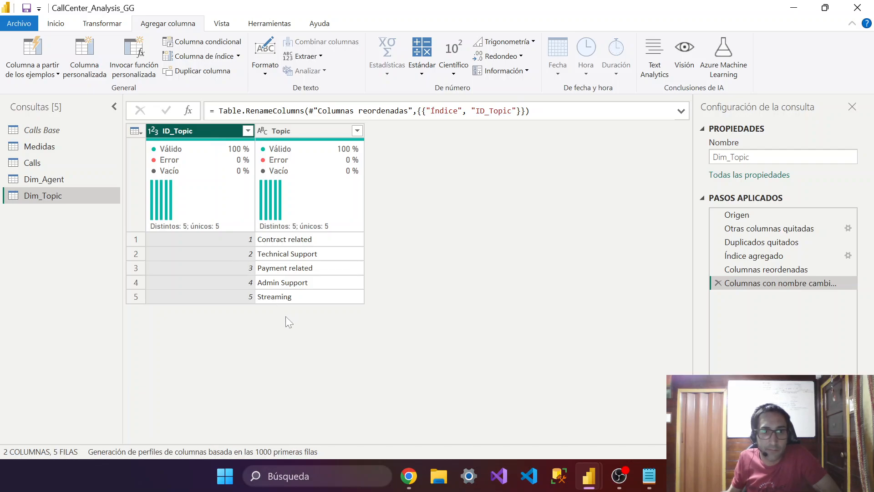
Compare the Agent column of the Calls query with the ID_Agent and Agent columns of Dim_Agent
click(50, 160)
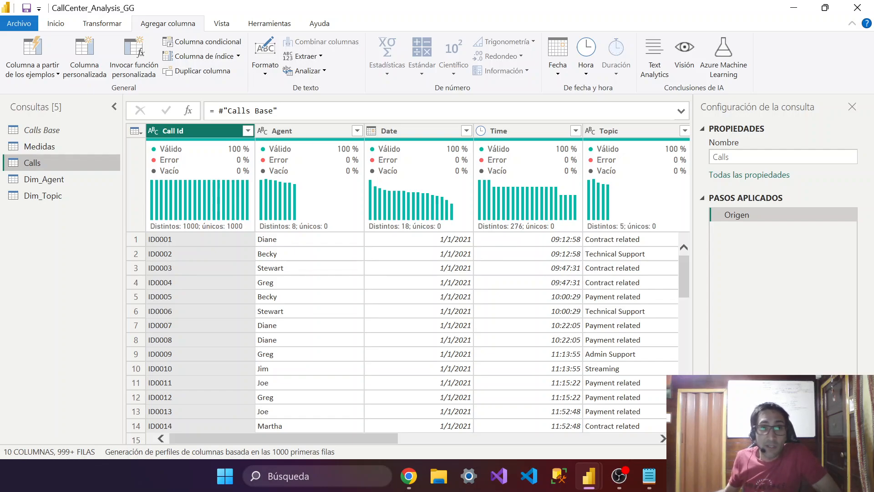
click(319, 130)
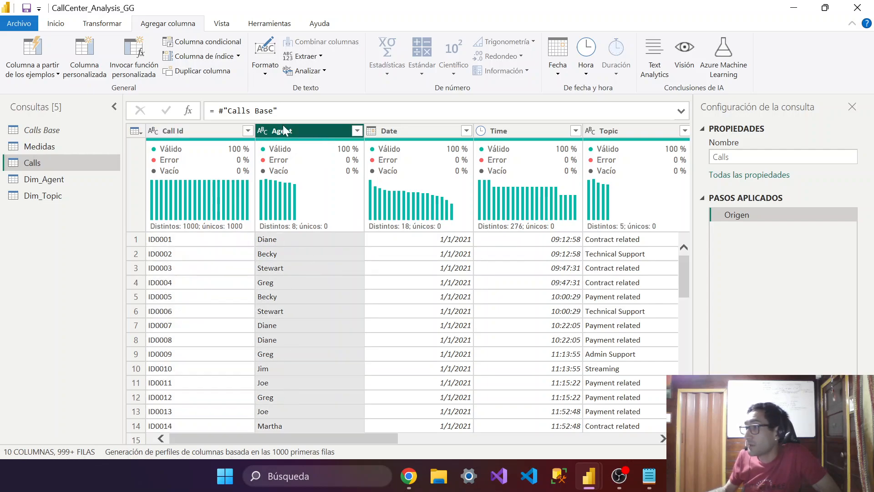
click(30, 178)
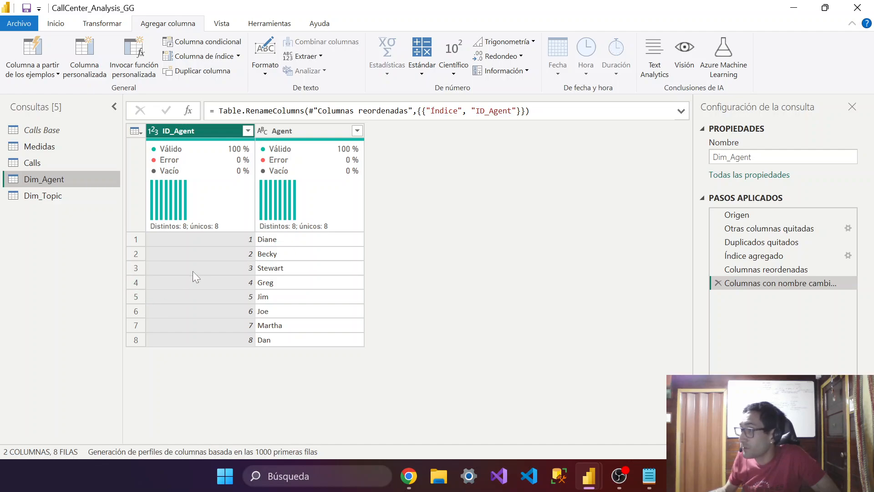
click(54, 162)
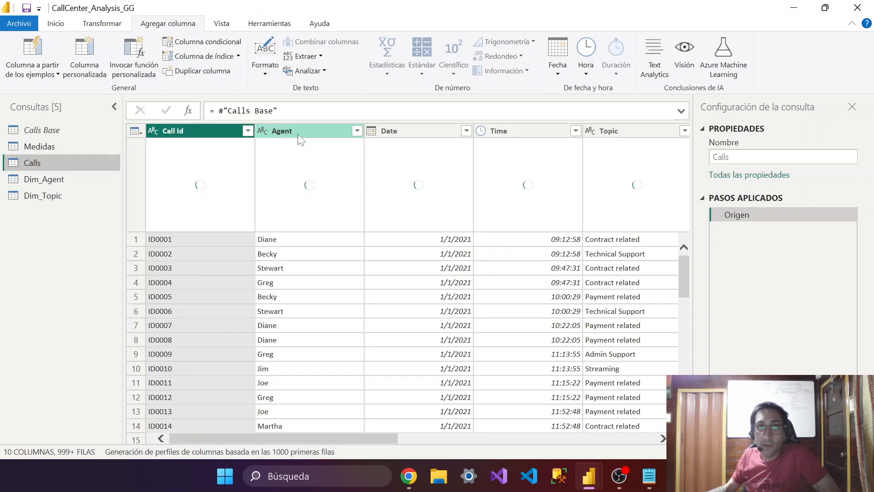
click(300, 132)
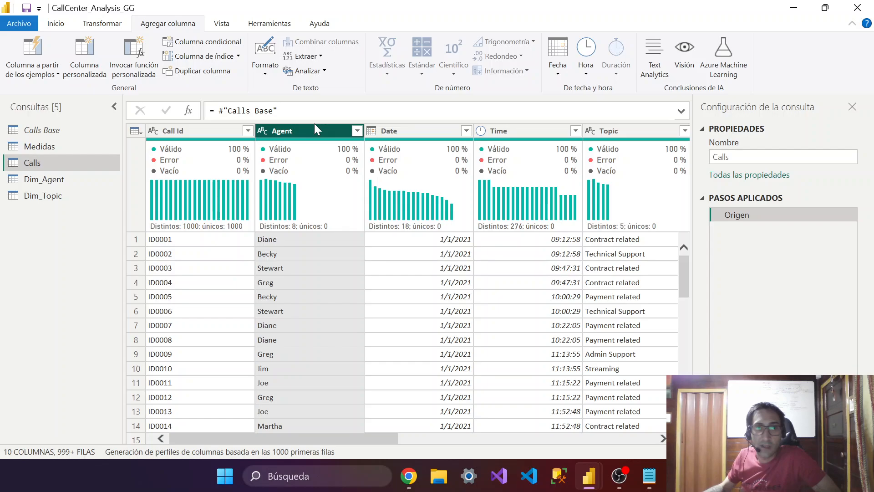
drag(326, 438, 556, 435)
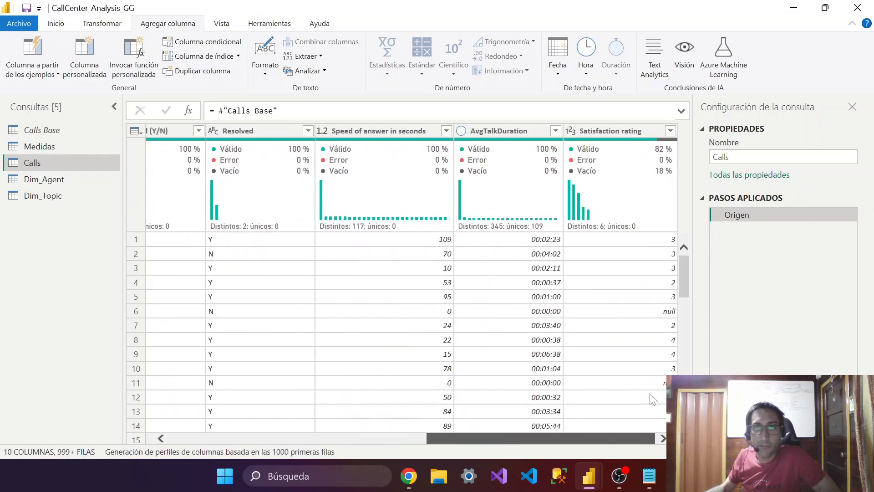
click(58, 24)
click(765, 73)
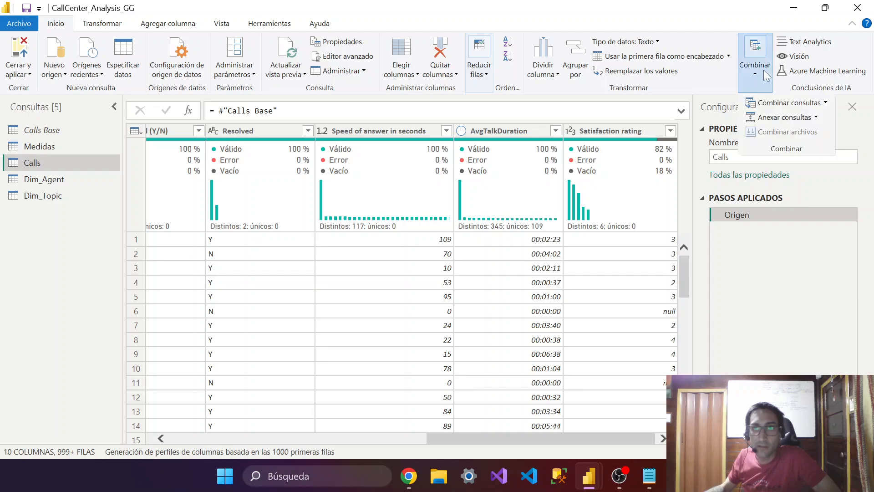
click(800, 118)
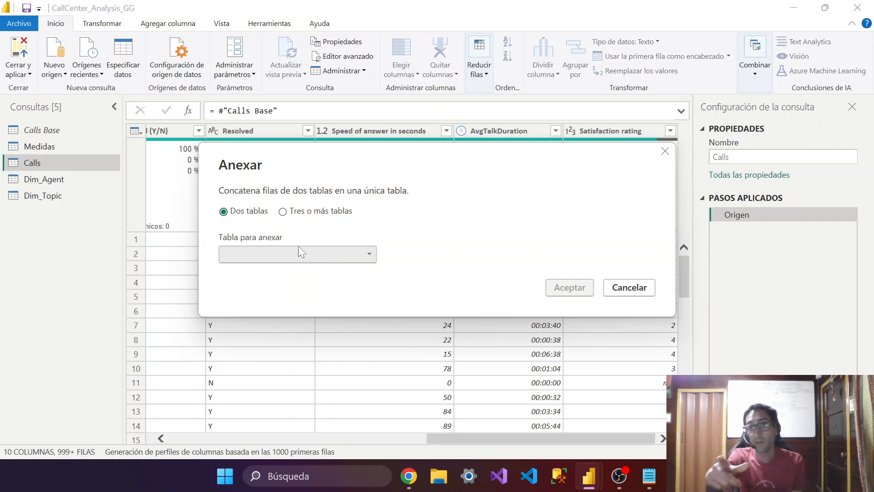
click(665, 151)
Merge the Calls query with Dim_Agent by matching their Agent columns, using a left outer join
click(754, 59)
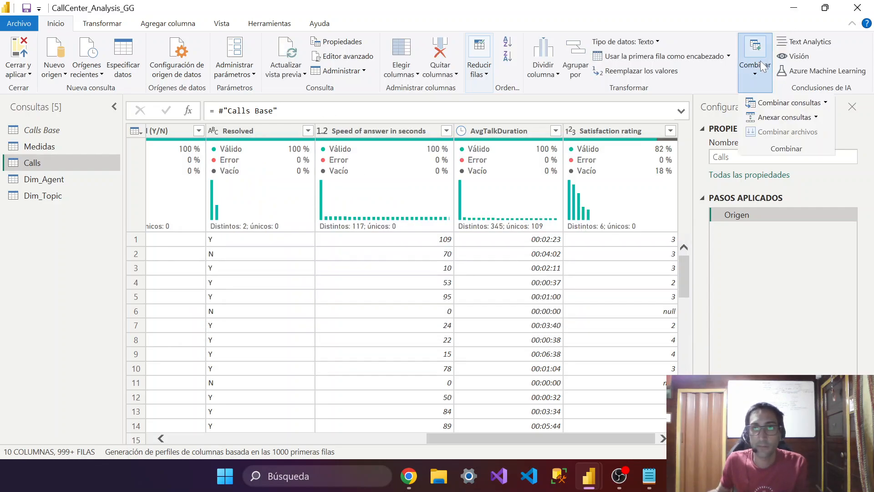
click(804, 104)
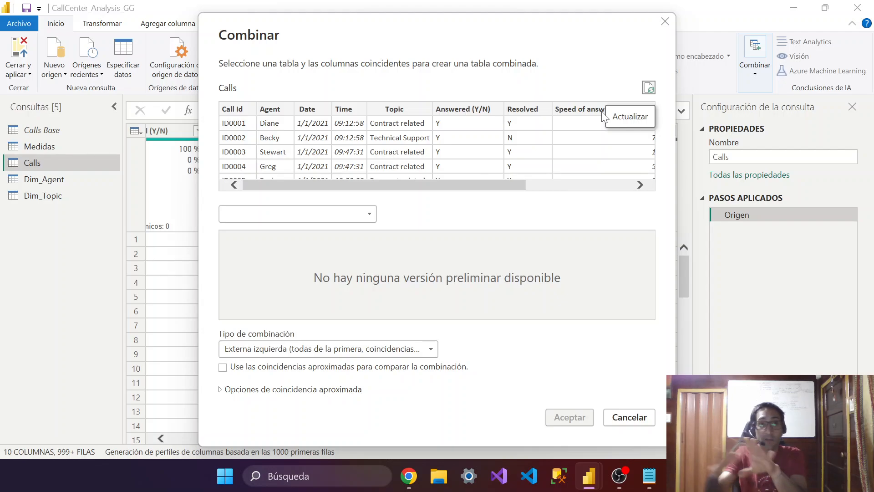
click(296, 214)
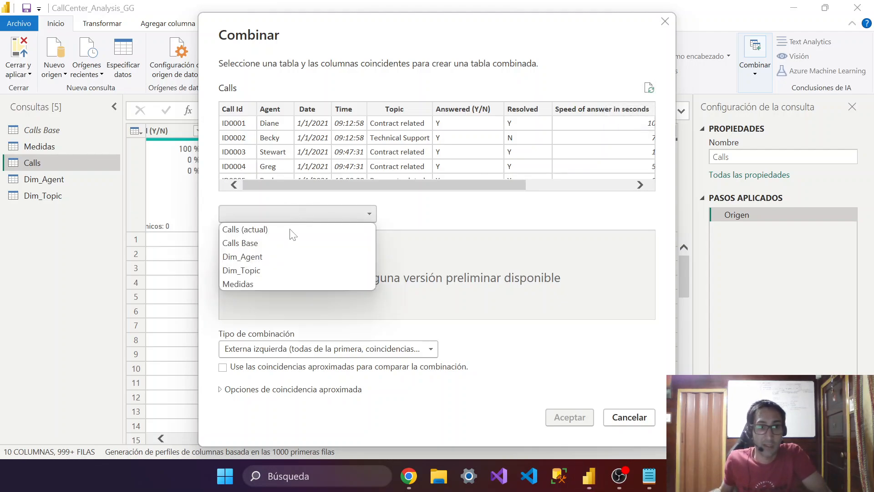
click(280, 257)
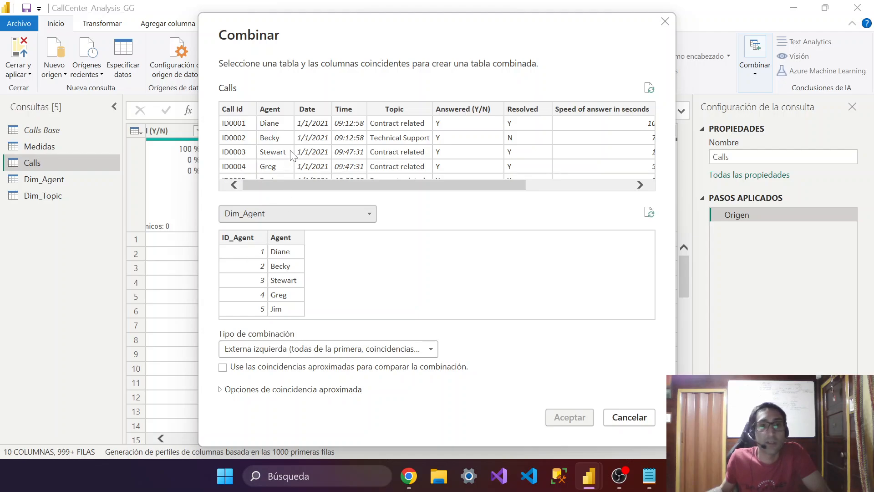
click(272, 110)
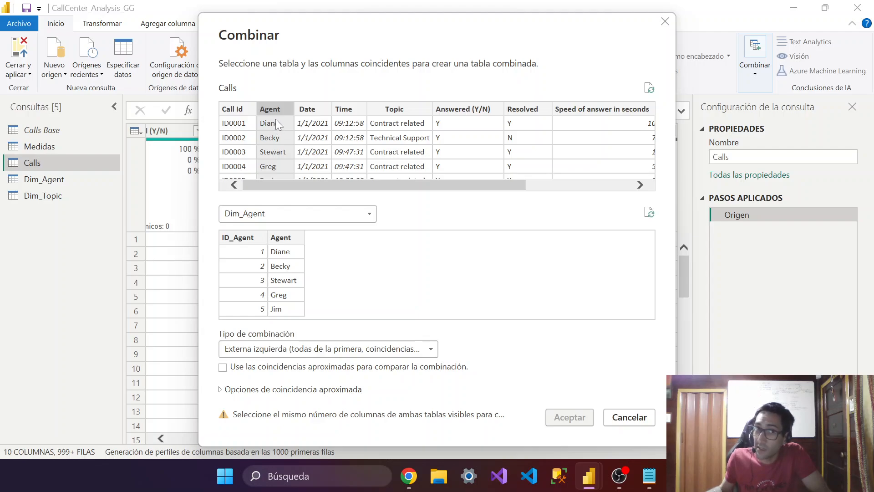
click(250, 240)
click(279, 238)
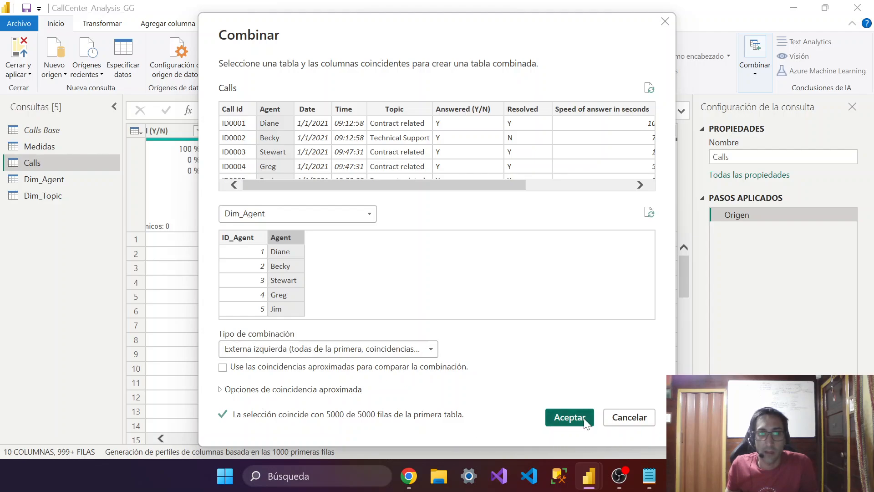
click(250, 237)
click(281, 238)
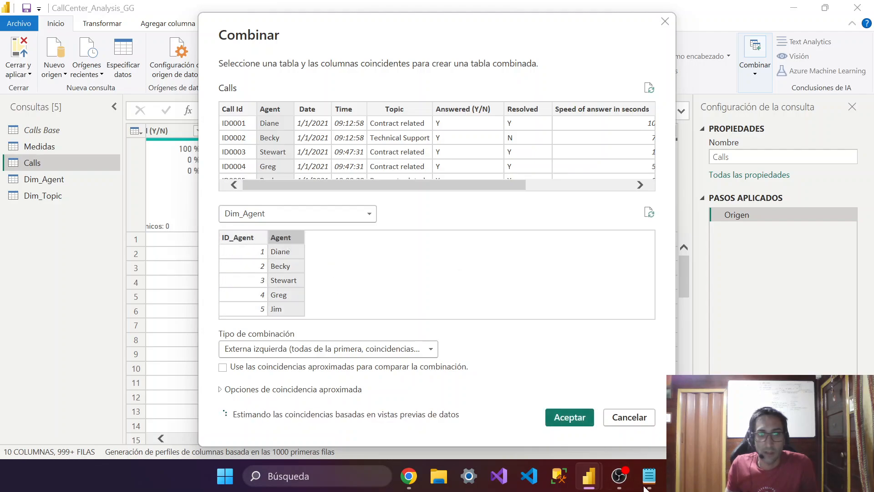
click(571, 416)
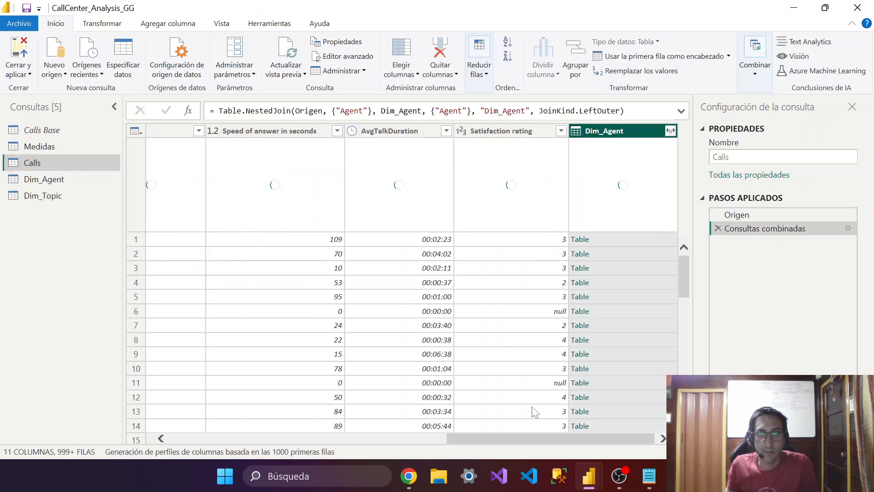
Expand the merged Dim_Agent column to include only ID_Agent, with the original column name as prefix
click(671, 132)
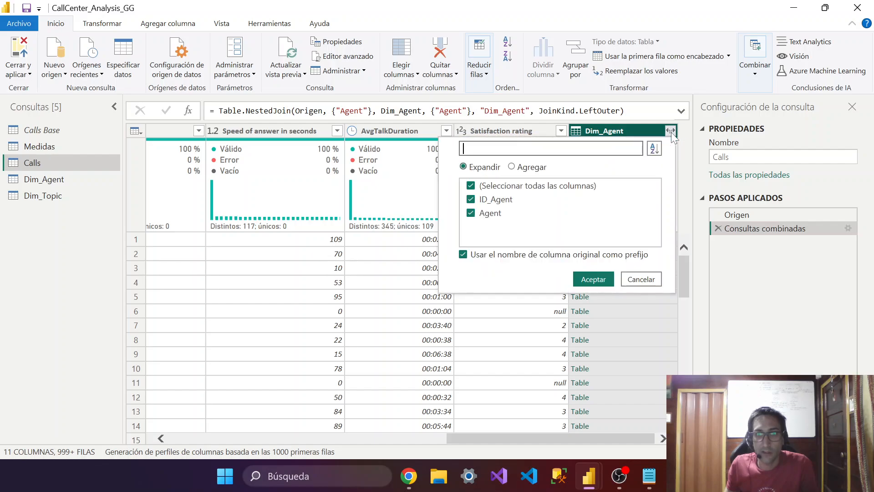
click(470, 214)
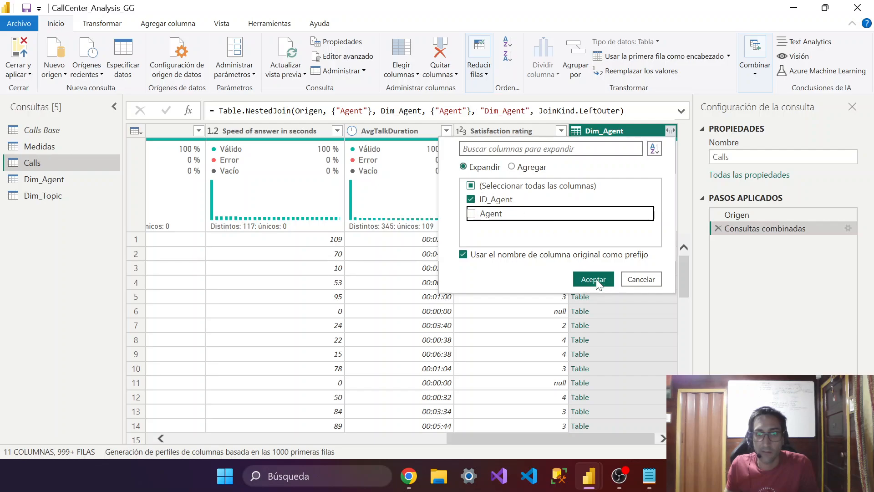
click(463, 254)
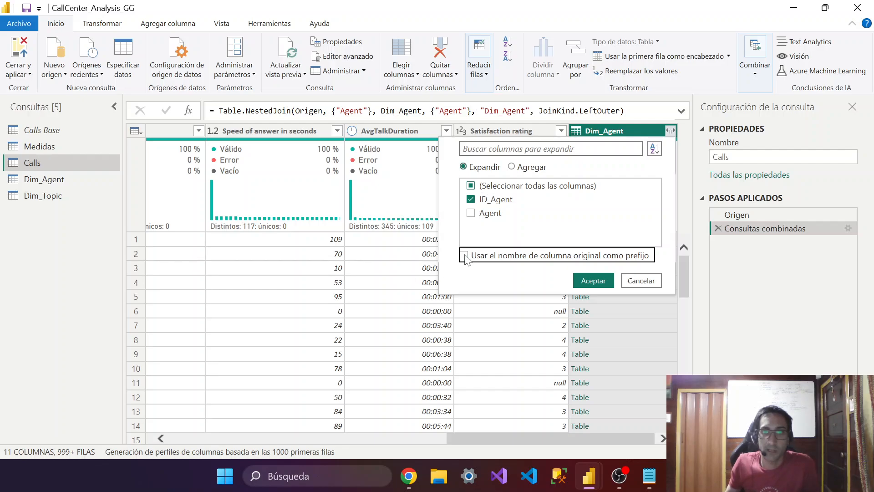
click(593, 280)
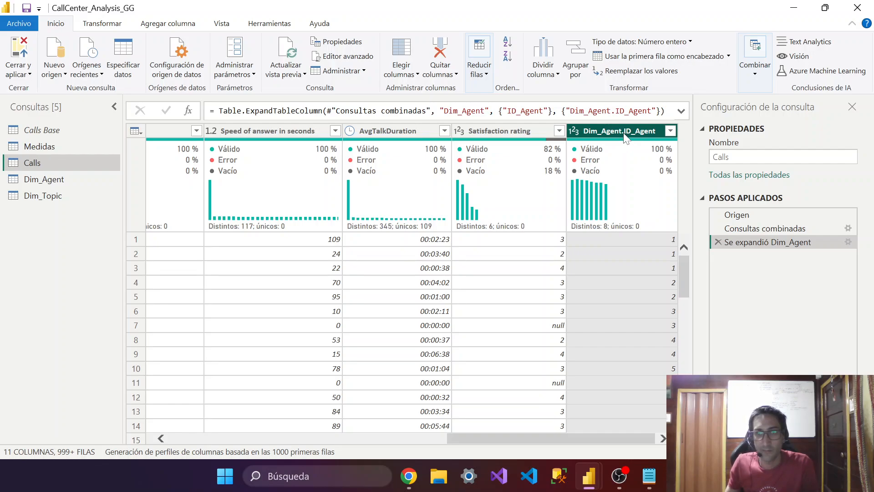
Rename the expanded Dim_Agent.ID_Agent column in Calls as ID_Agent
double_click(625, 134)
click(624, 131)
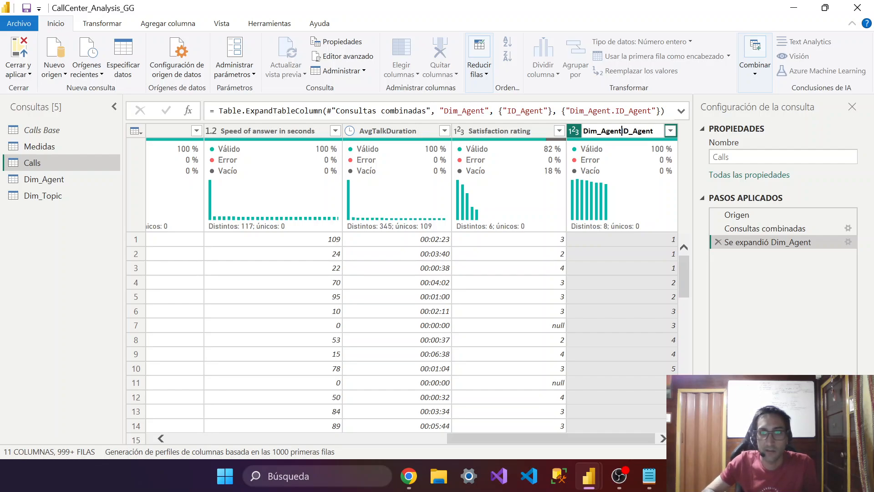
key(BackSpace)
key(BackSpace)
key(BackSpace)
key(BackSpace)
key(BackSpace)
key(BackSpace)
key(BackSpace)
key(BackSpace)
key(BackSpace)
key(BackSpace)
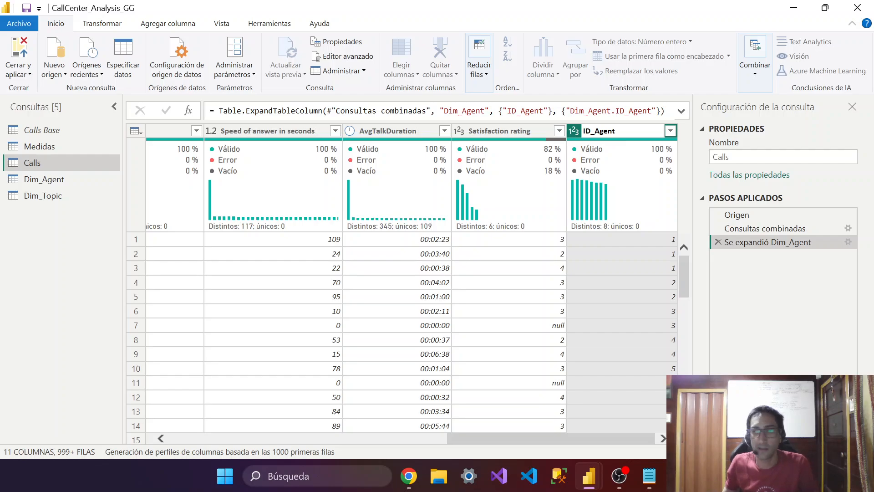
key(Return)
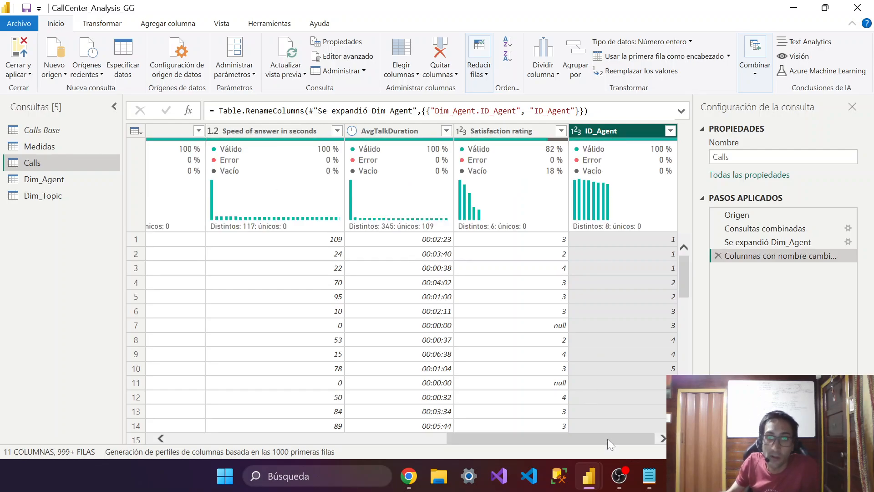
Compare the Agent and ID_Agent columns of the Calls query with the ID-to-agent pairs in Dim_Agent
drag(607, 438, 241, 438)
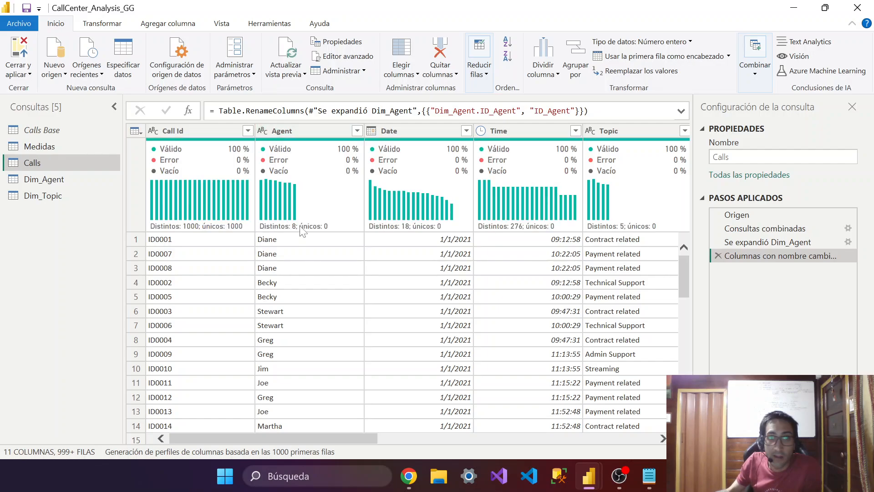
click(277, 130)
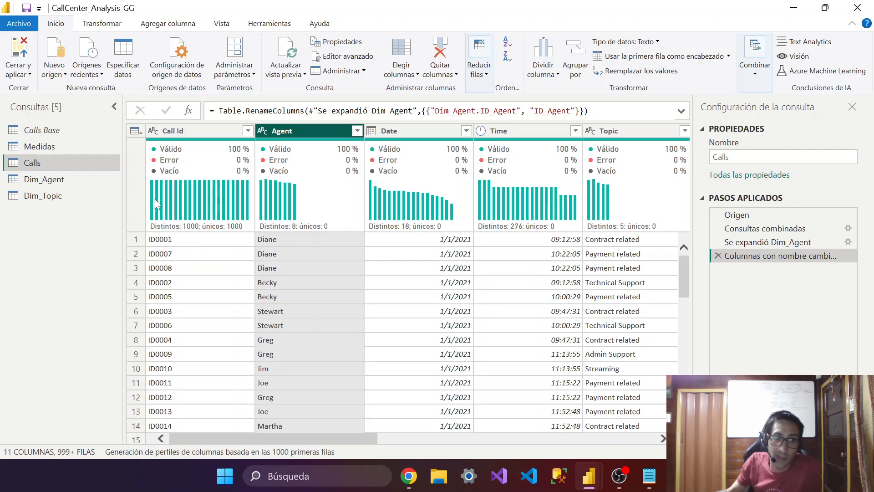
click(58, 182)
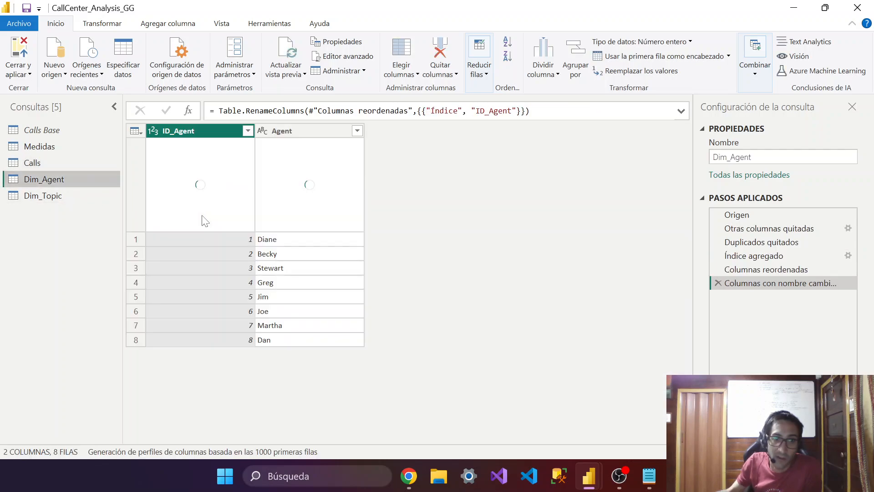
click(292, 240)
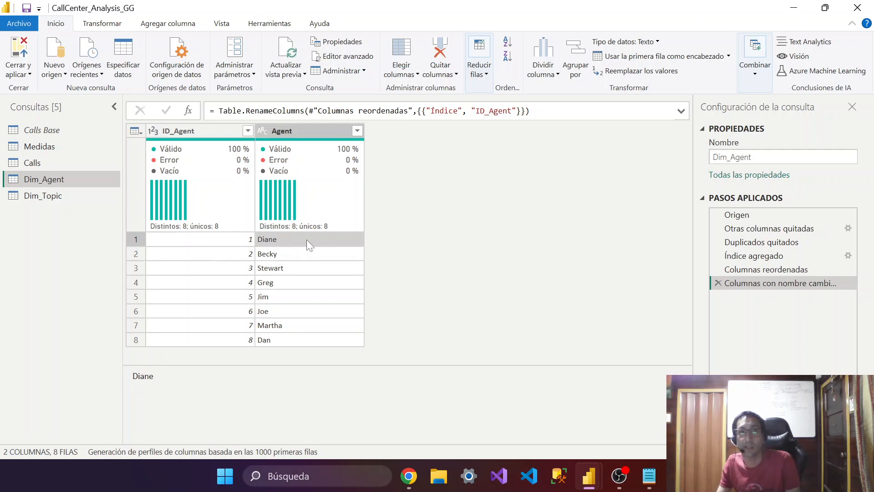
click(231, 241)
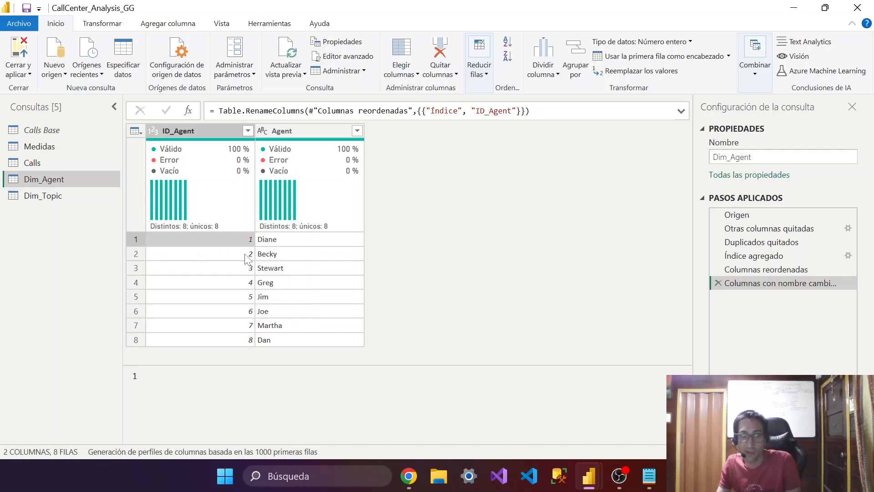
click(51, 162)
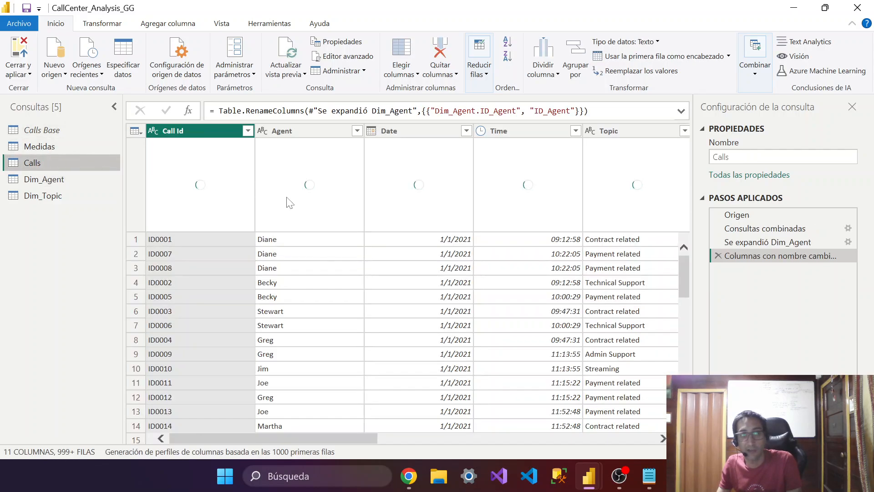
drag(319, 439, 613, 428)
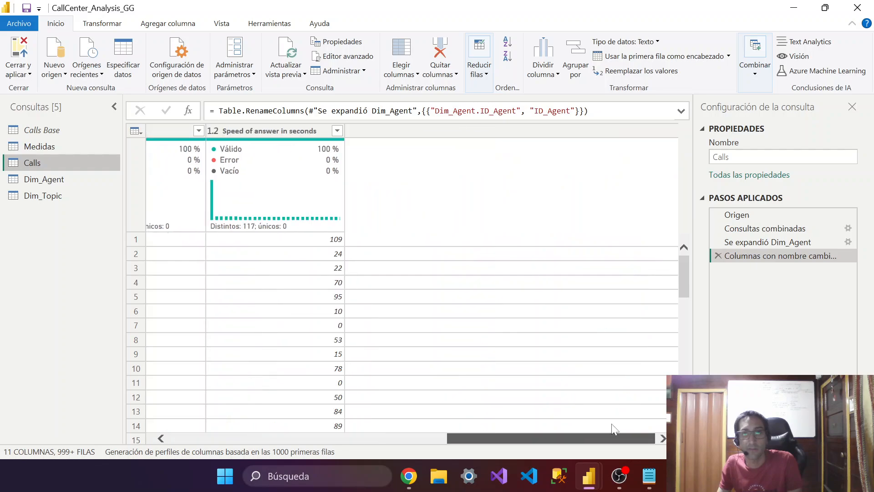
click(616, 131)
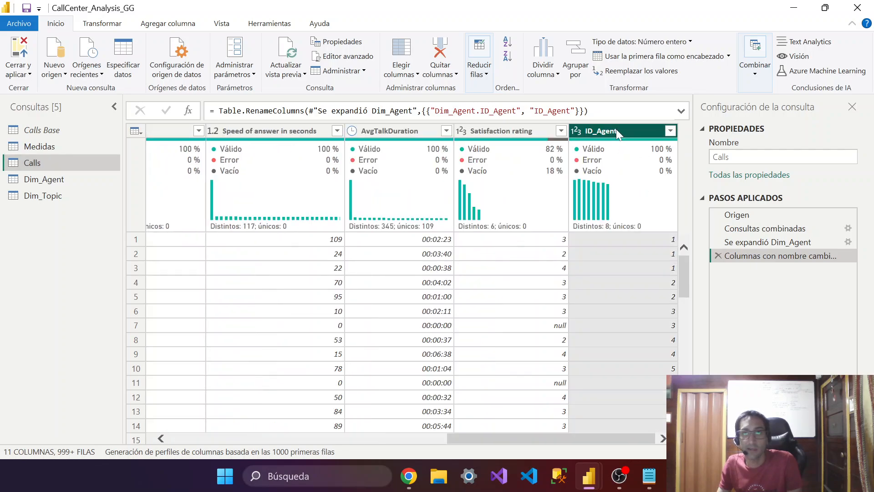
Remove the Agent column from the Calls query and check the values in its ID_Agent column
drag(630, 438, 364, 438)
click(201, 132)
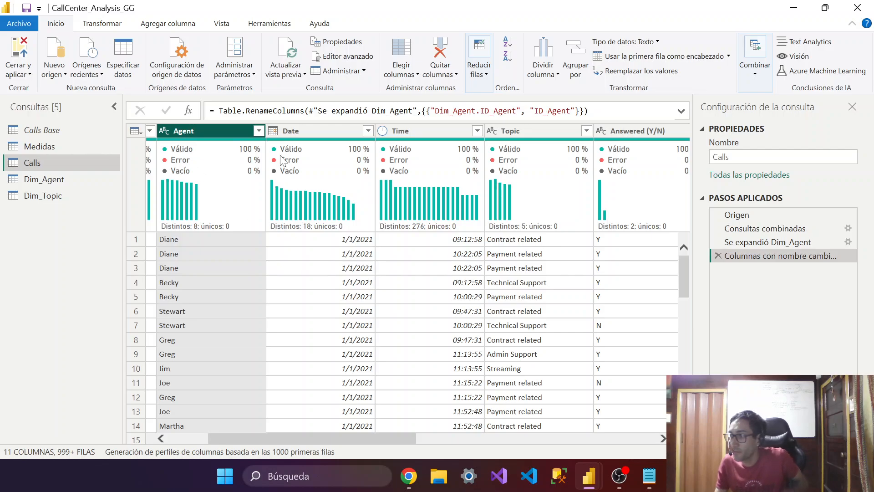
click(442, 75)
click(451, 89)
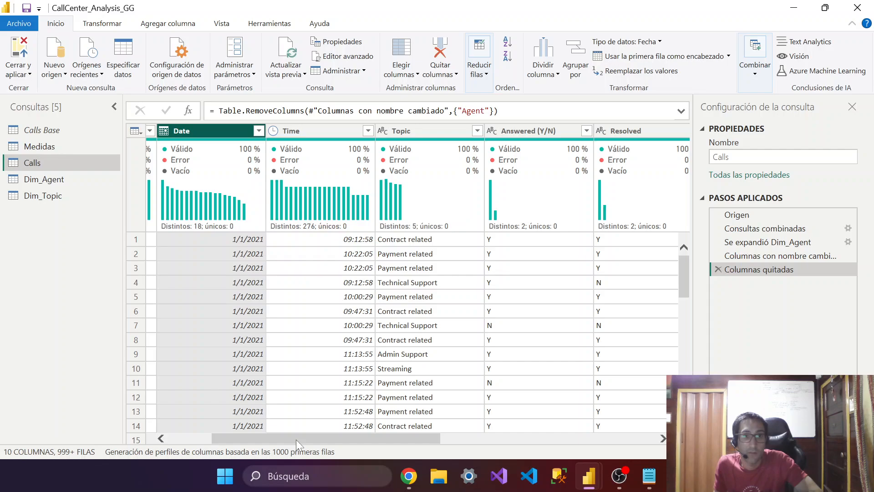
drag(296, 439, 511, 438)
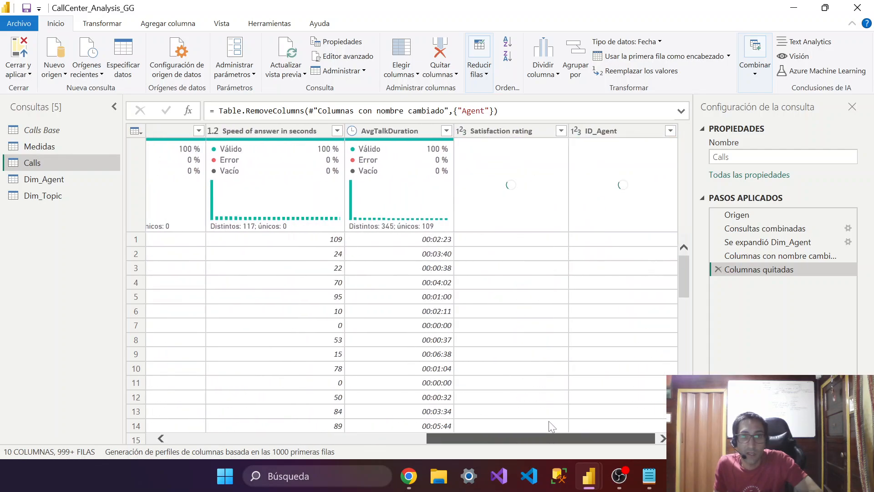
click(609, 127)
scroll(626, 299, down, 12)
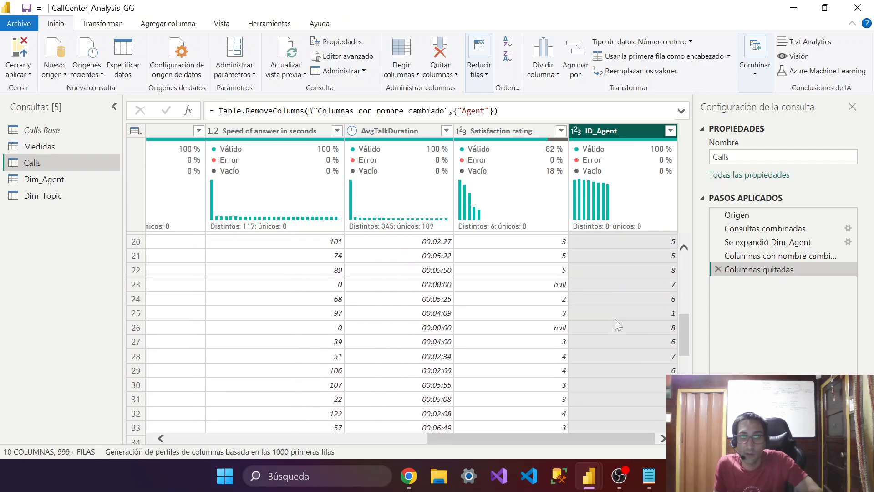
scroll(606, 274, up, 12)
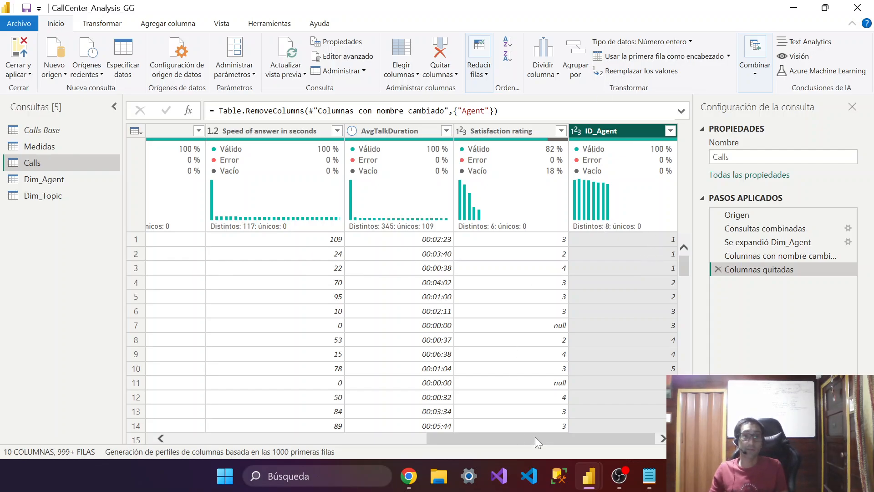
drag(535, 438, 228, 436)
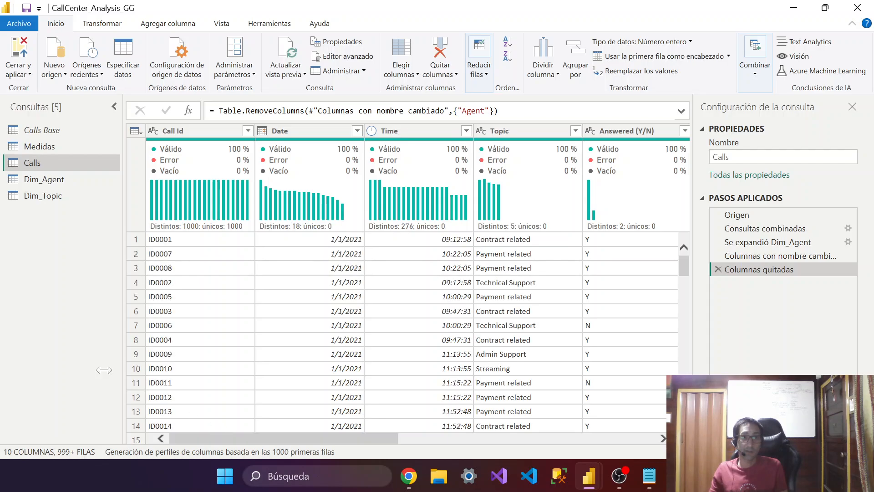
Merge the Calls query with Dim_Topic on their Topic columns using a left outer join
click(50, 196)
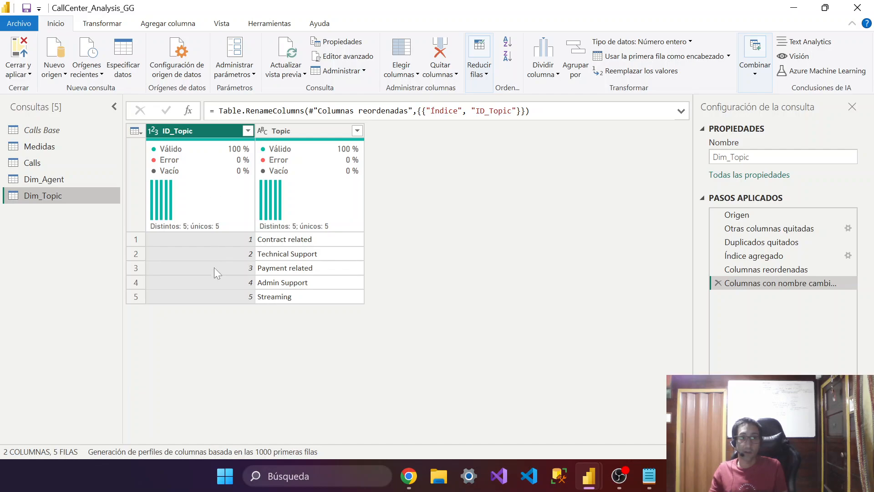
click(55, 165)
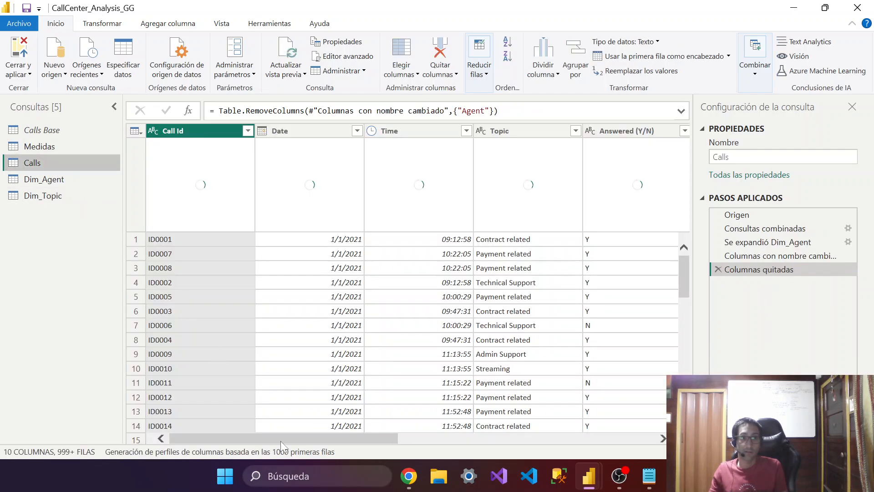
drag(281, 440, 538, 441)
click(765, 75)
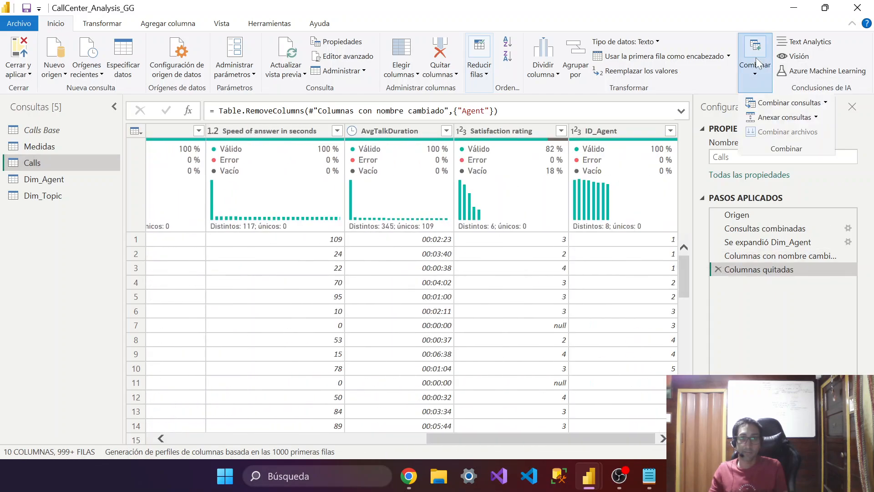
click(804, 104)
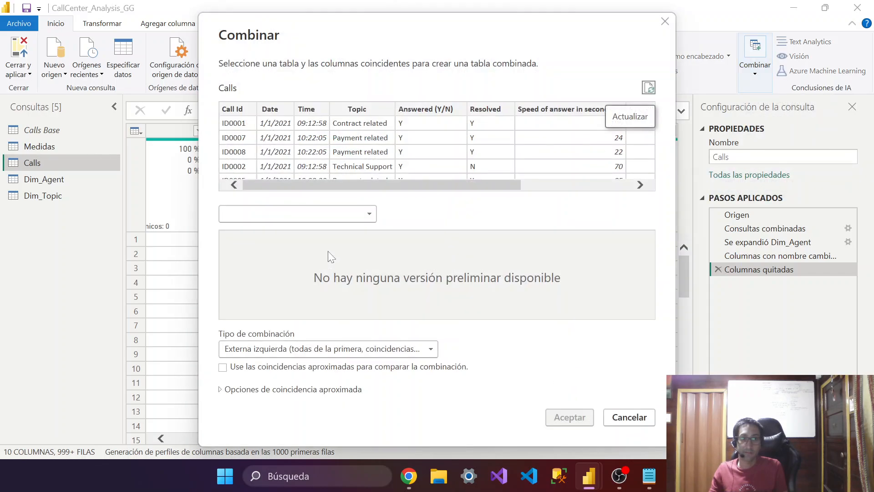
click(319, 212)
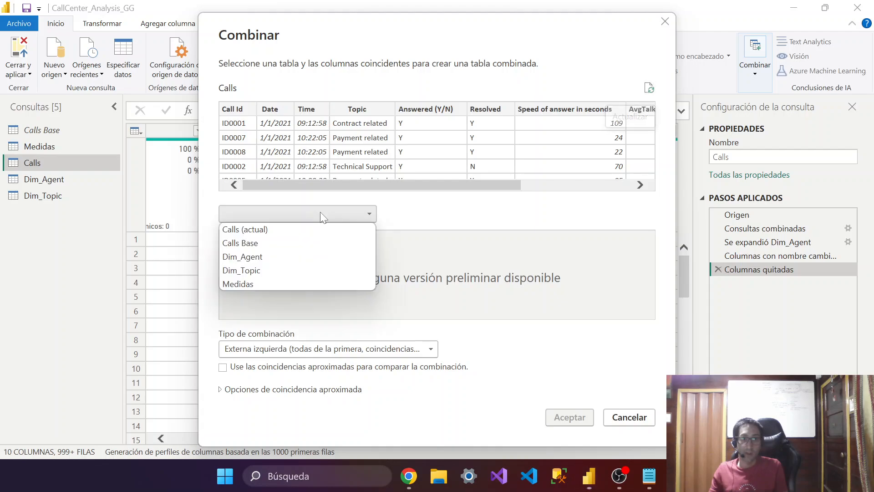
click(293, 270)
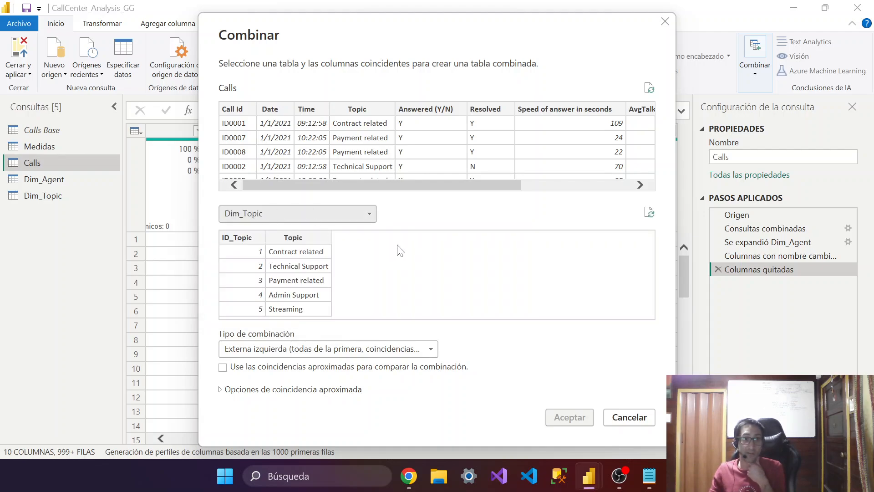
drag(324, 180, 346, 179)
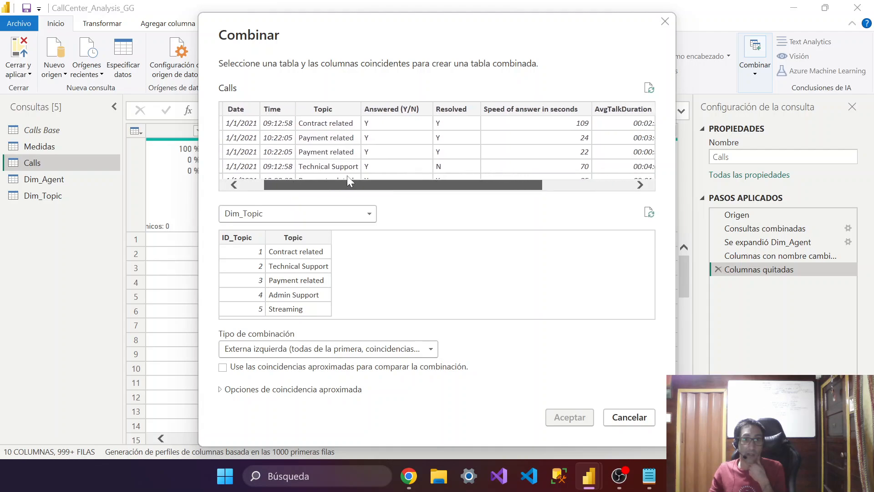
click(327, 109)
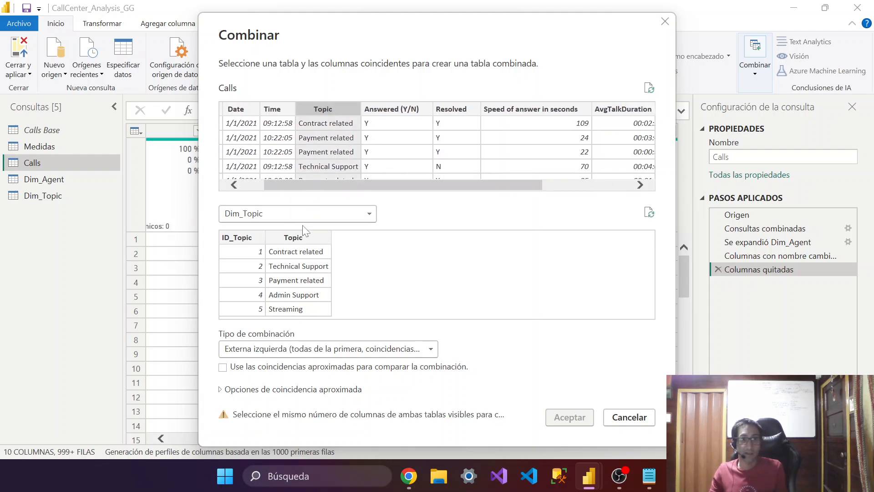
click(304, 237)
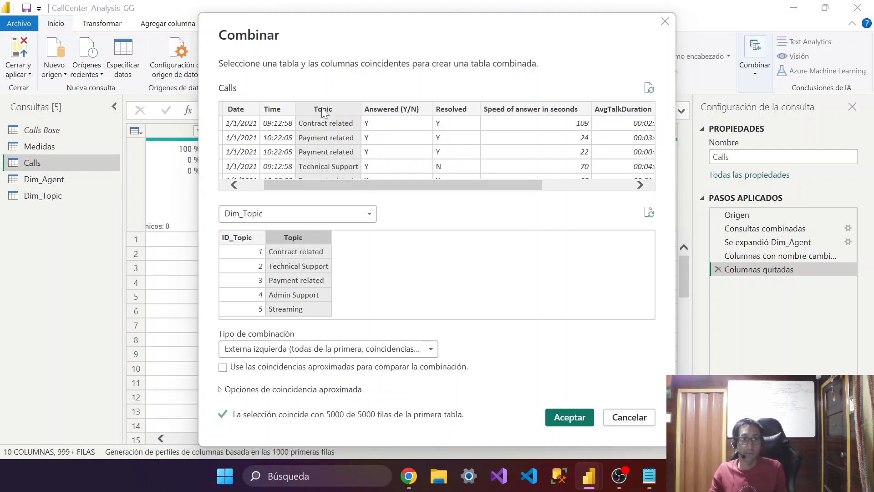
click(566, 416)
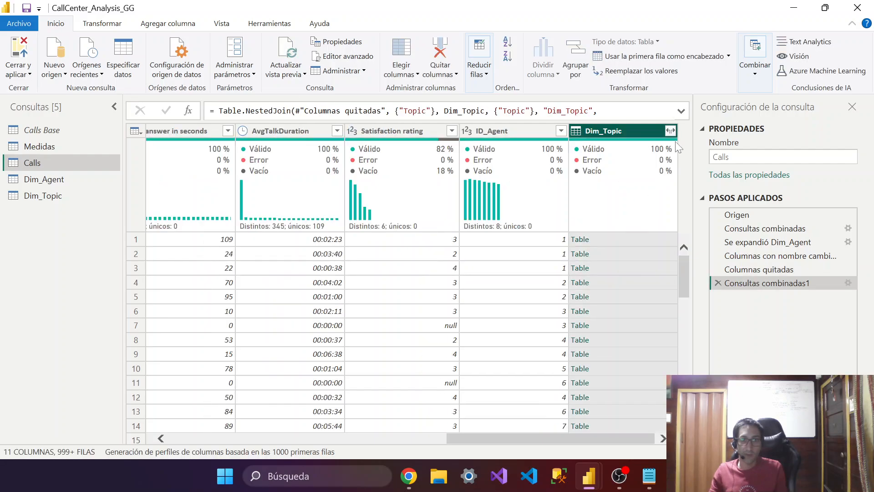
Expand the merged Dim_Topic column to include only ID_Topic, without the original column name as prefix
click(670, 130)
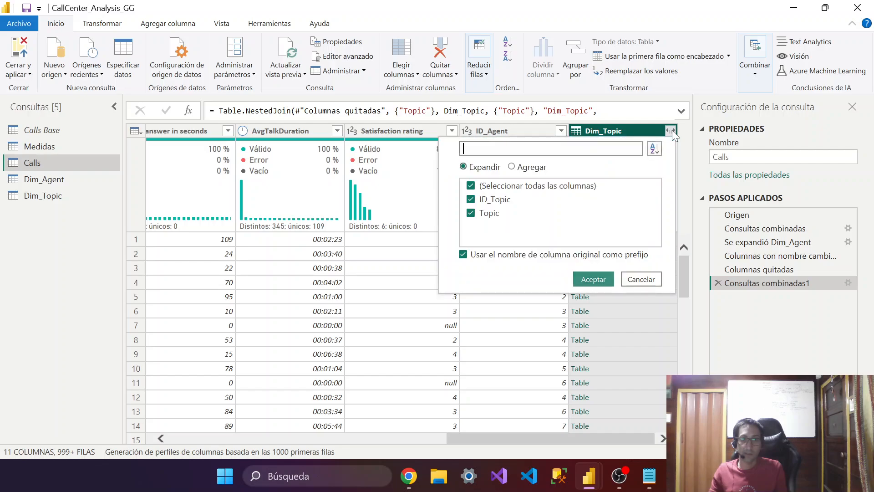
click(473, 213)
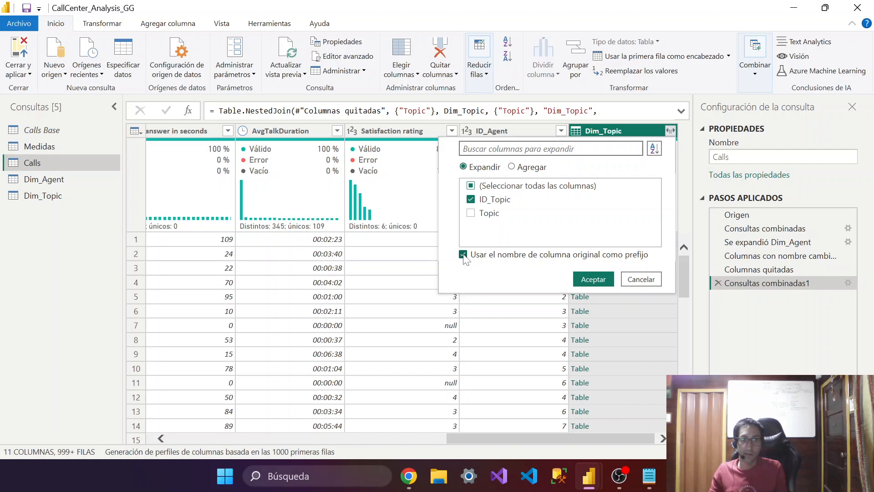
click(463, 255)
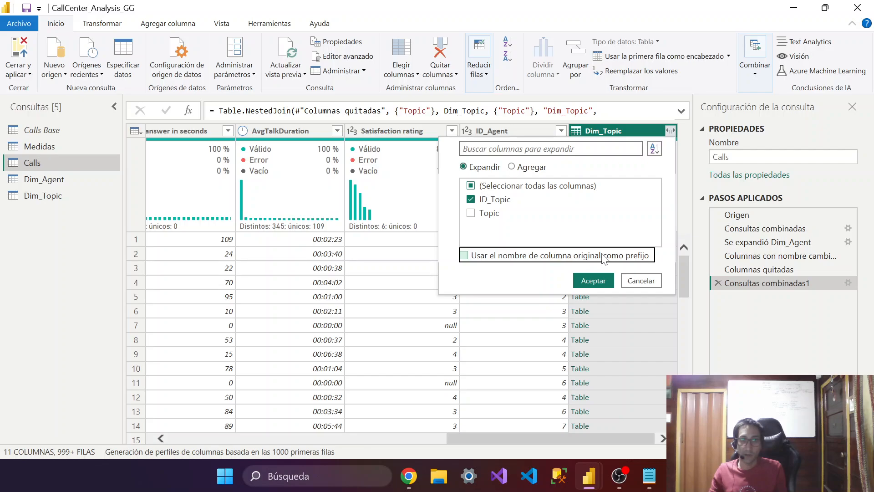
click(596, 281)
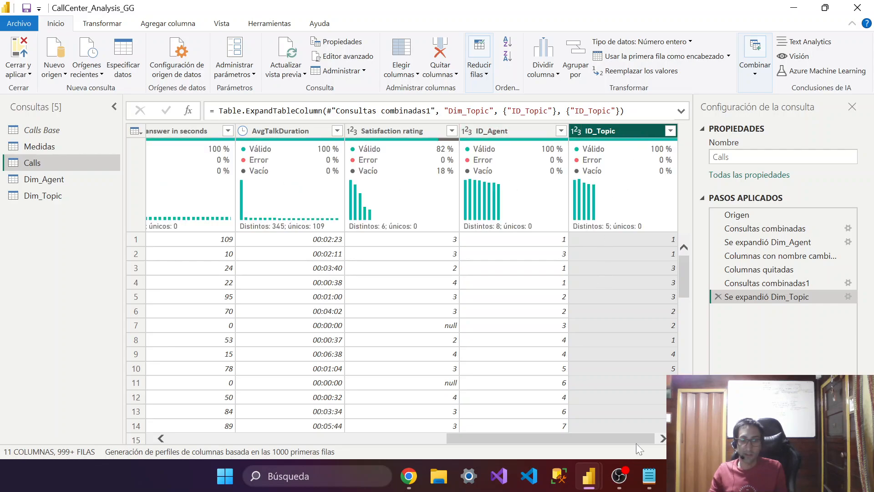
Remove the Topic column from the Calls query, then close the query editor and apply the changes to the report
drag(637, 443, 324, 445)
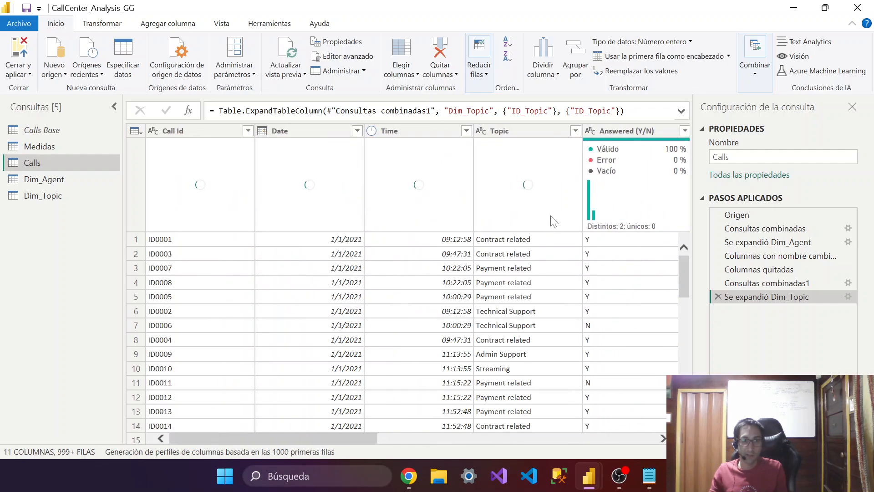
click(528, 129)
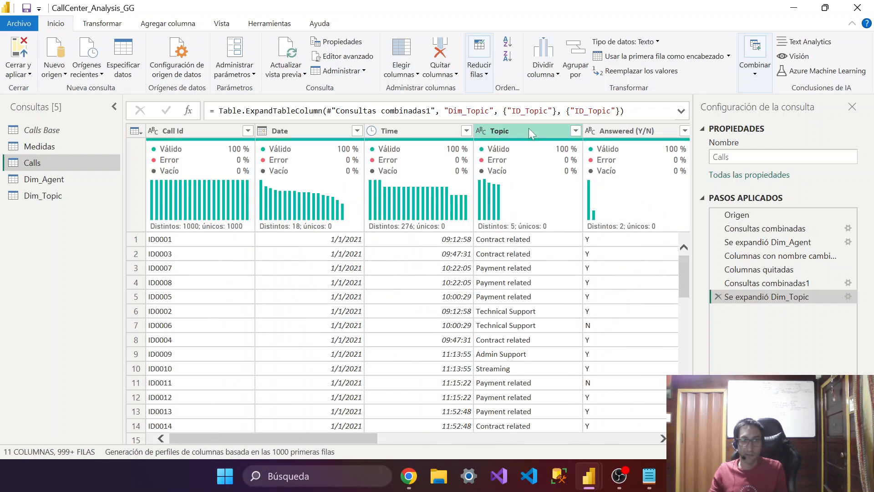
click(446, 63)
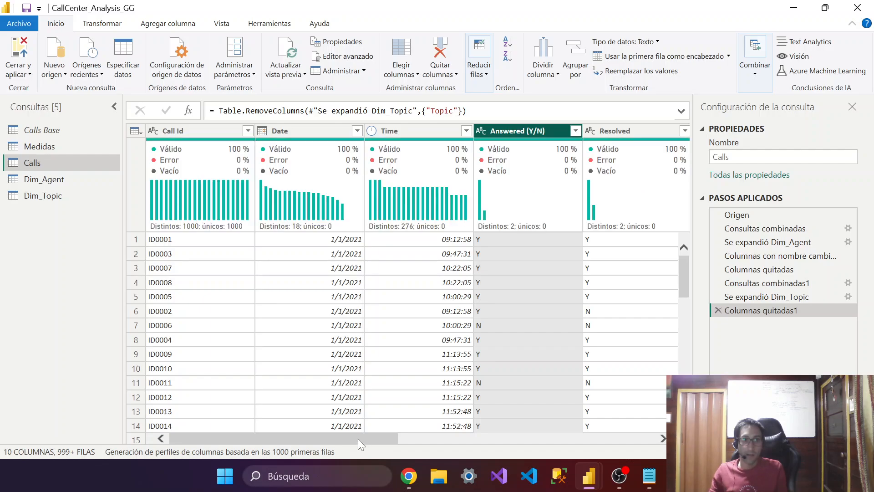
drag(358, 438, 615, 438)
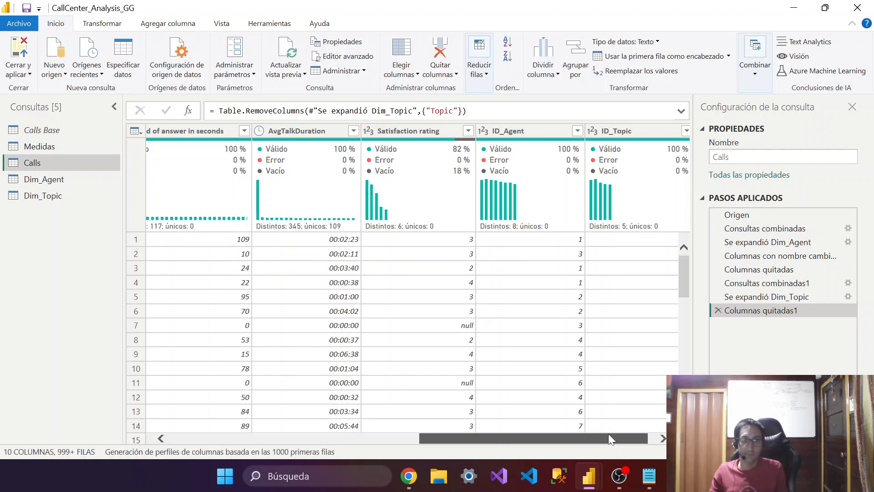
drag(647, 438, 188, 425)
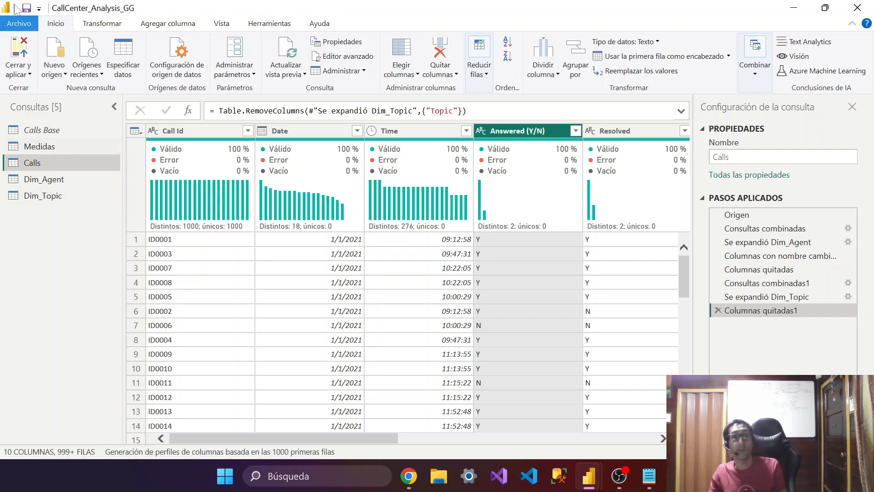
click(16, 45)
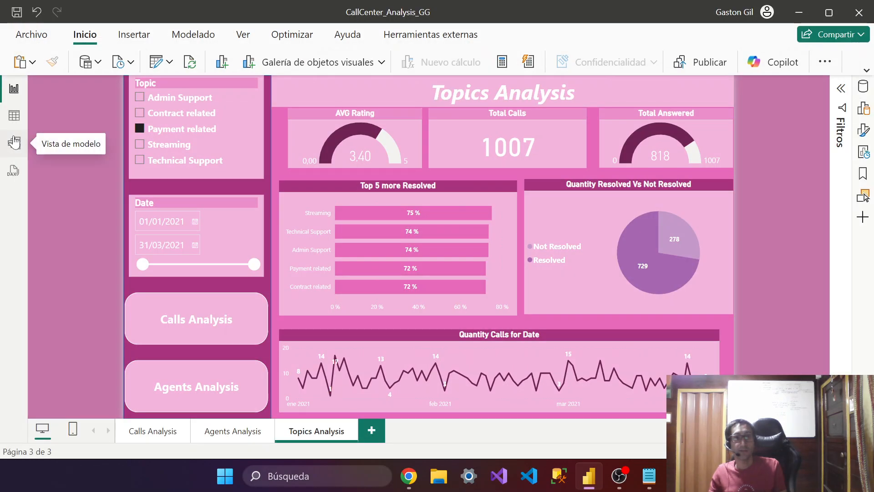
Examine the fields of the Calls and Dim_Agent tables in the report's data list
click(863, 87)
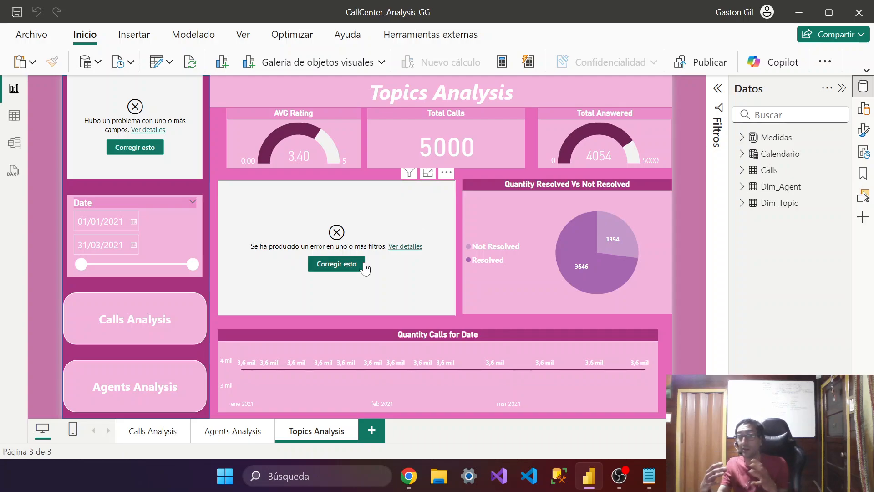
click(742, 171)
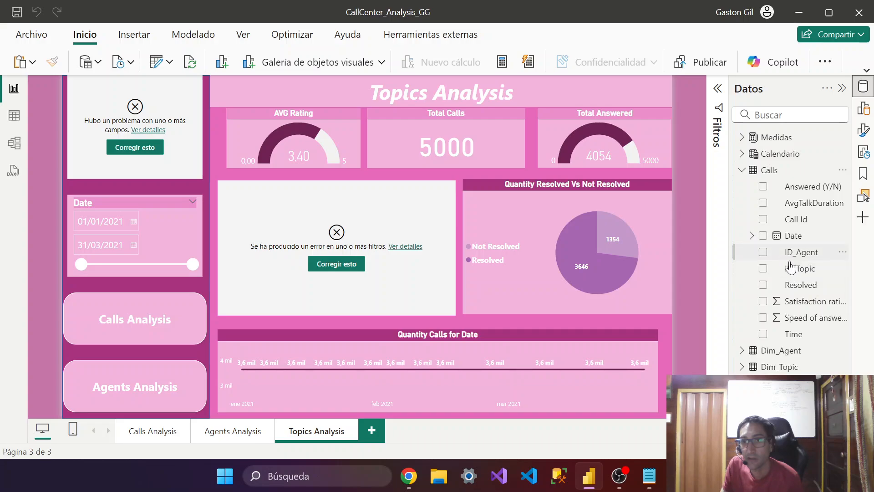
click(741, 350)
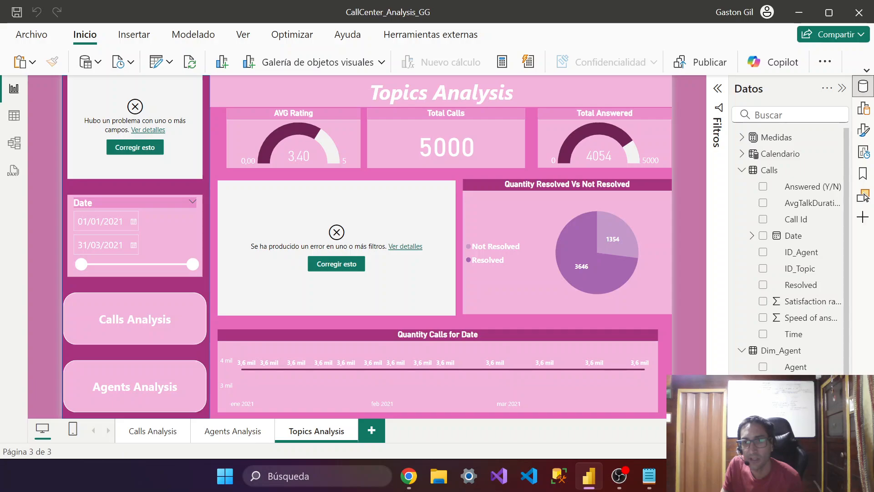
scroll(810, 330, down, 1)
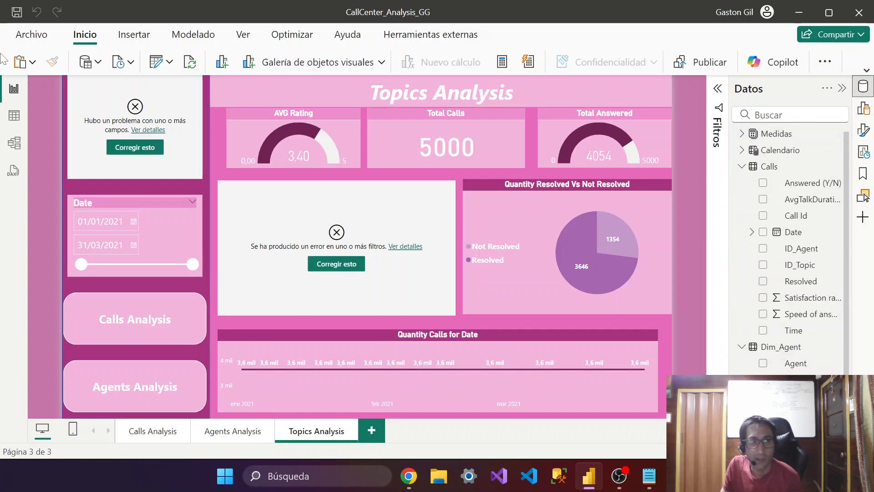
Show the model diagram with its side panes collapsed and move the Medidas table below Dim_Agent, clear of the relationship lines
click(15, 143)
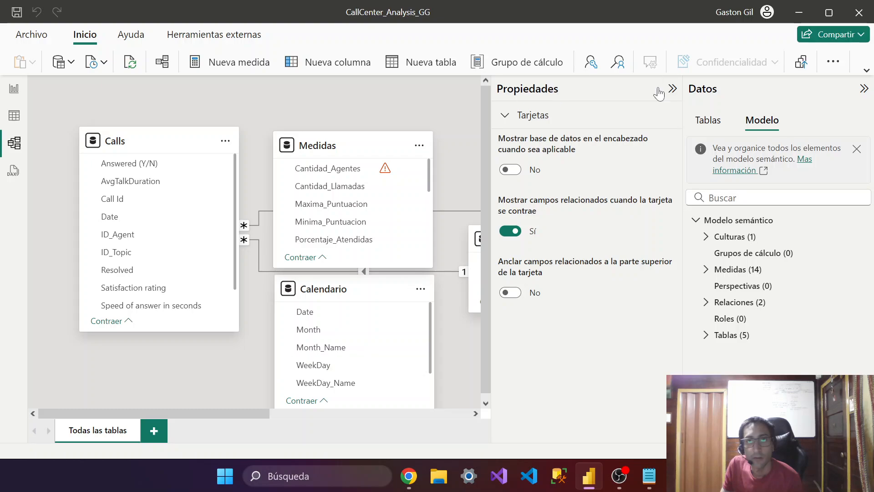
click(673, 88)
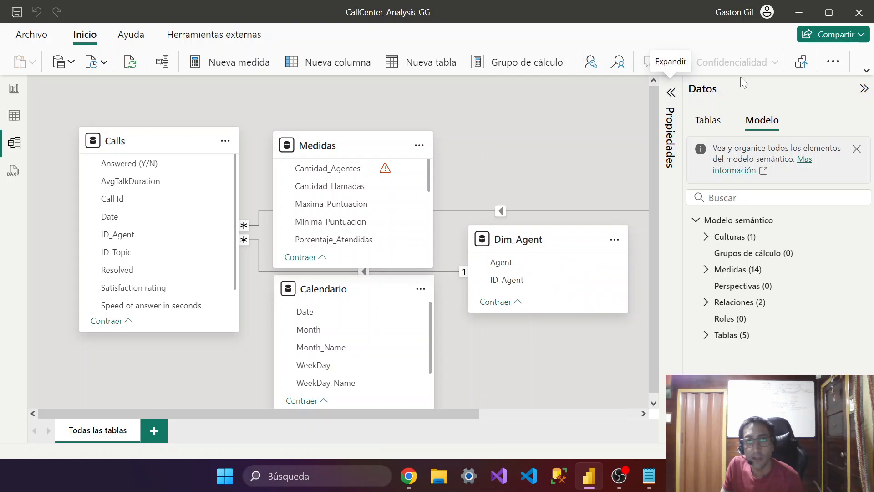
click(861, 88)
drag(343, 146, 596, 389)
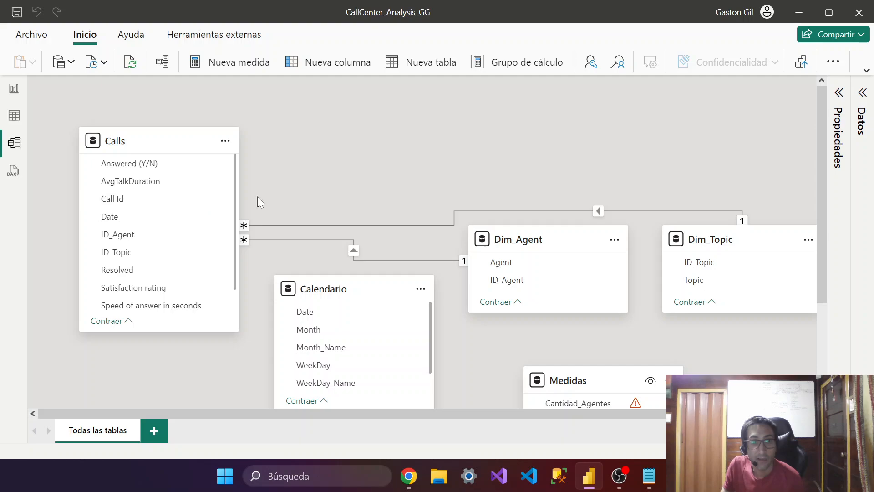
Move Dim_Agent closer to Calls, place Dim_Topic just above it, and inspect the relationships linking both tables to Calls
drag(170, 147, 160, 105)
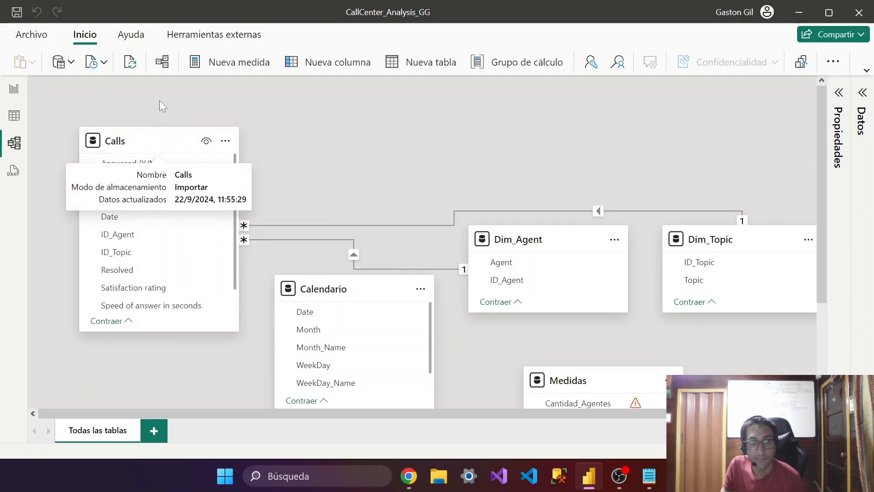
drag(546, 246, 508, 246)
click(356, 256)
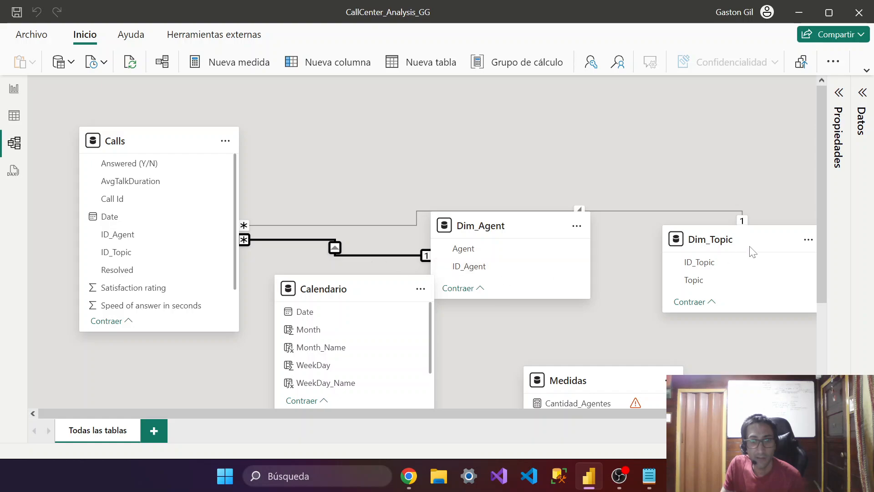
drag(724, 241, 505, 113)
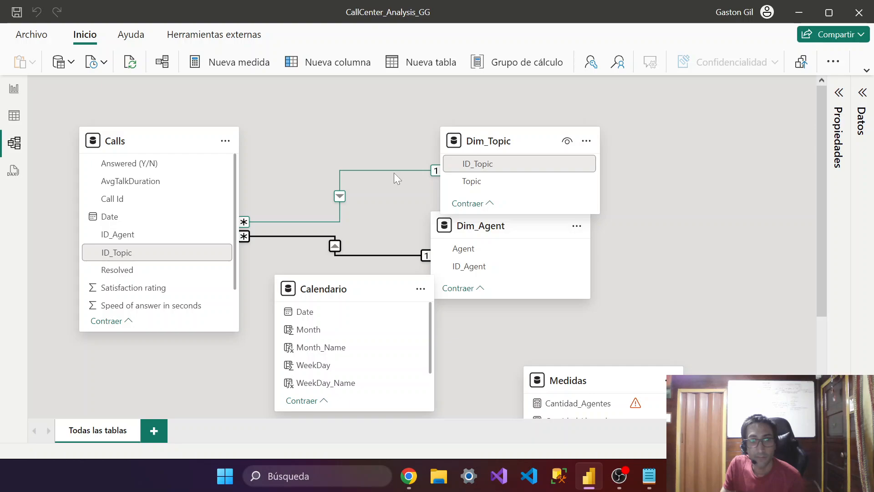
click(395, 173)
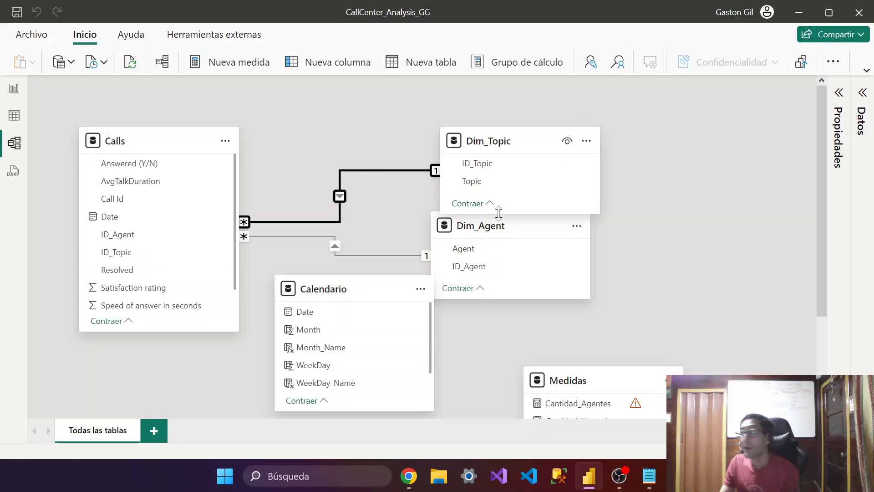